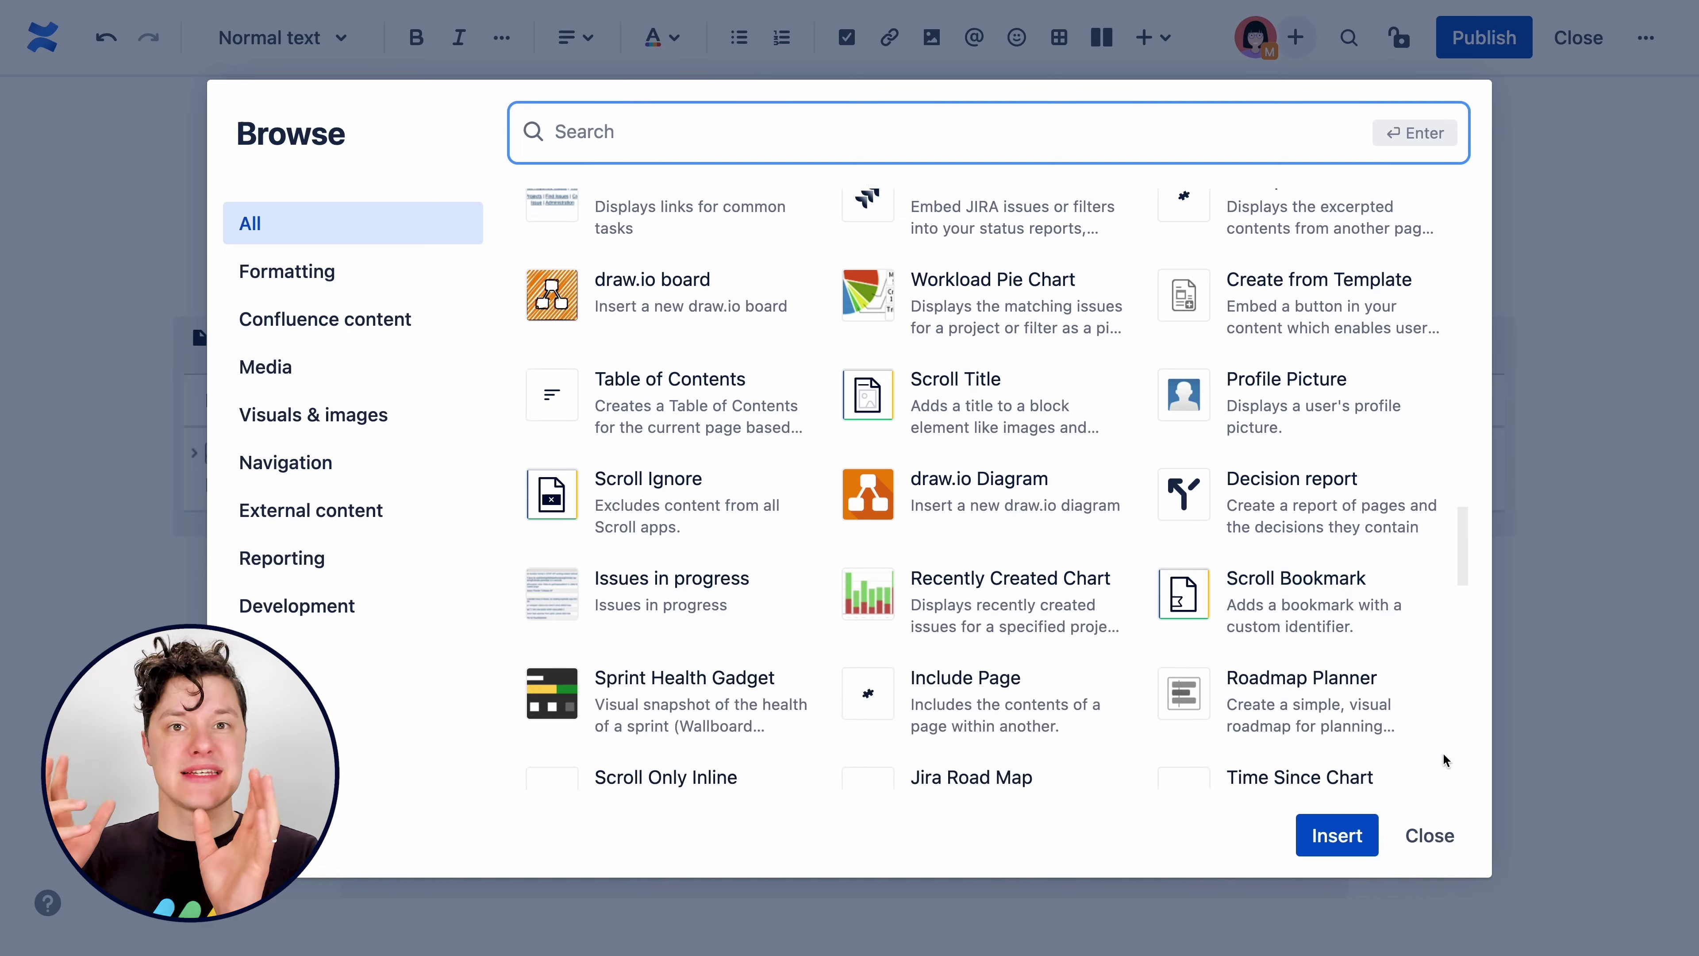
Search the element browser for "table" and insert the Table of Contents macro into the page.
scroll(1442, 752, down, 15)
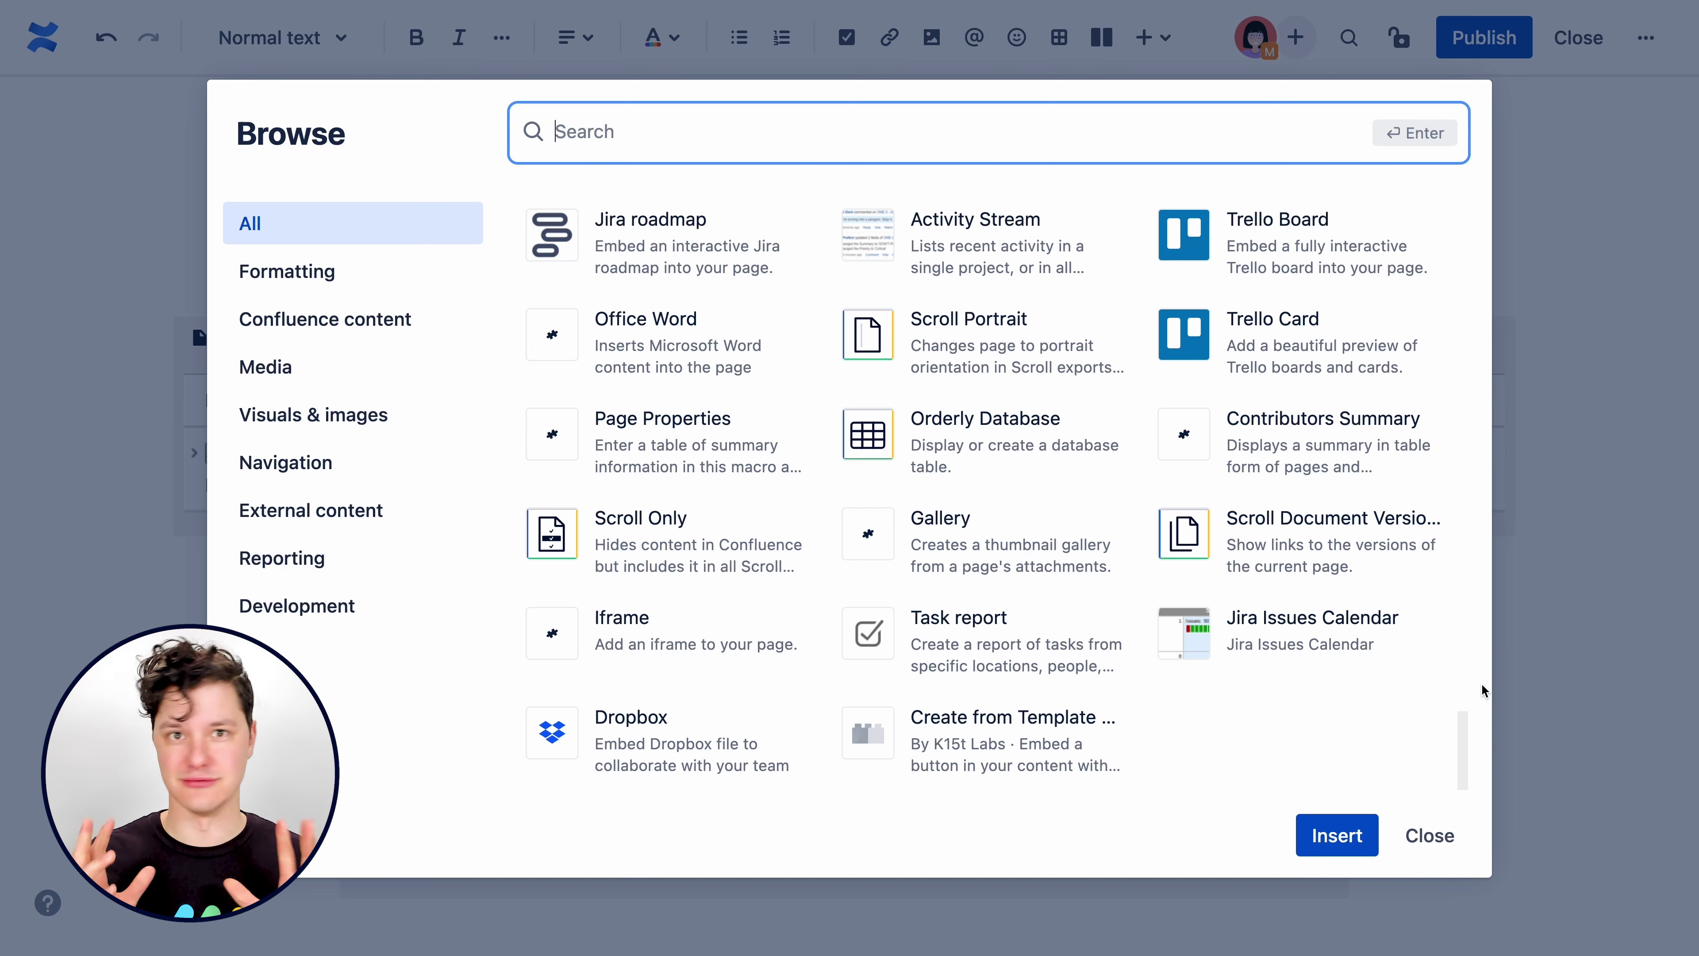
text(ta)
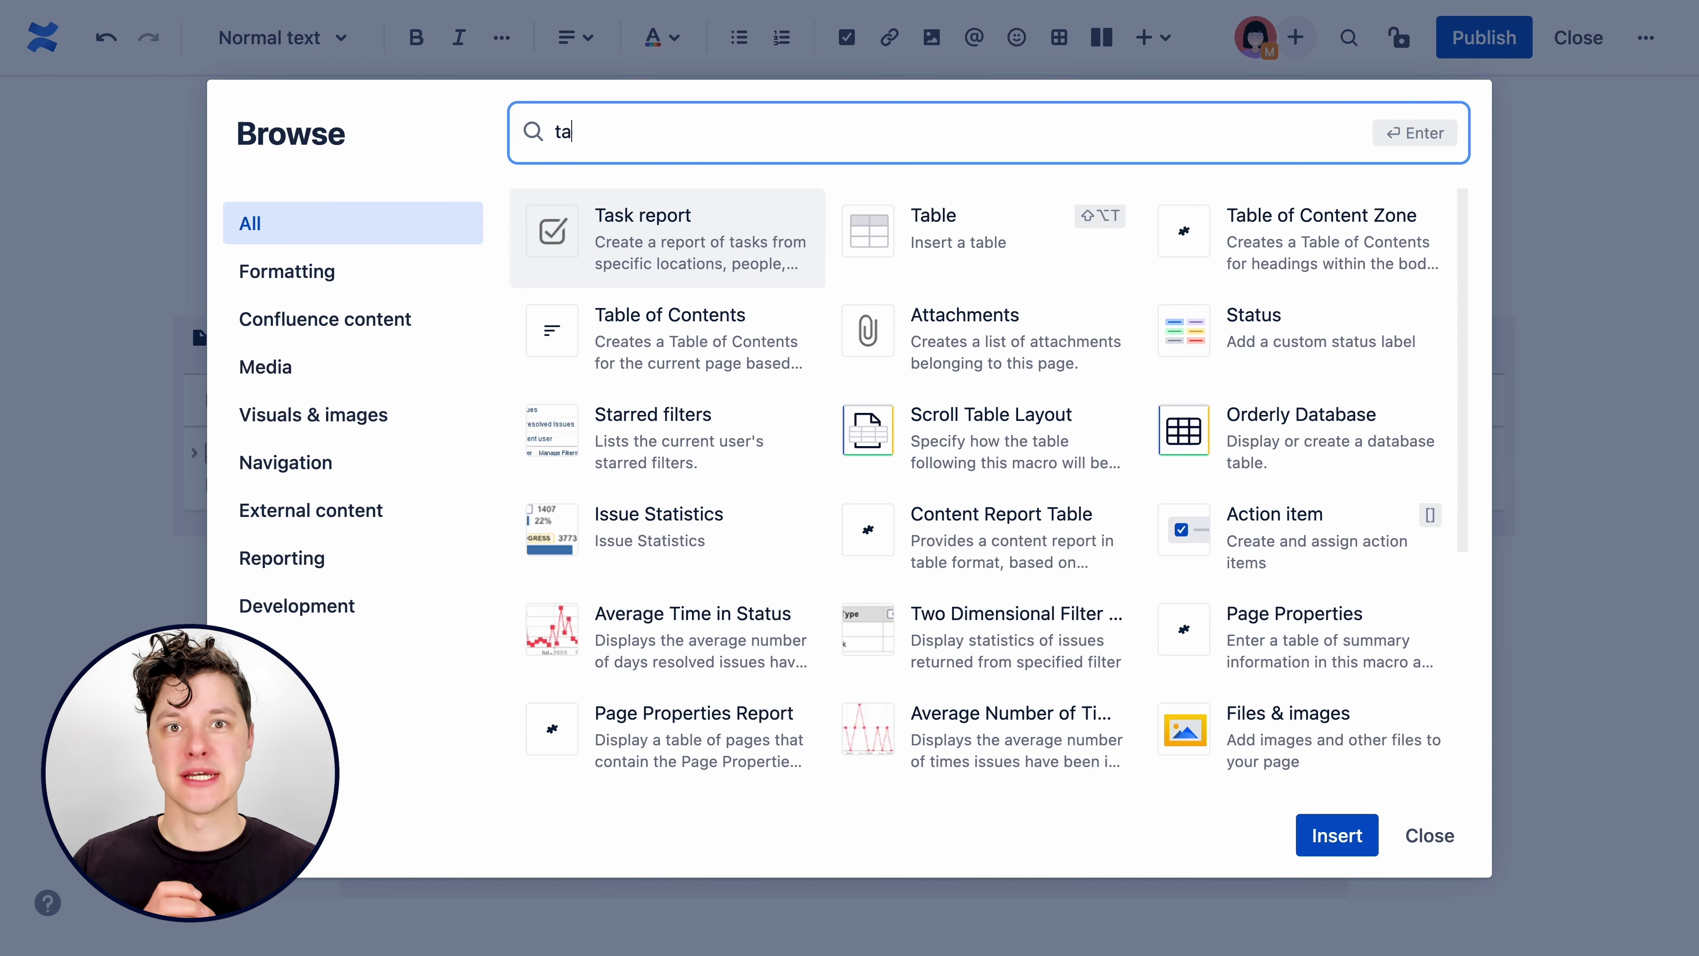
text(ble)
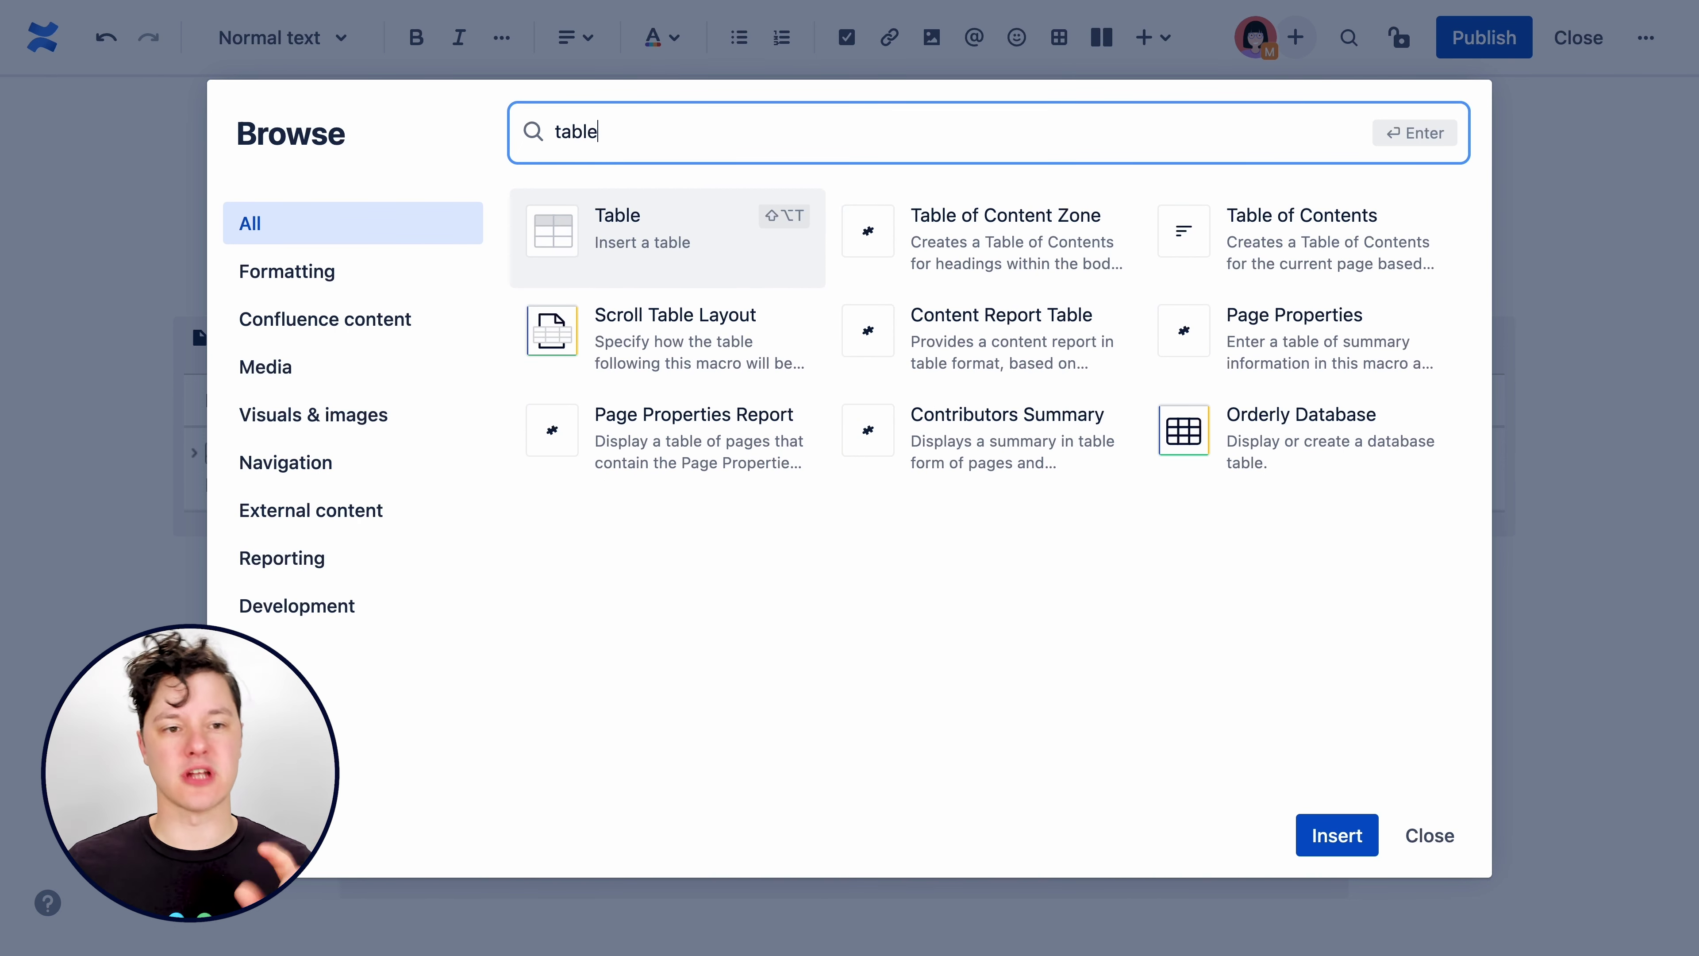
click(1230, 257)
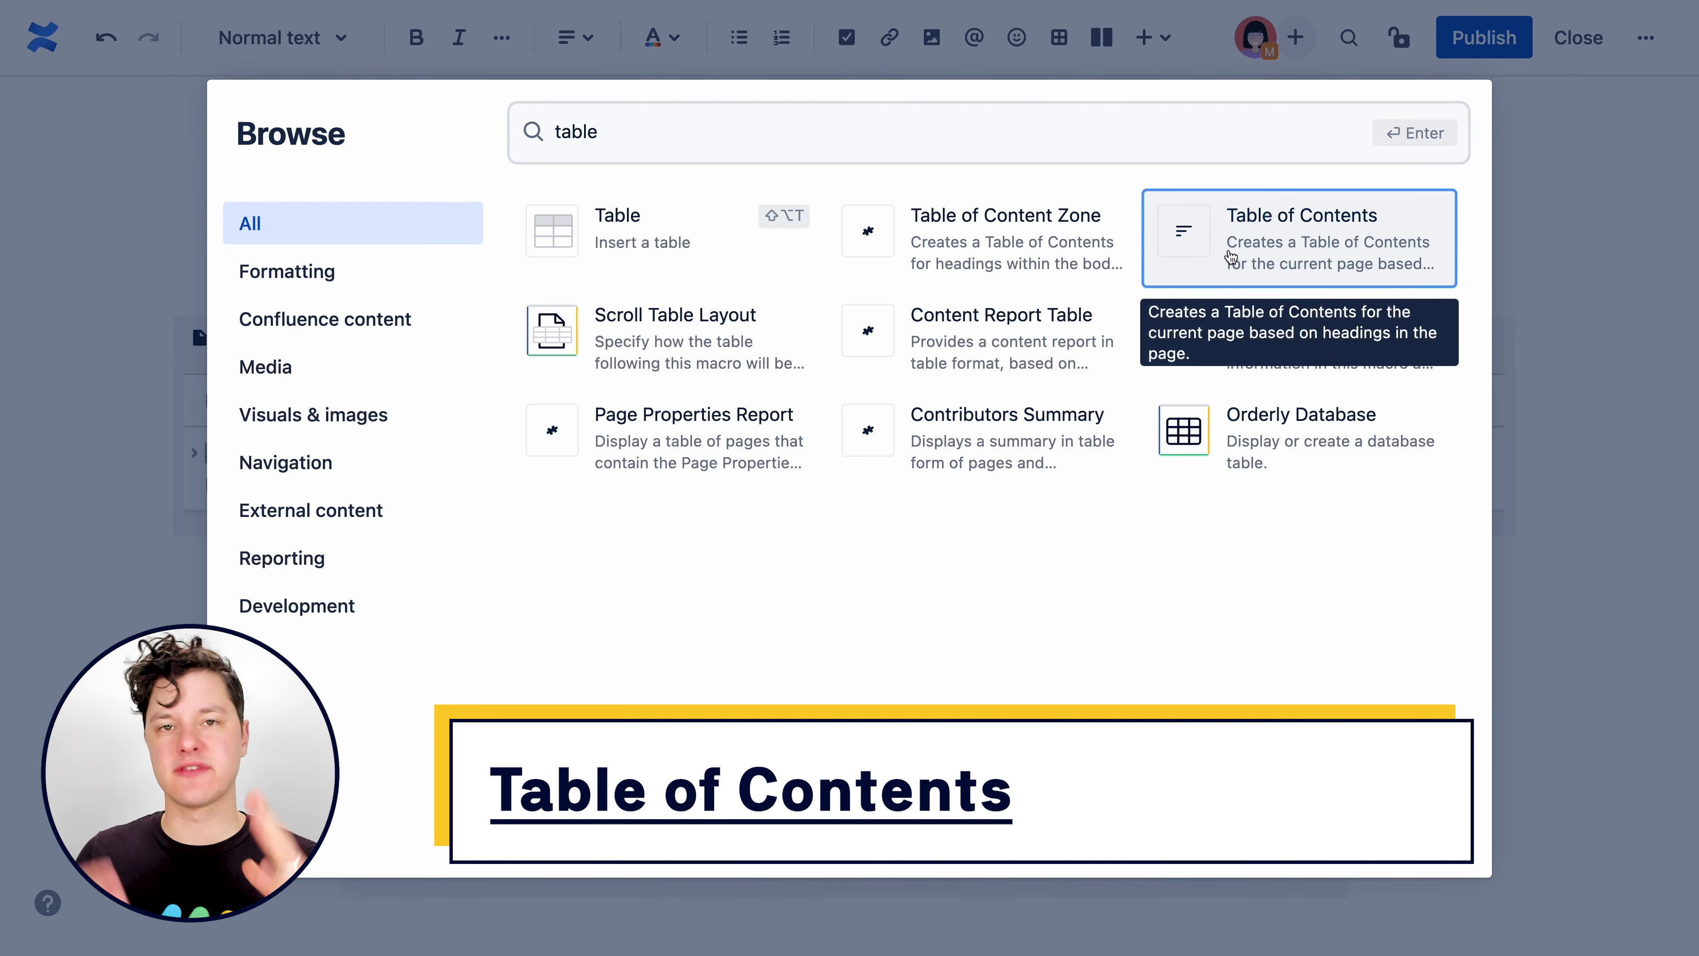
key(Return)
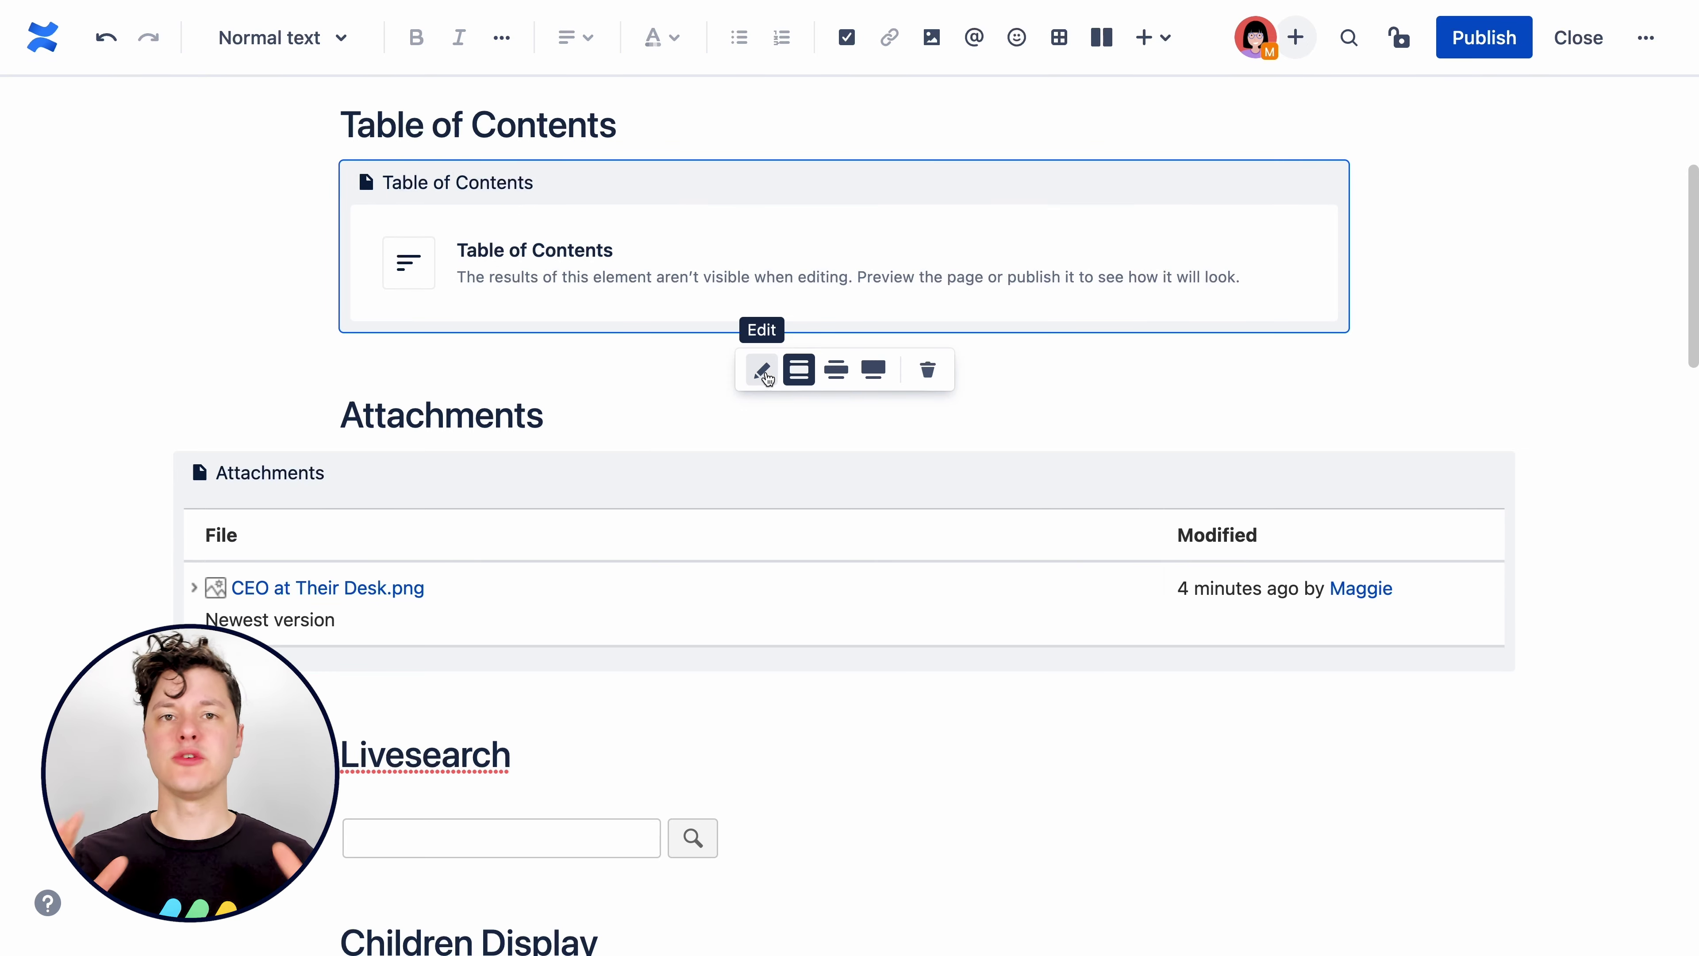
Set the Table of Contents macro's maximum heading level to 1, review its remaining options and close its settings.
click(762, 370)
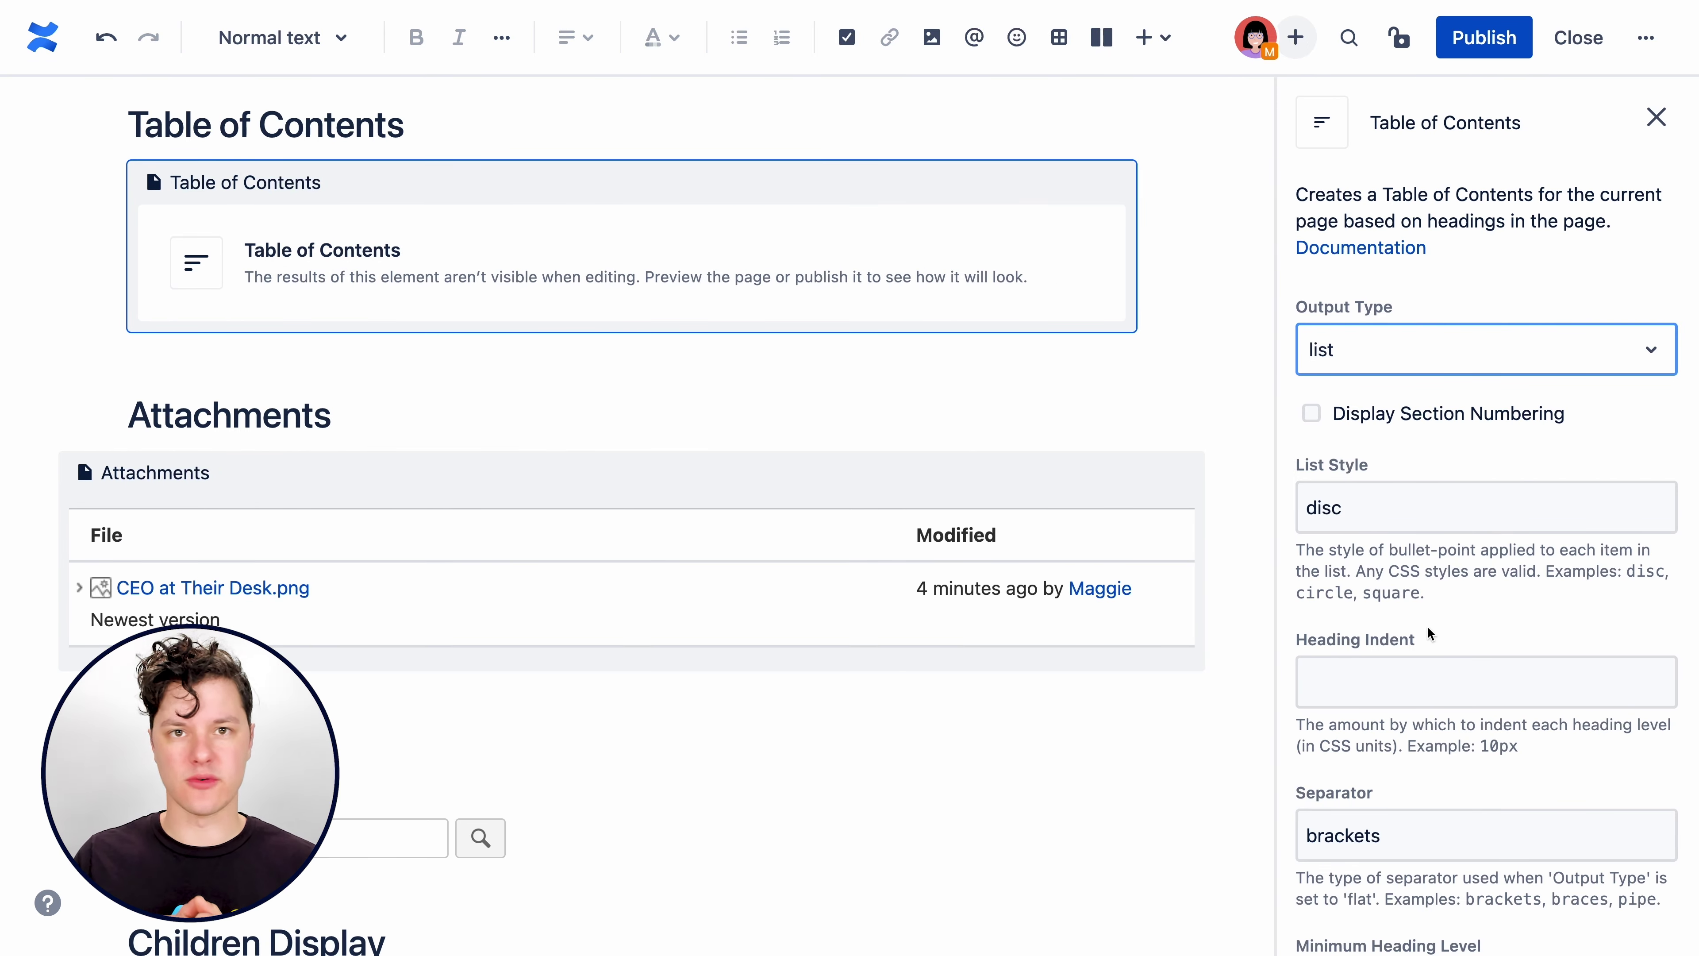
scroll(1427, 625, down, 3)
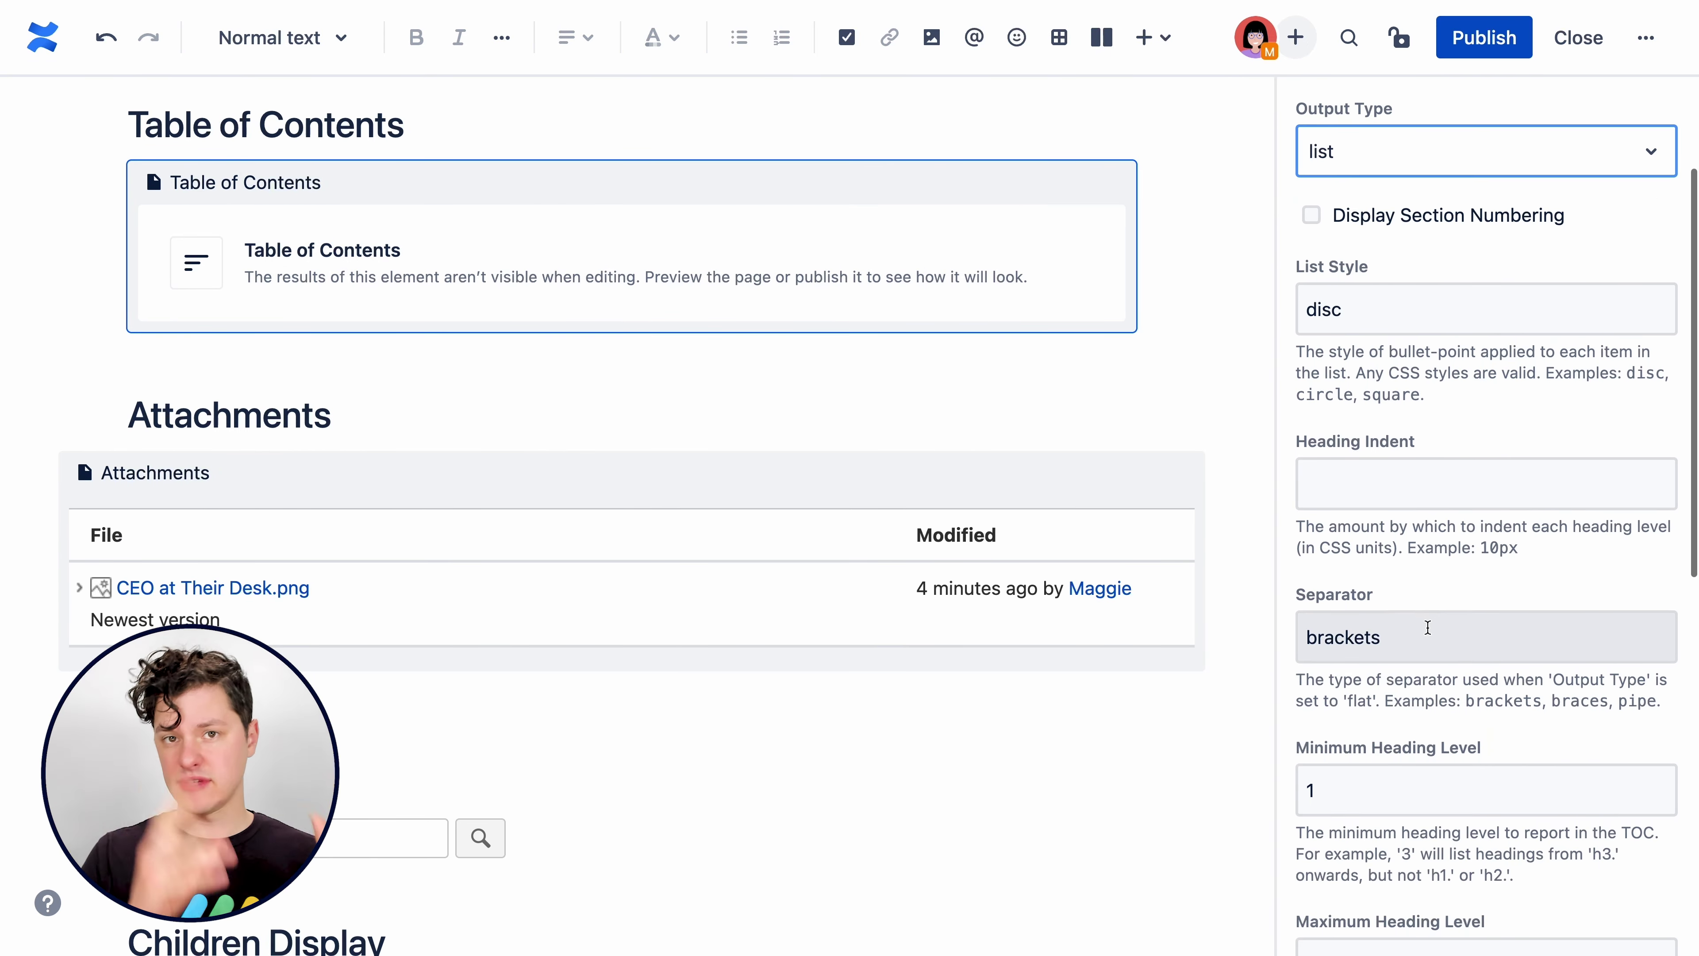
scroll(1427, 627, down, 3)
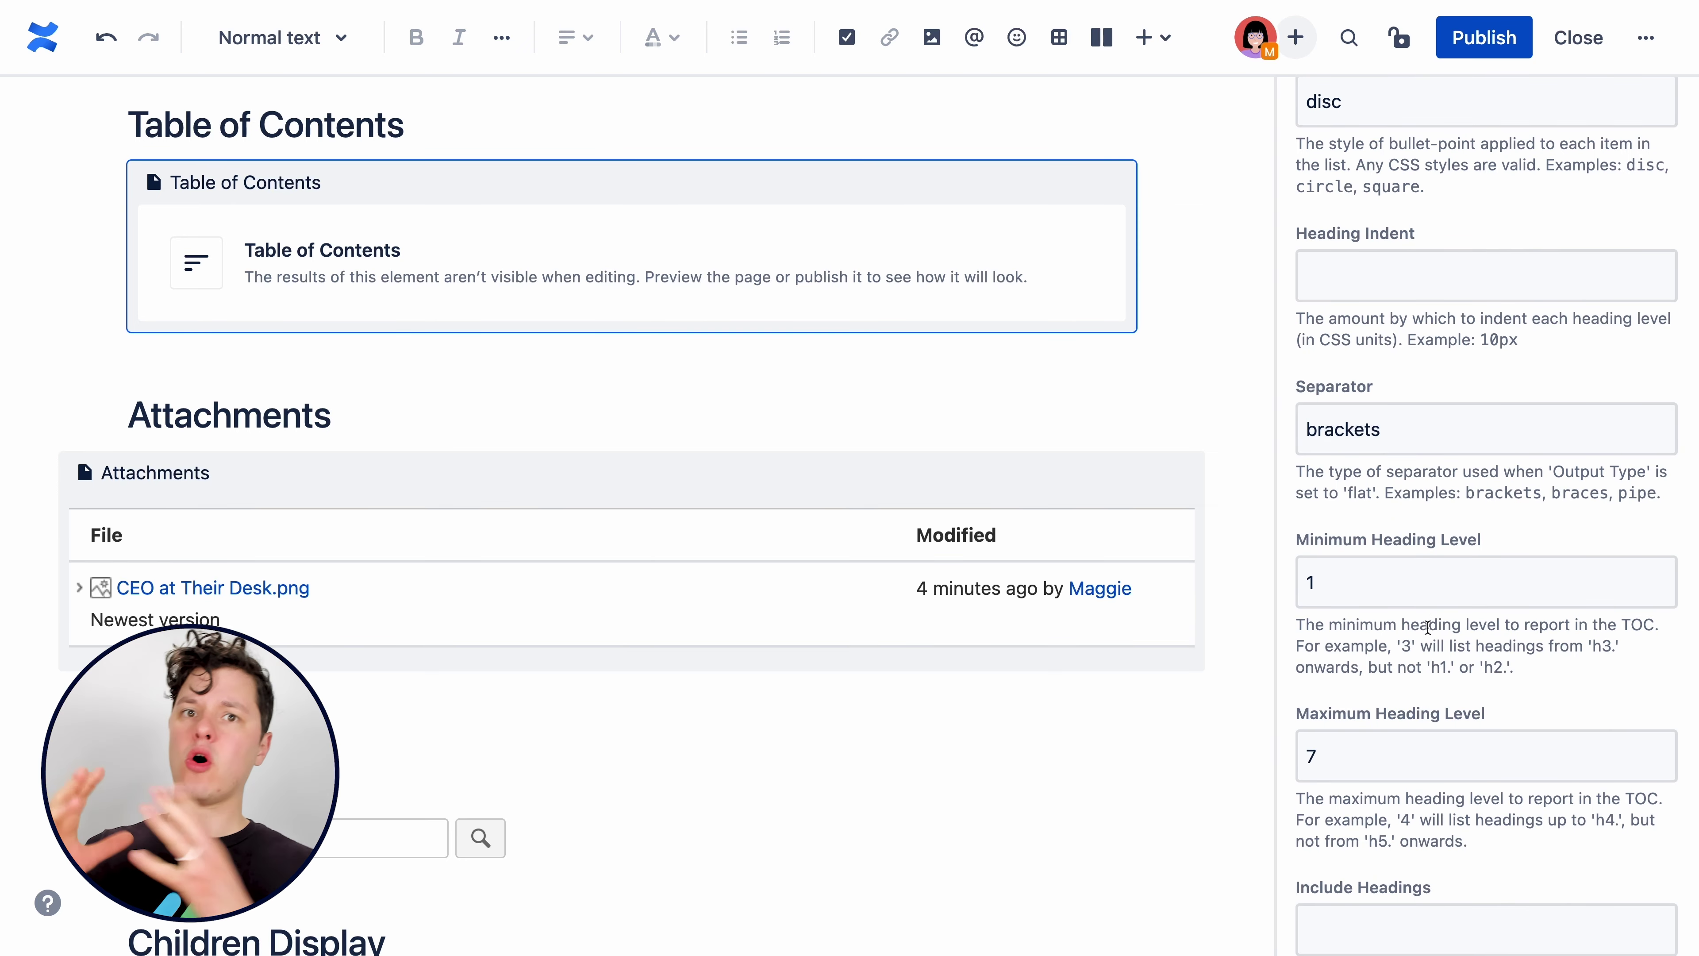
click(1358, 765)
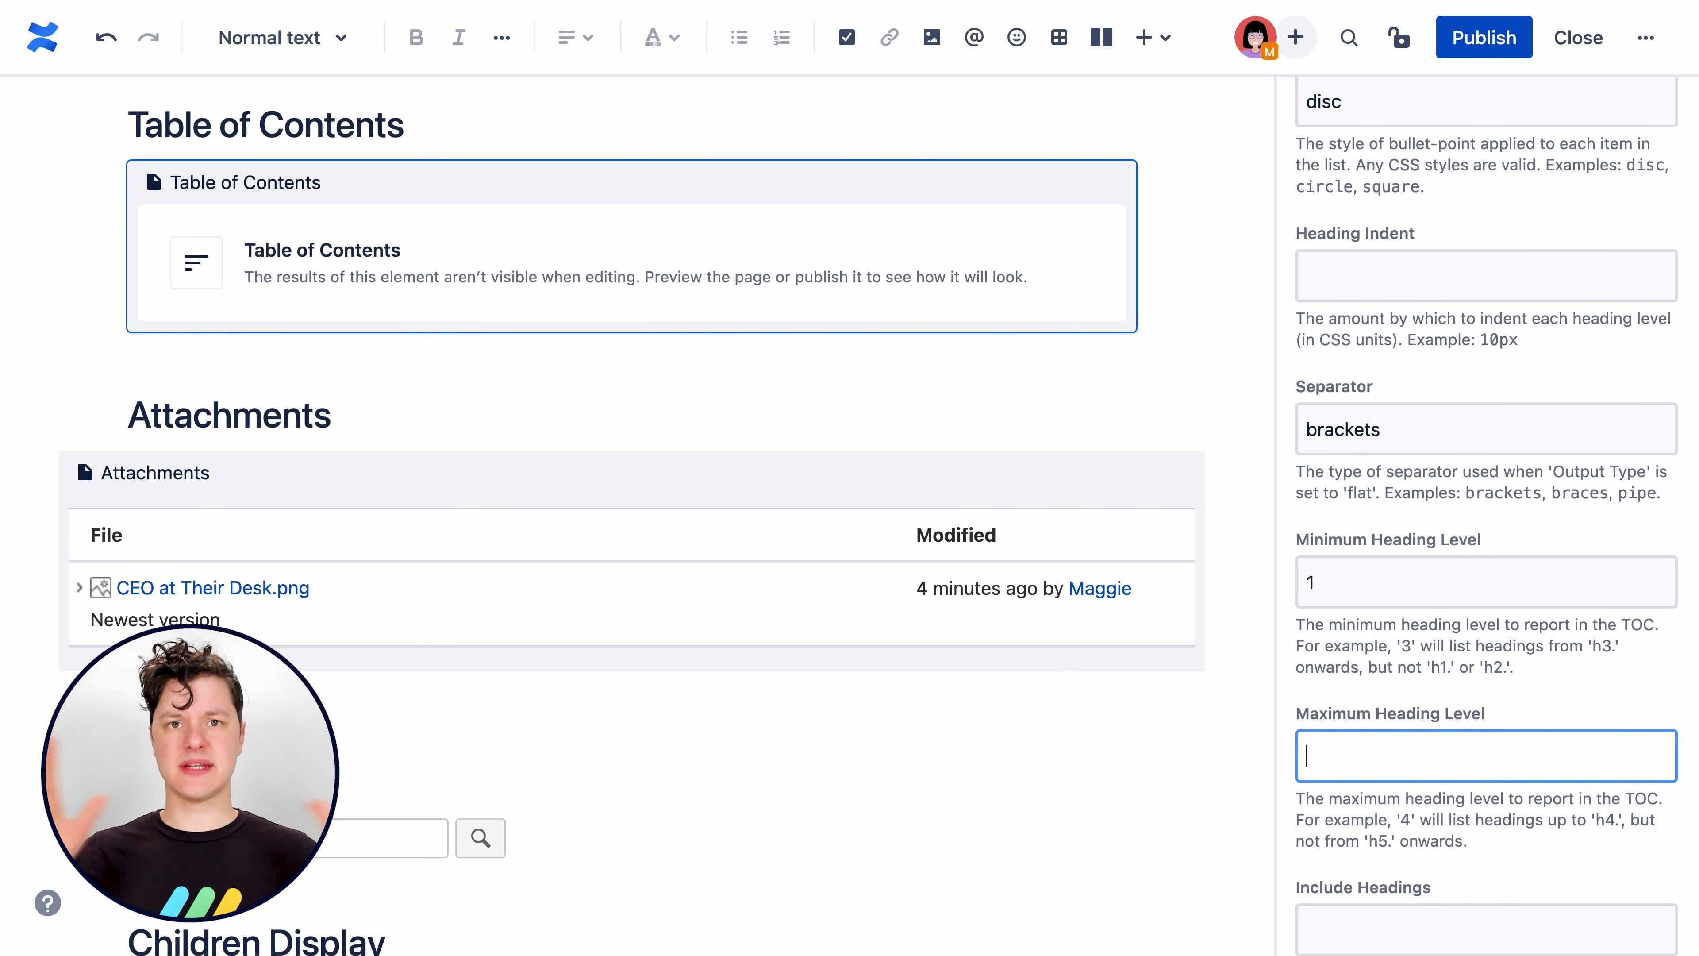
text(1)
click(1406, 827)
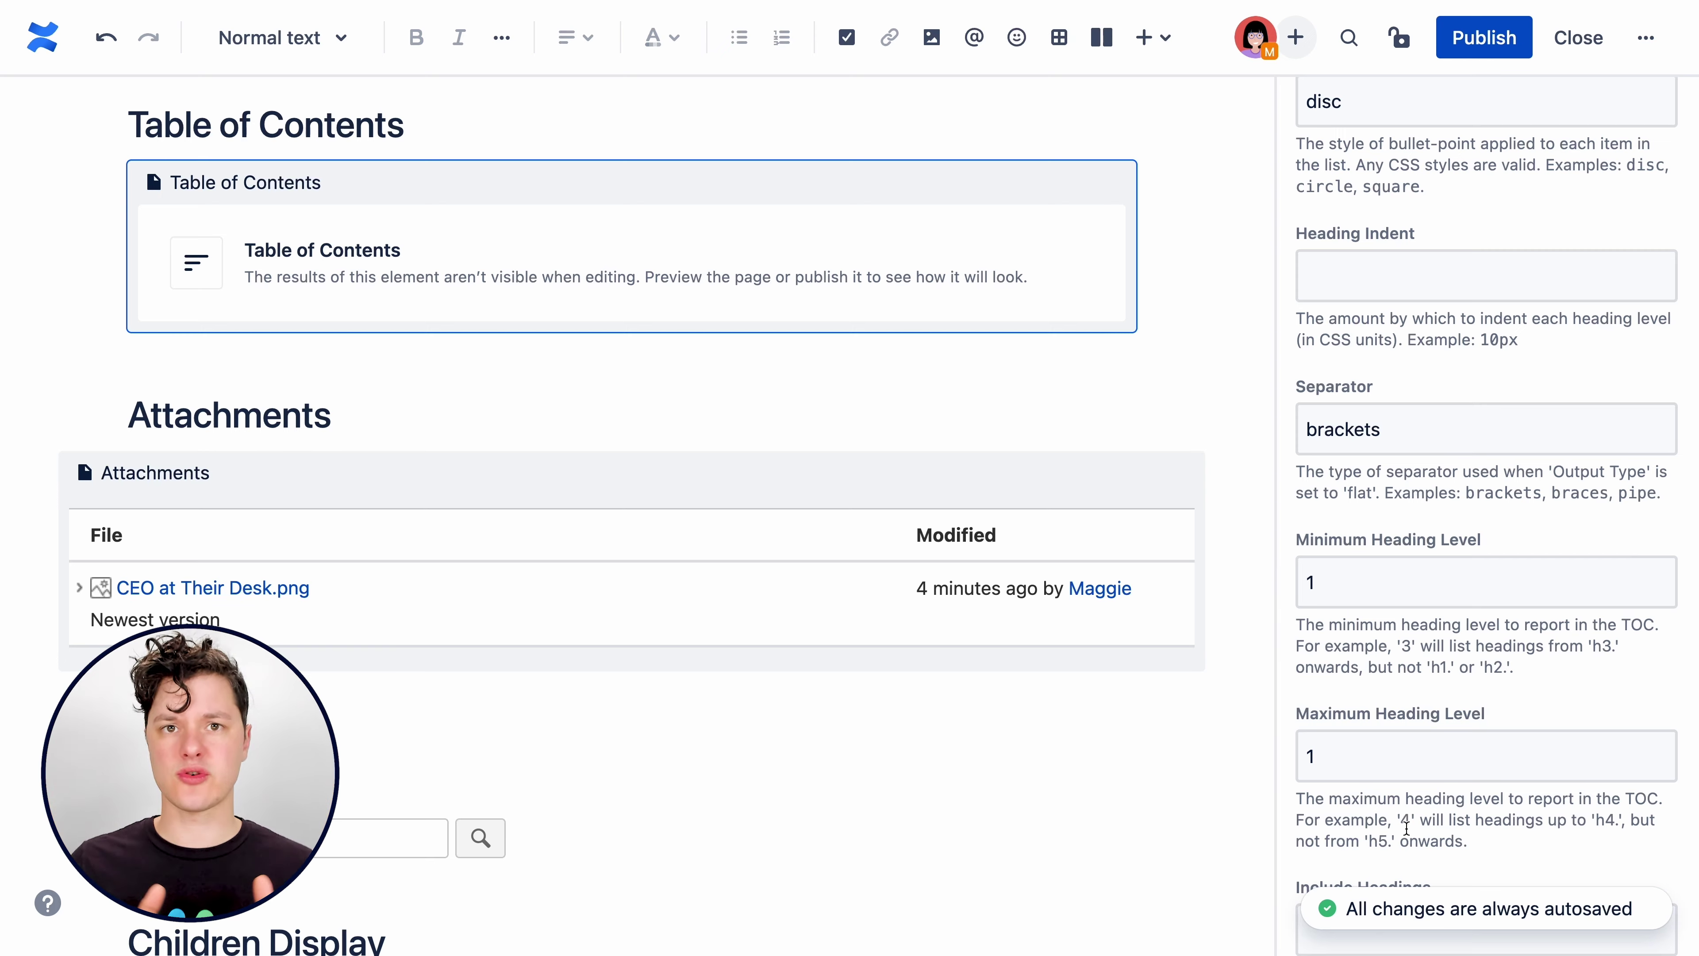
scroll(1407, 828, down, 6)
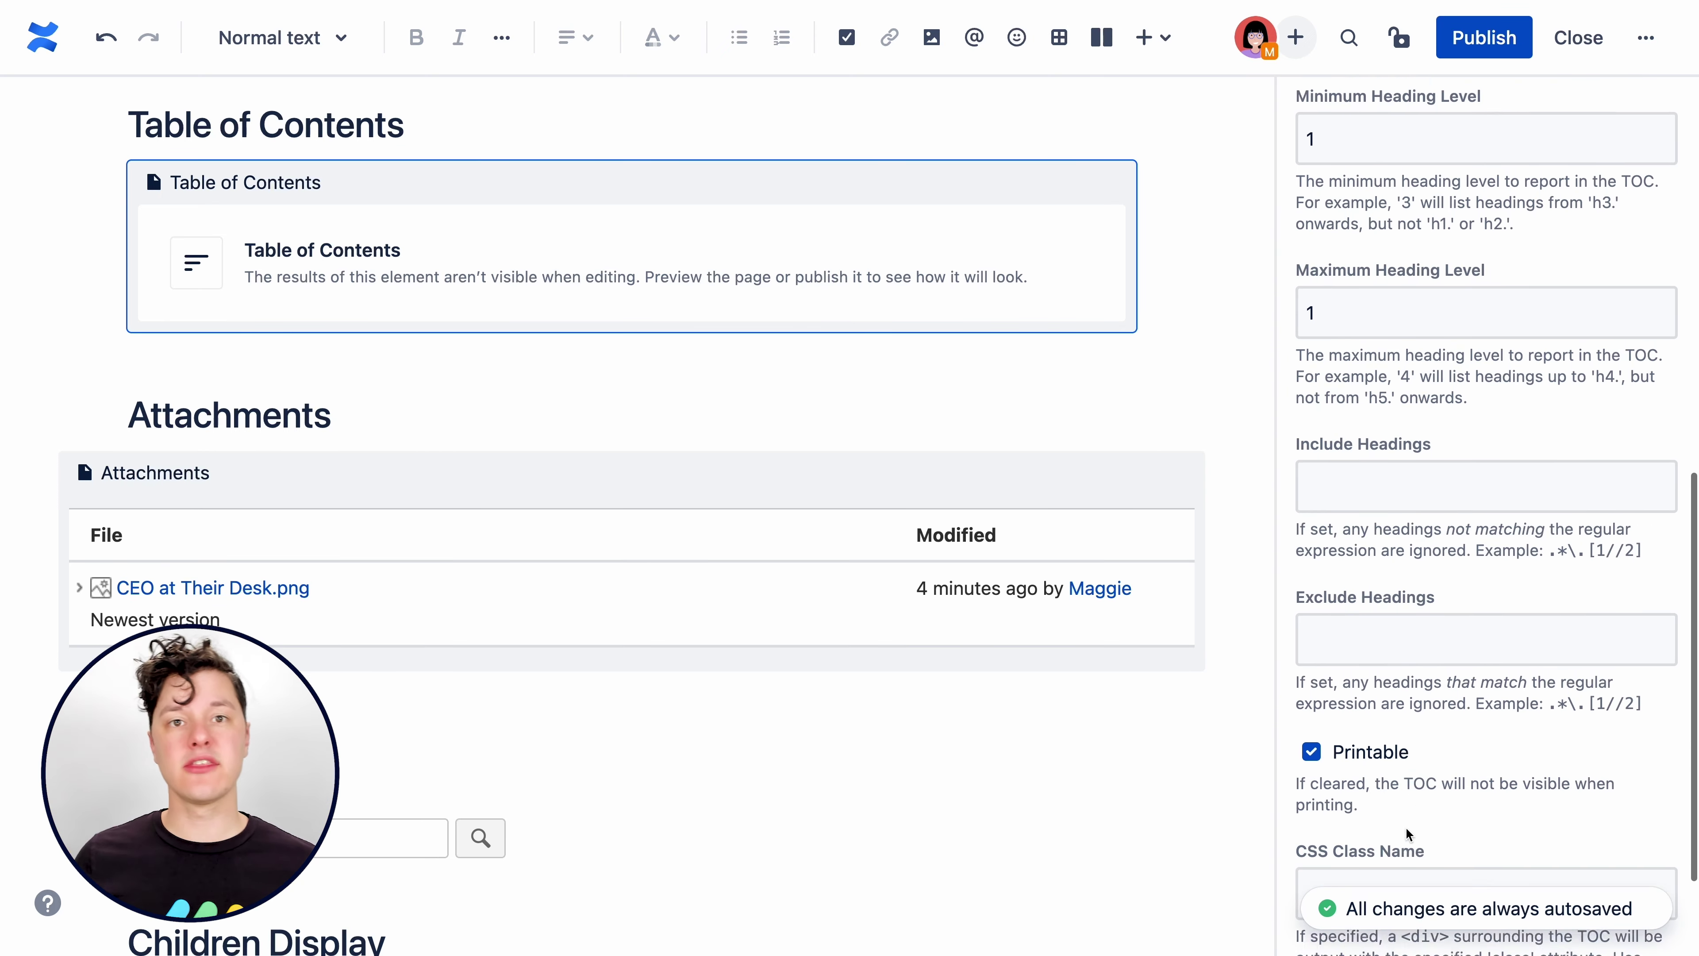
scroll(1405, 827, down, 2)
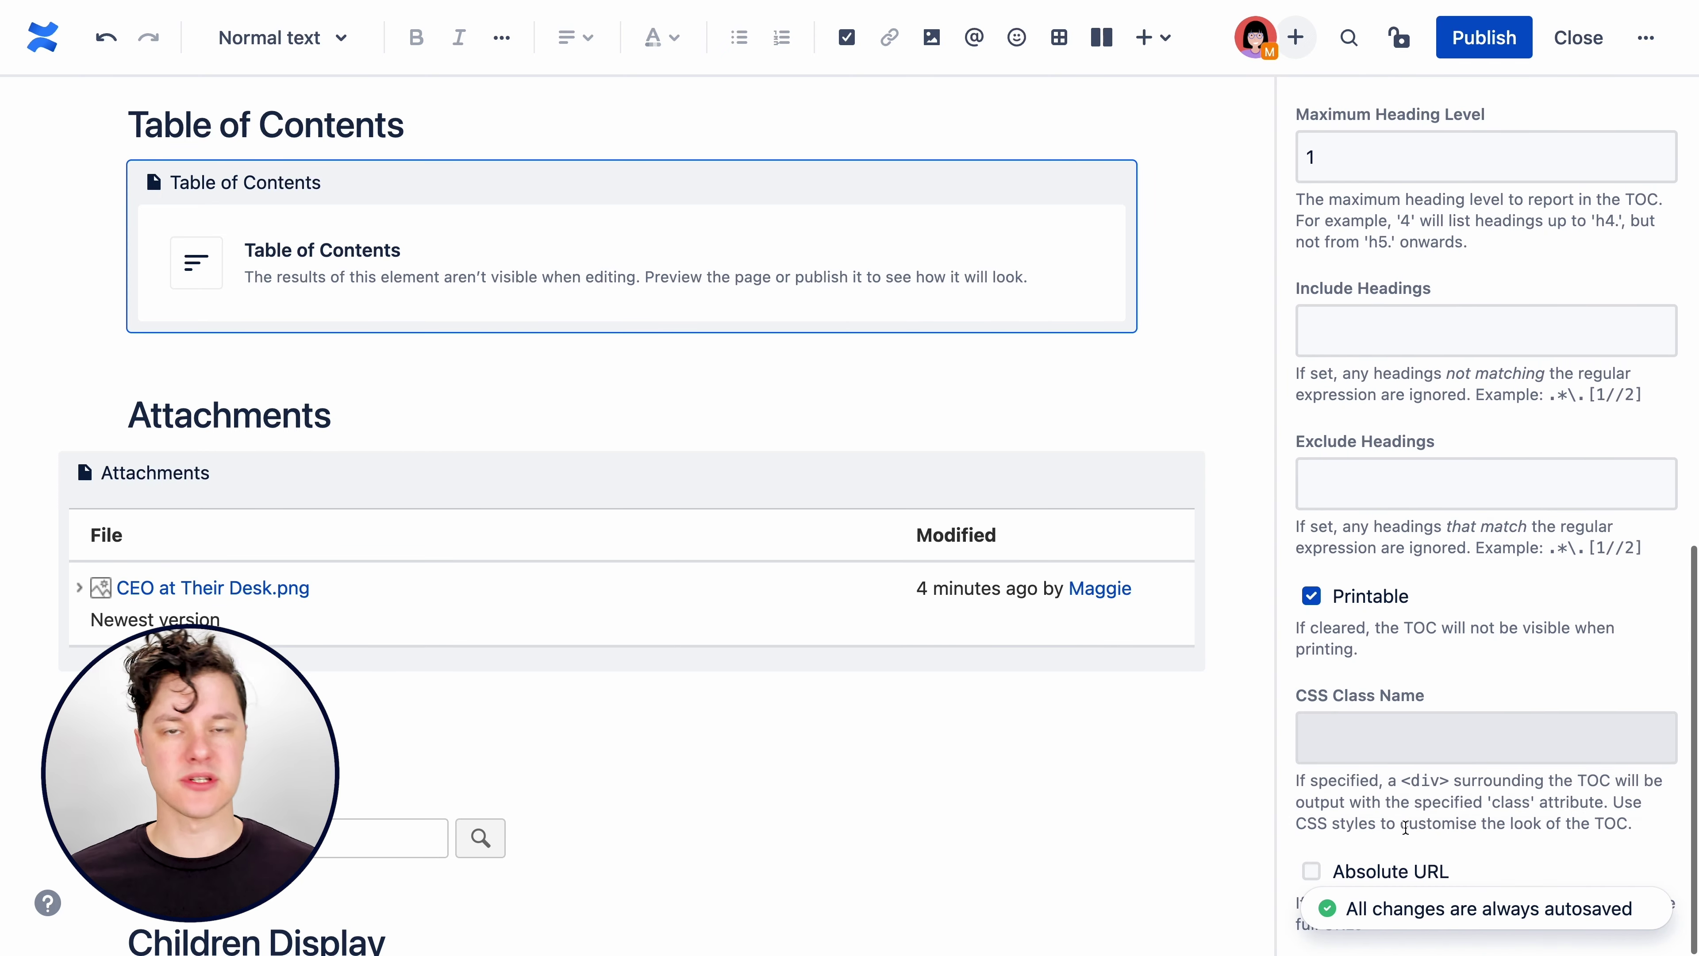
scroll(1406, 827, up, 14)
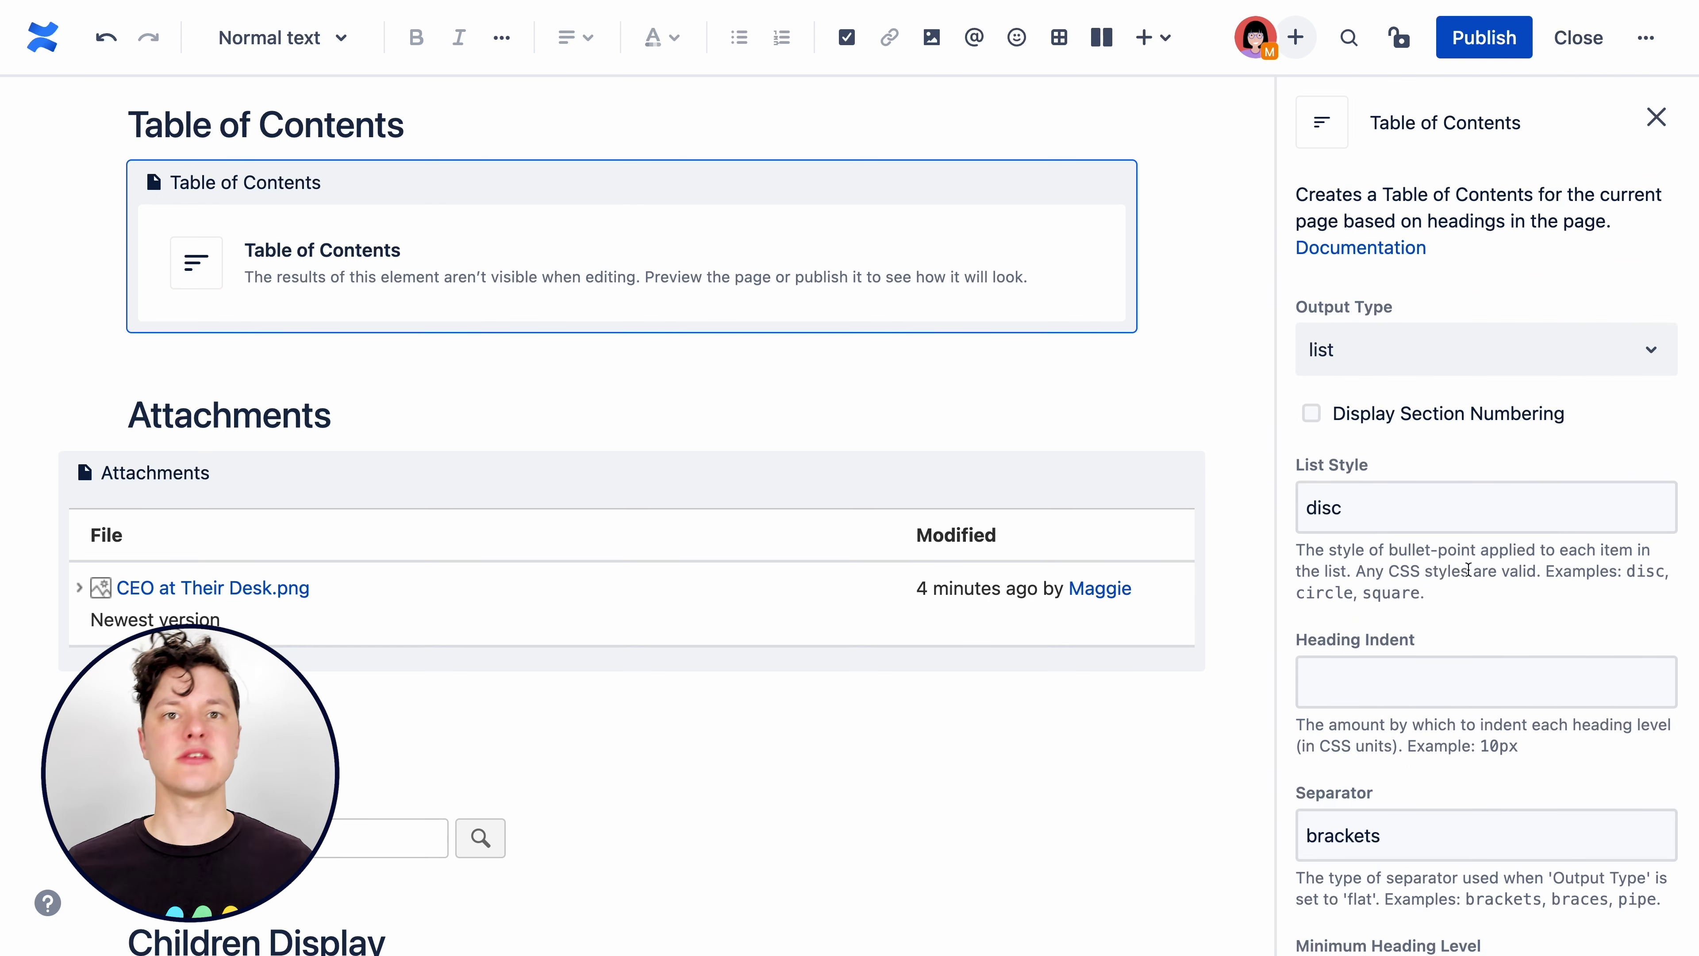
click(1656, 118)
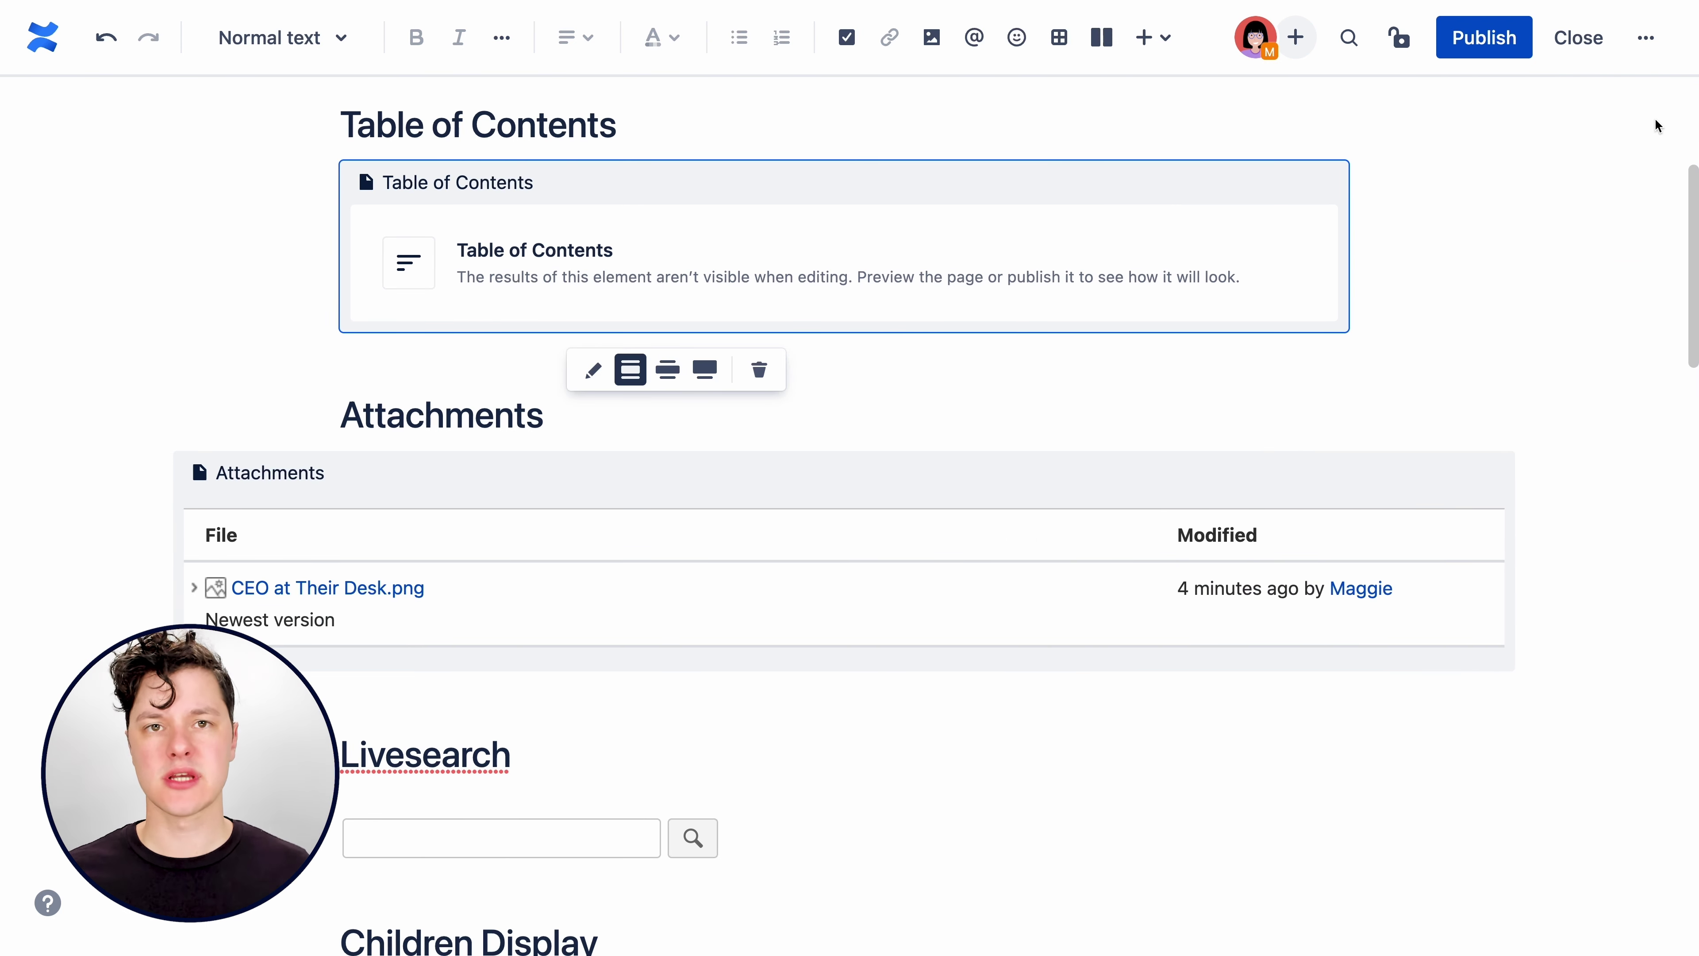
click(1532, 263)
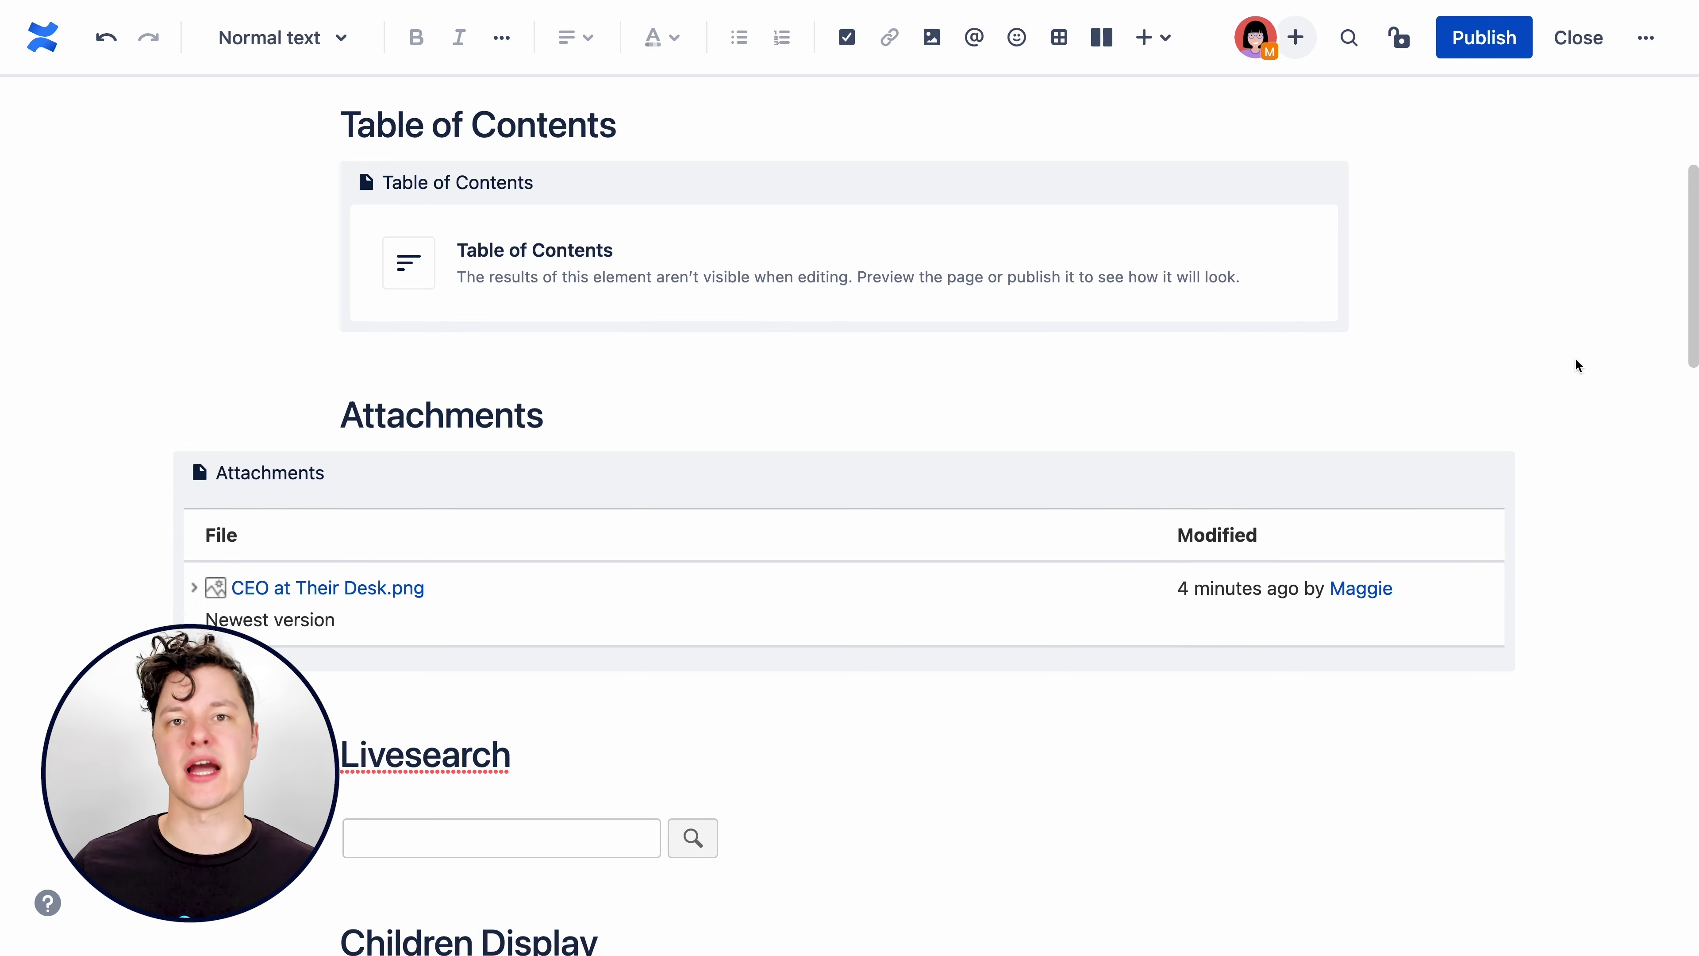
Turn on Show previews for the Attachments macro and expand the CEO at Their Desk.png details on the published page.
scroll(1567, 372, down, 5)
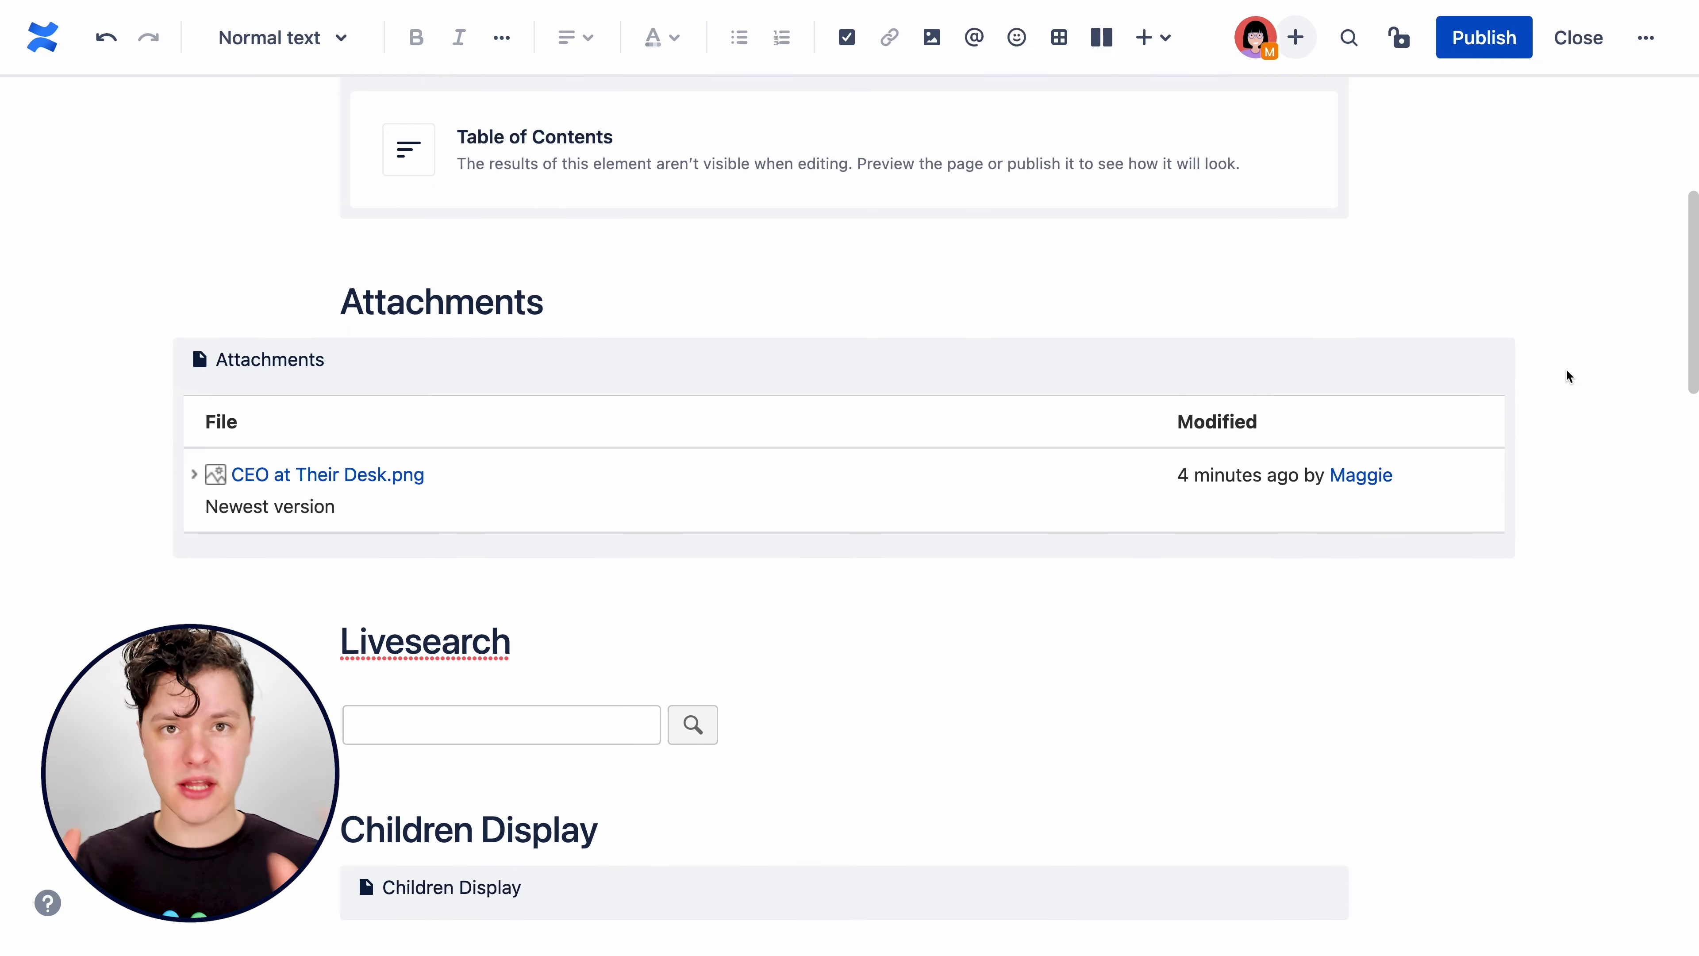
click(988, 177)
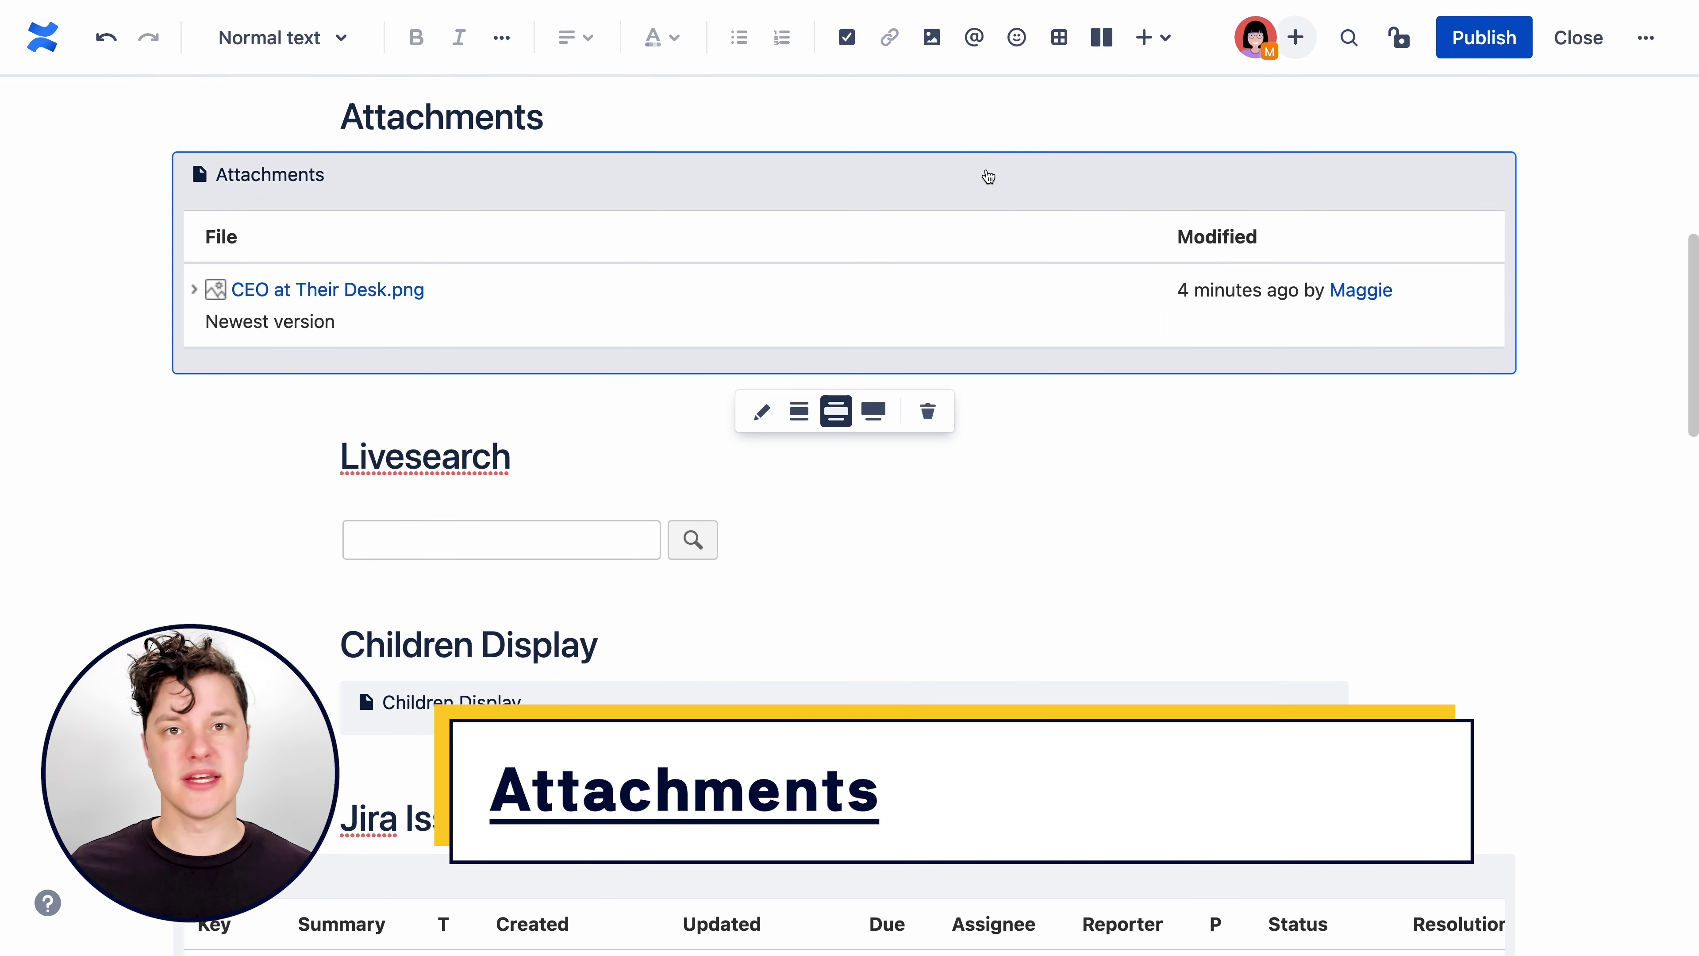
click(761, 411)
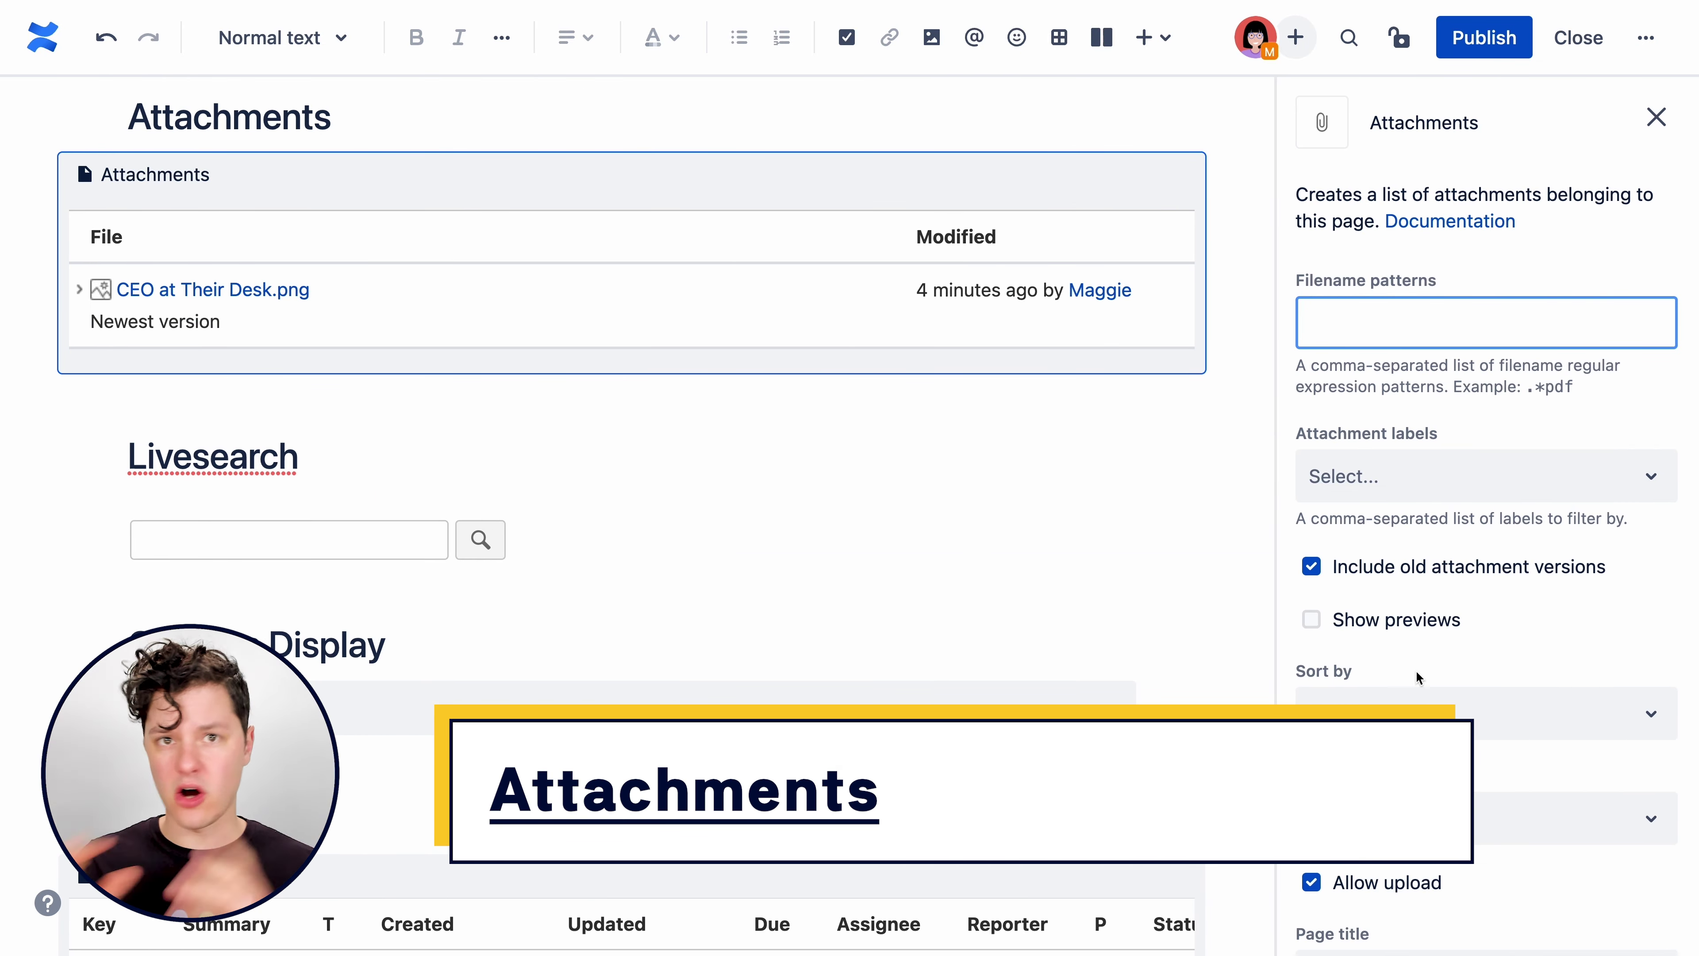
scroll(1428, 627, down, 2)
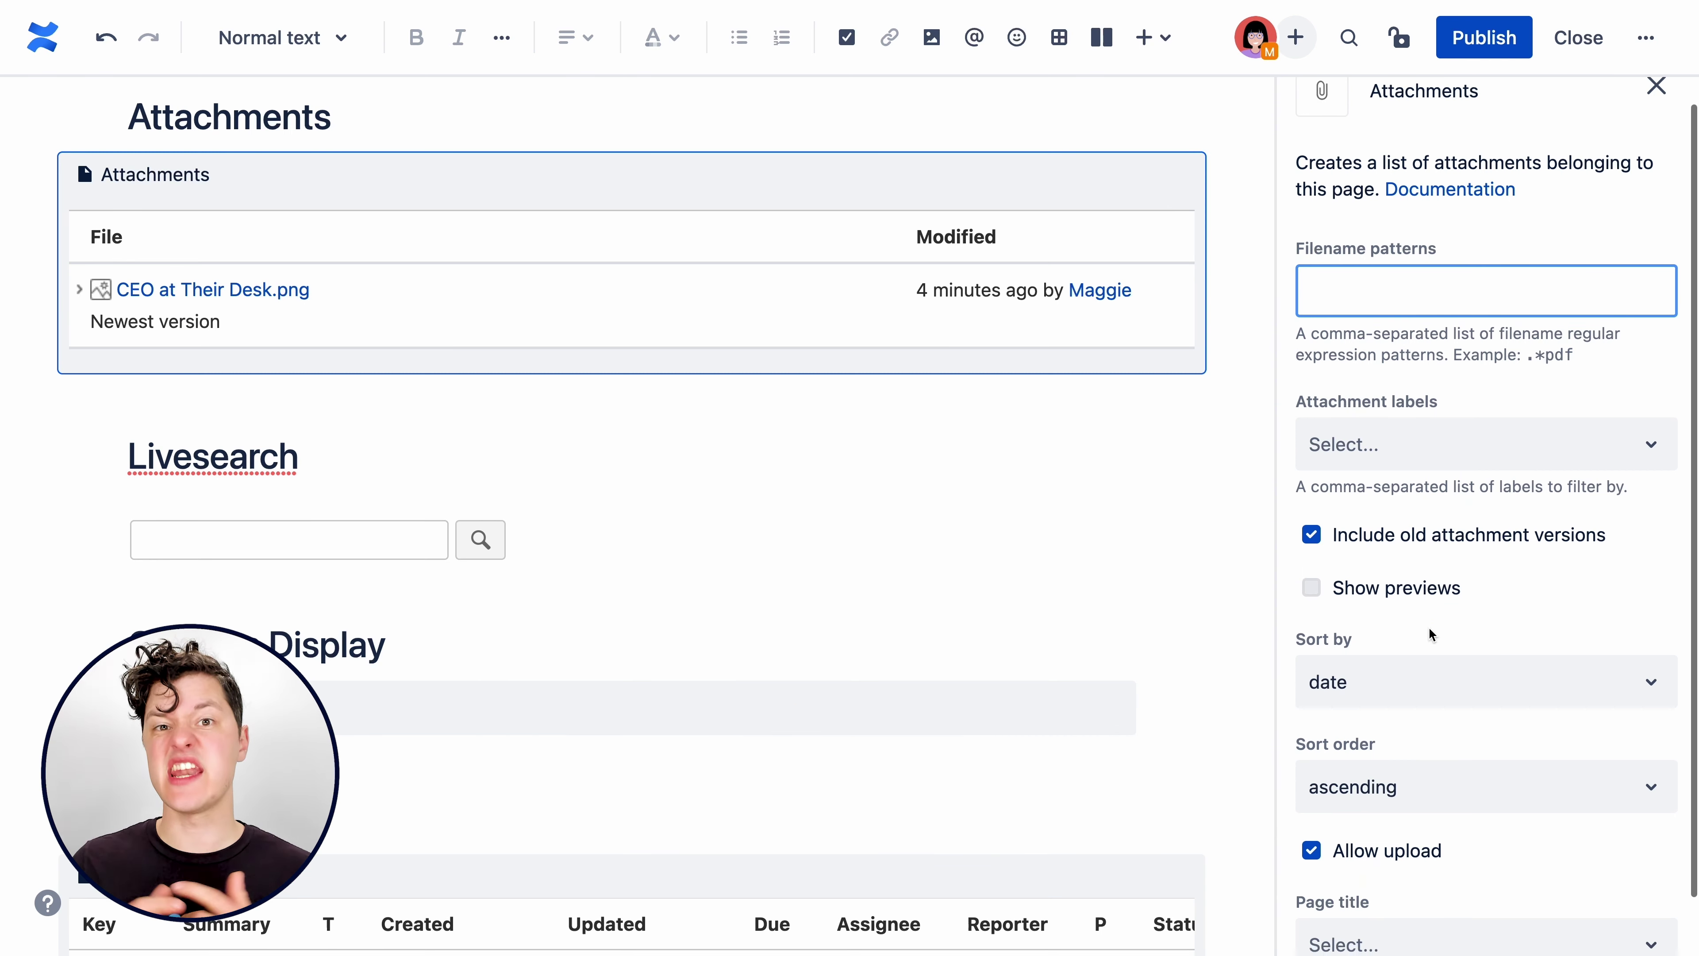
click(1378, 627)
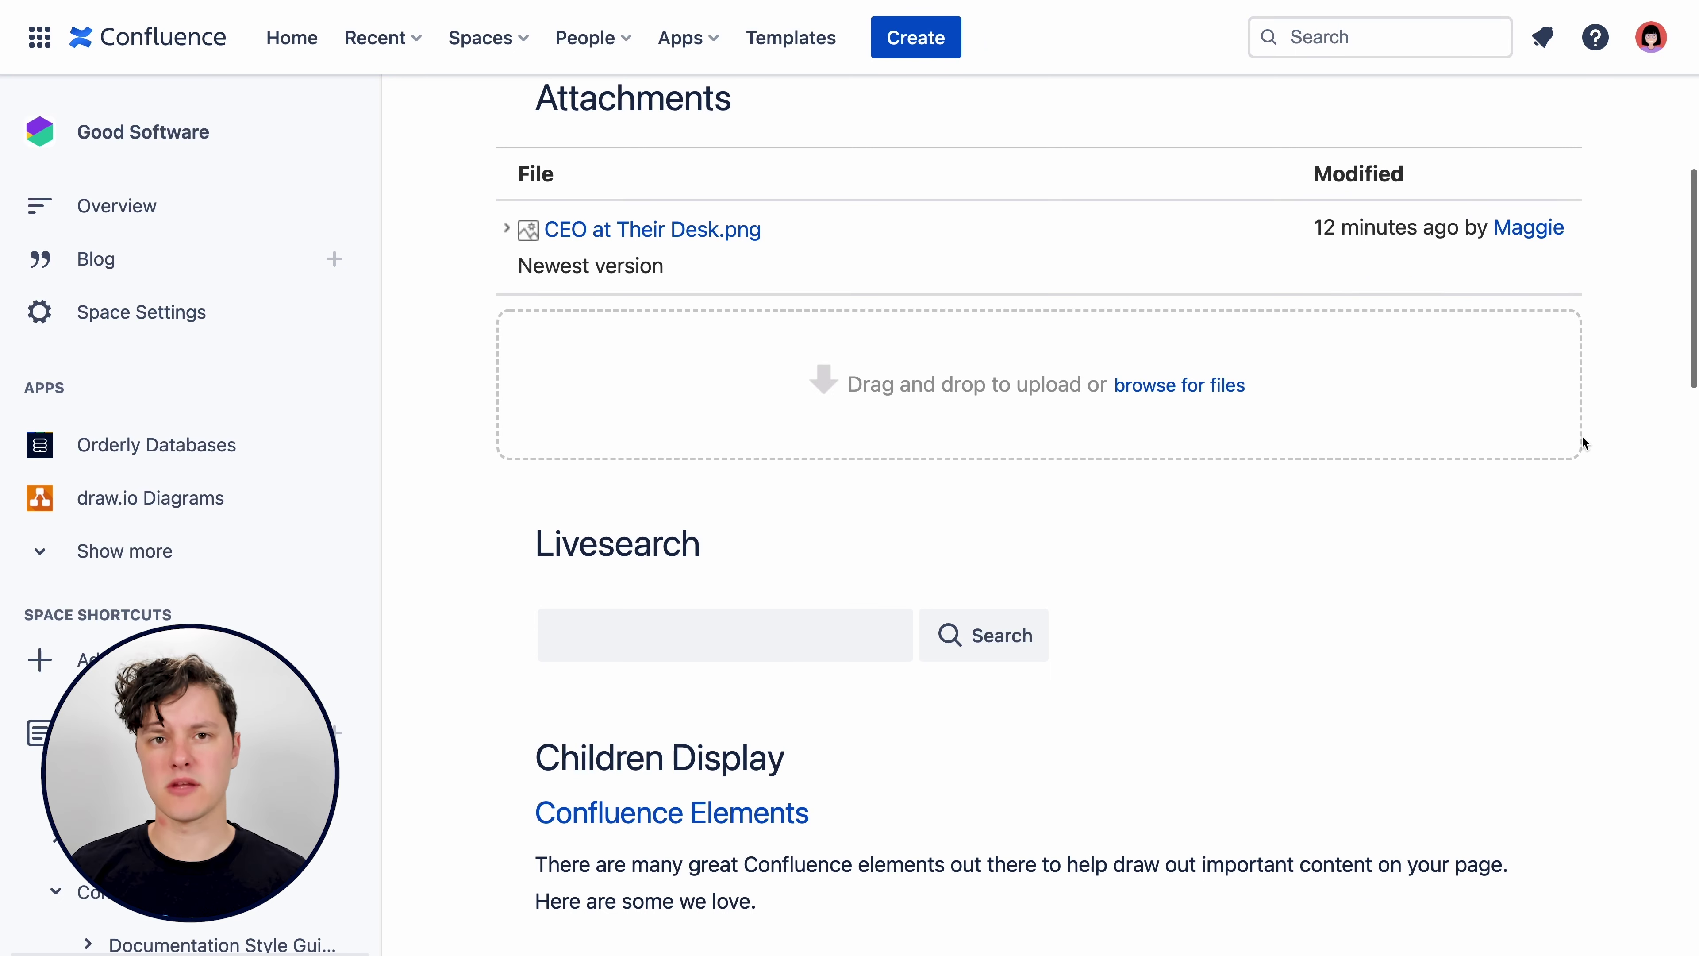
click(507, 229)
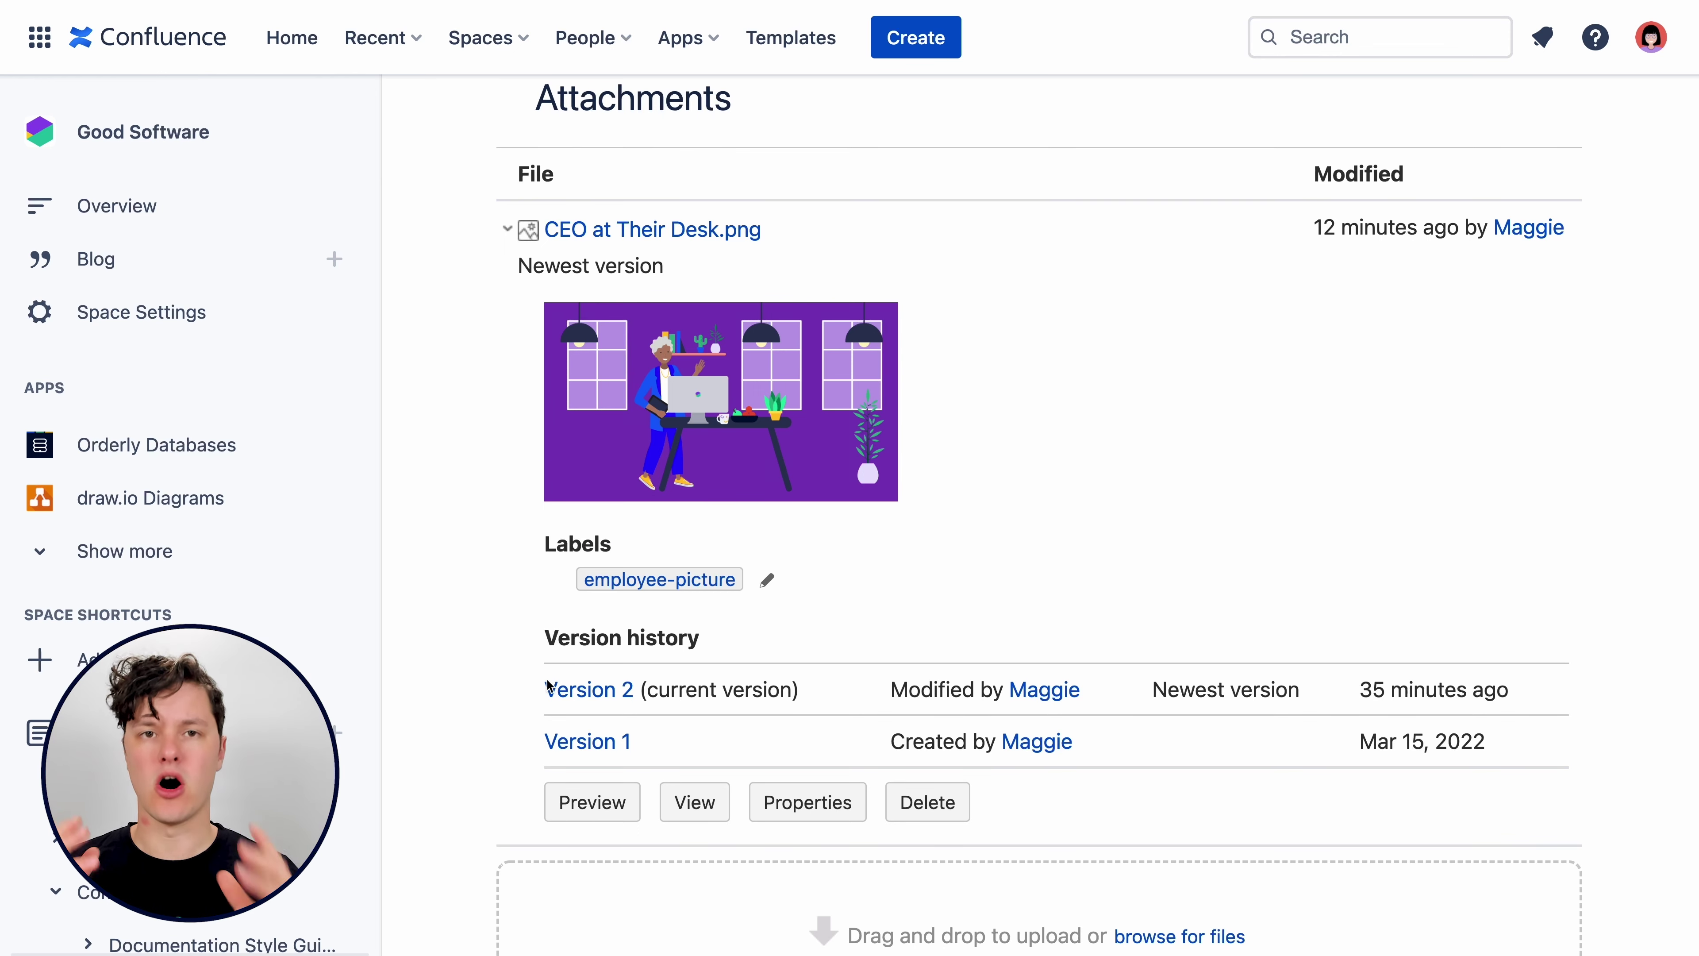
scroll(504, 793, down, 2)
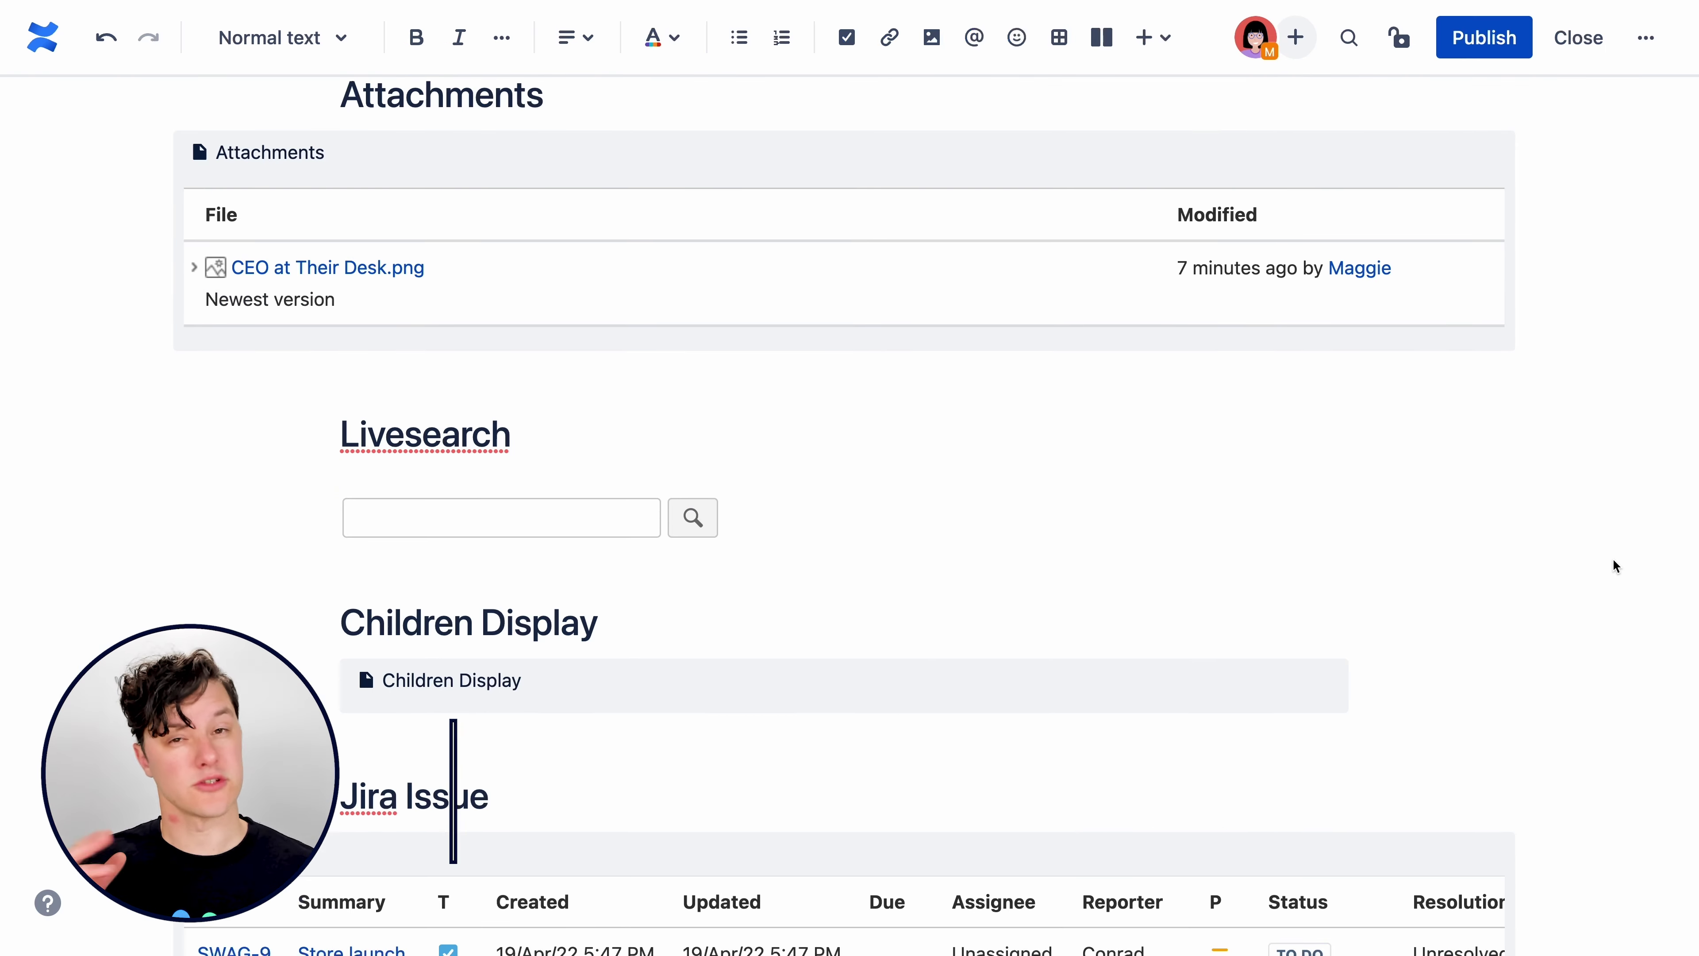
Restrict the Livesearch macro to the Good Software space and the label "event".
scroll(1613, 557, down, 5)
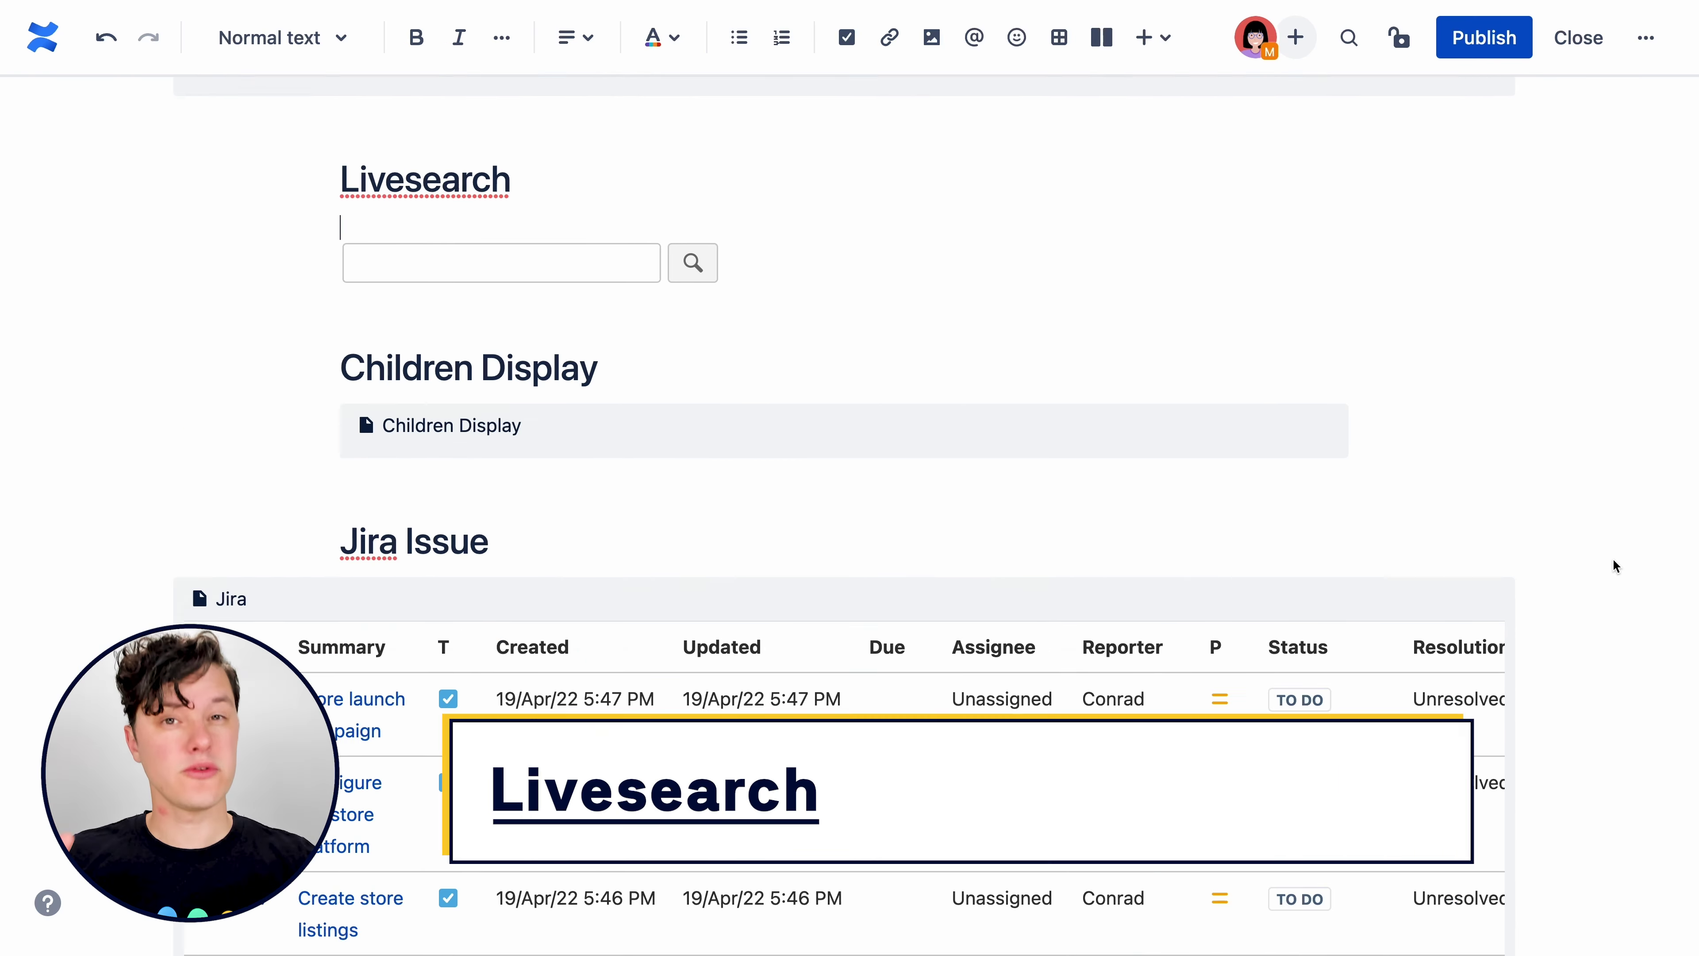
click(561, 201)
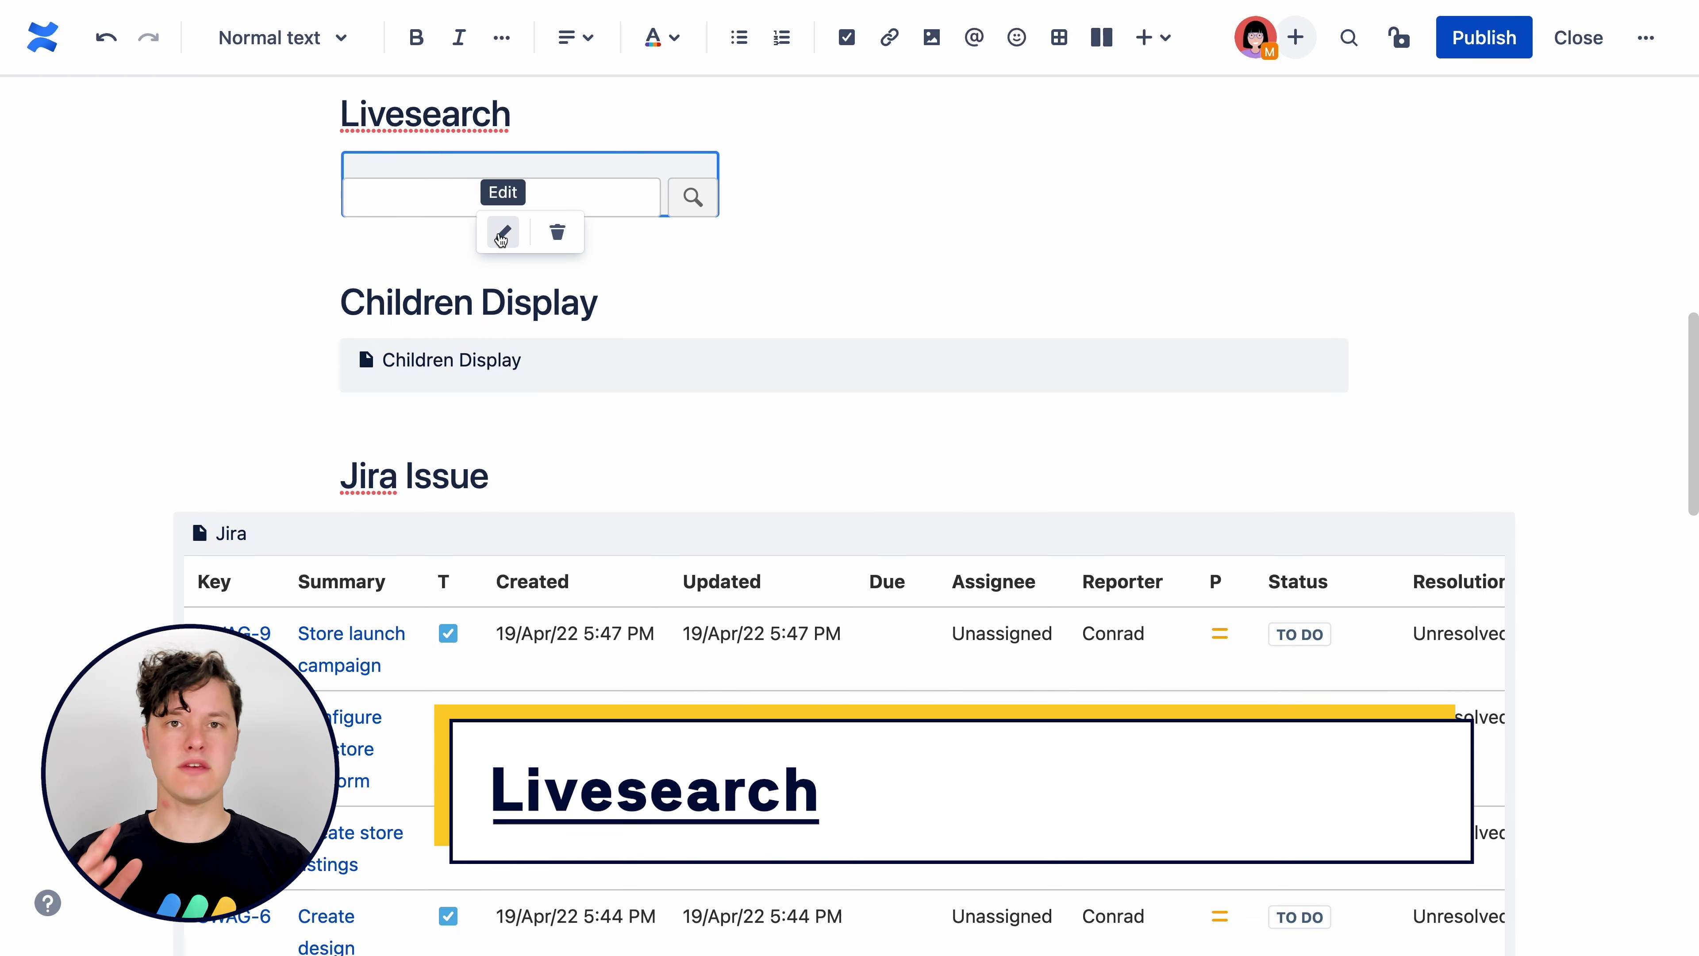
click(496, 231)
click(1650, 325)
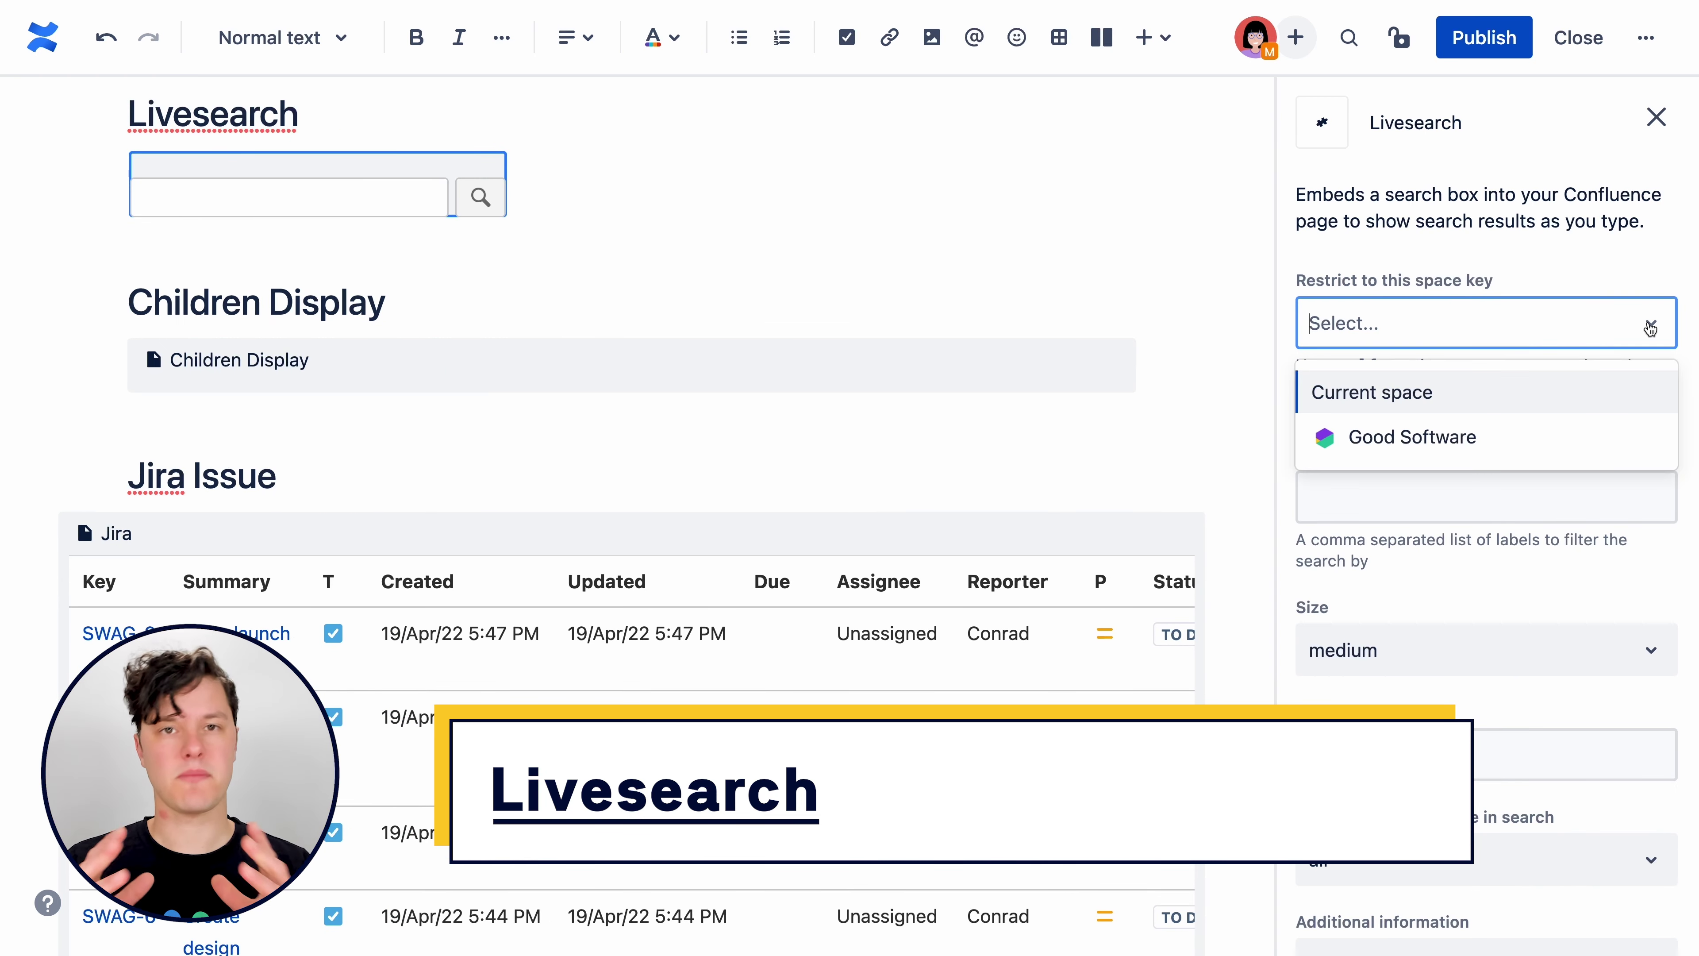
click(1407, 437)
click(1434, 488)
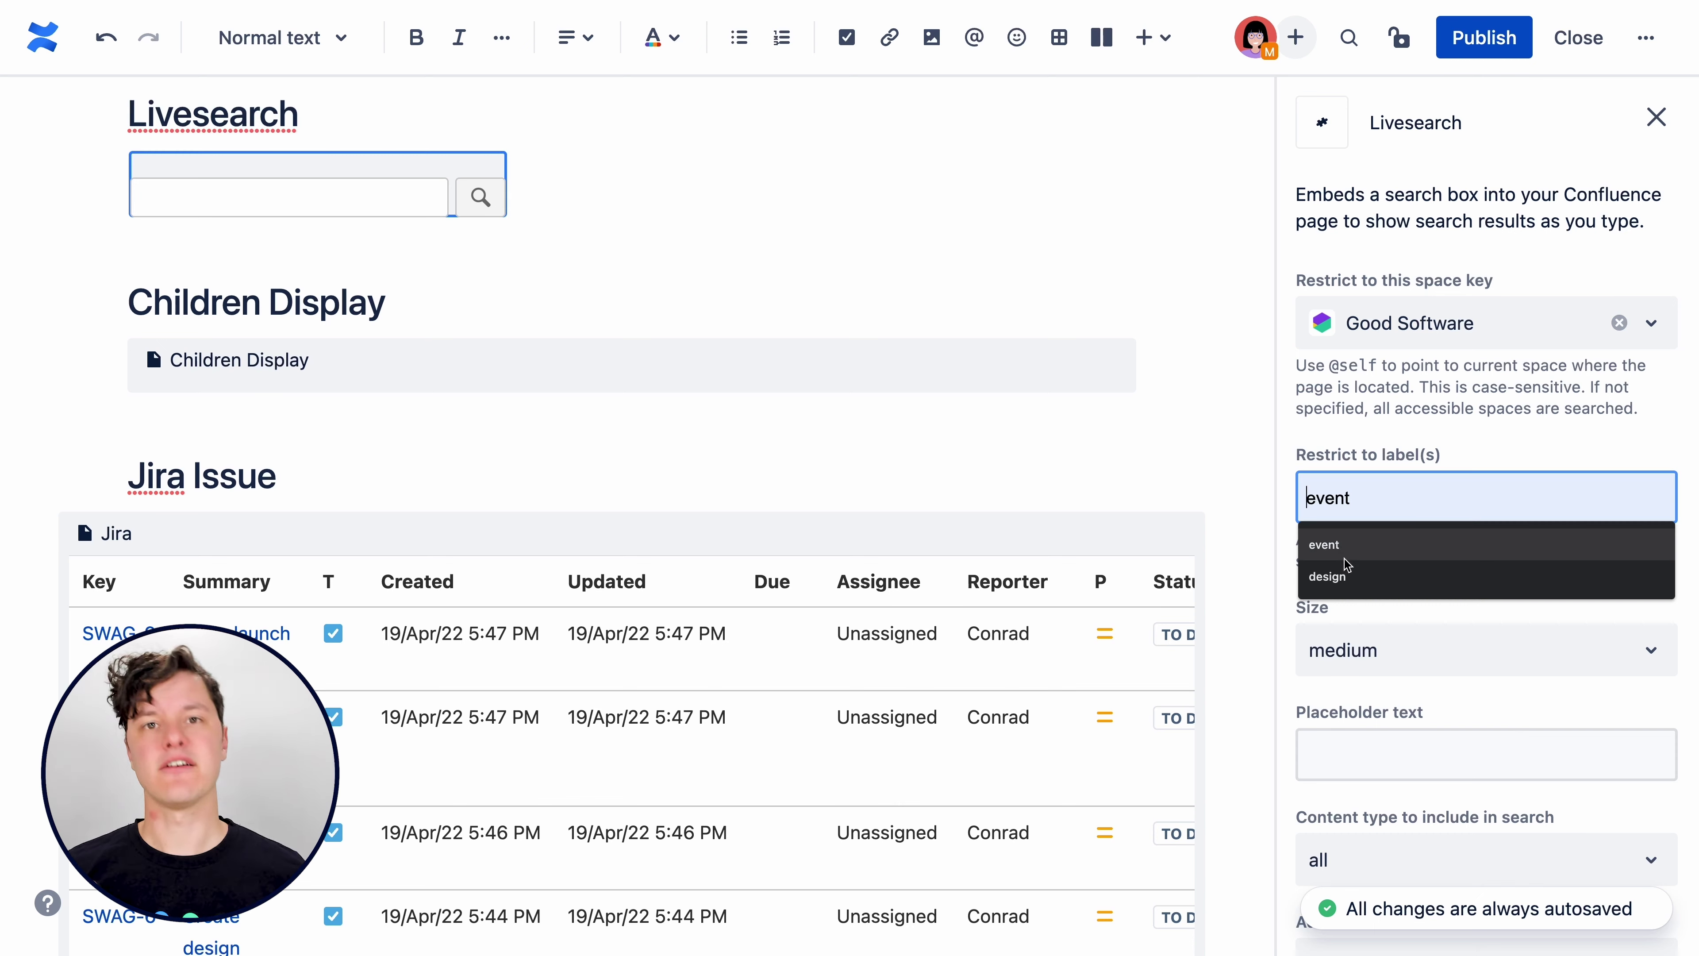
click(1331, 544)
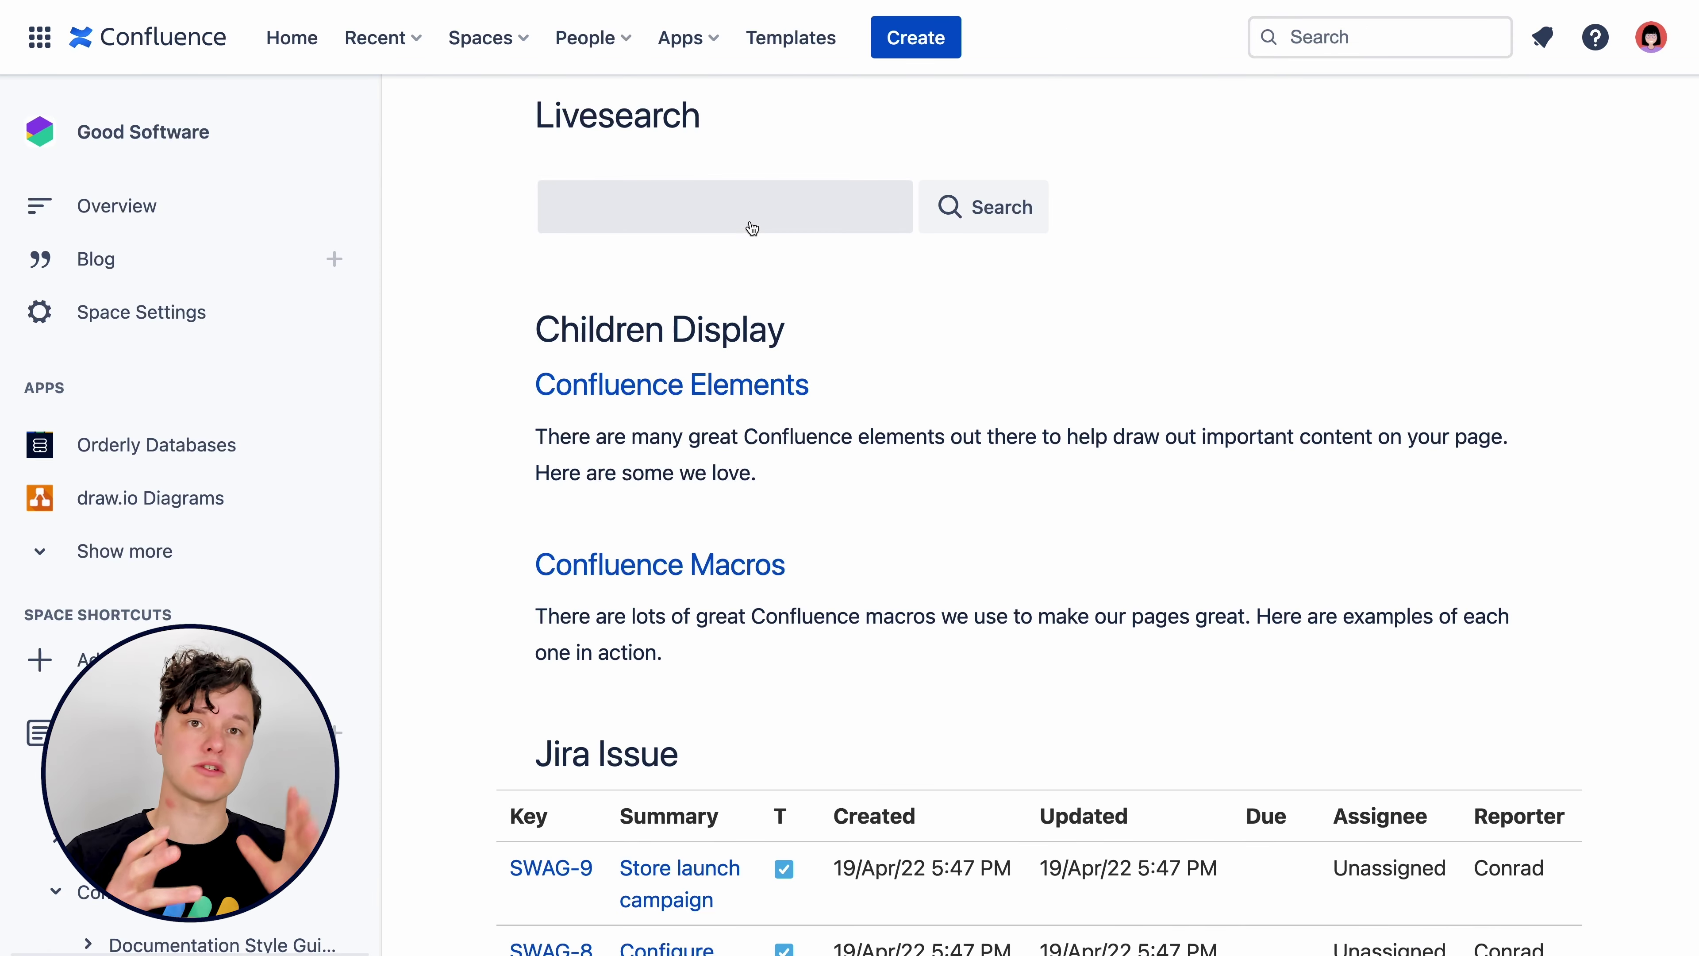
Try the published page's Livesearch box with the queries "5 s" and "the", and clear the box.
click(747, 215)
text(5 s)
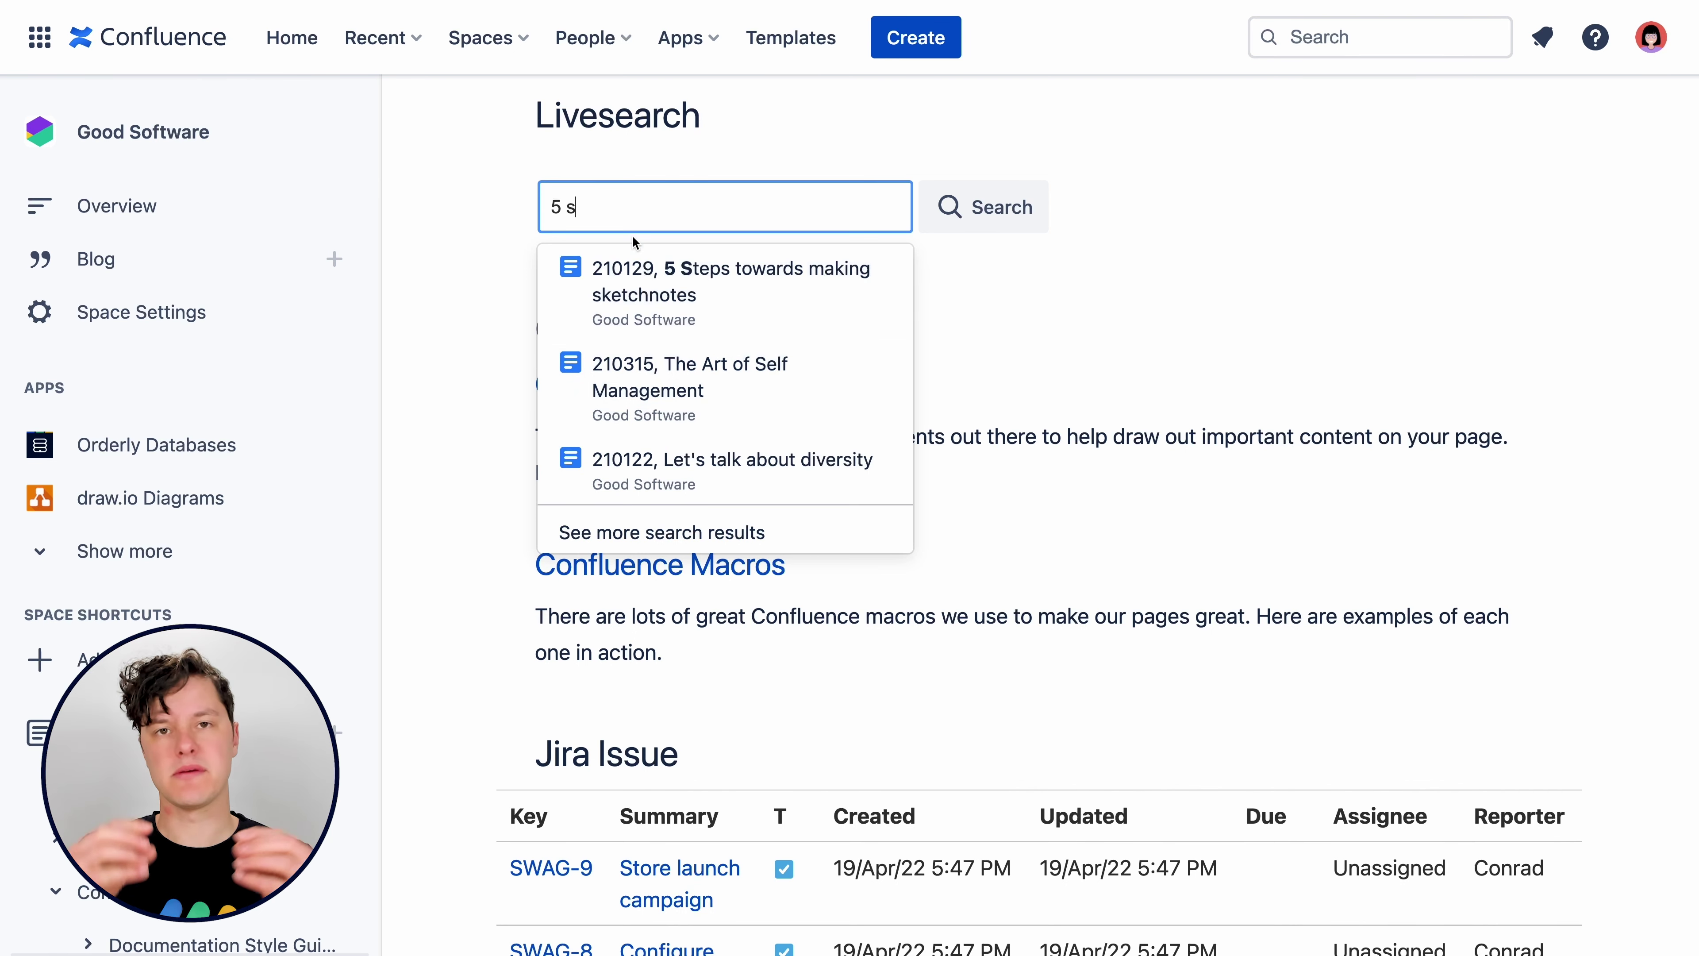
key(BackSpace)
key(BackSpace)
text(th)
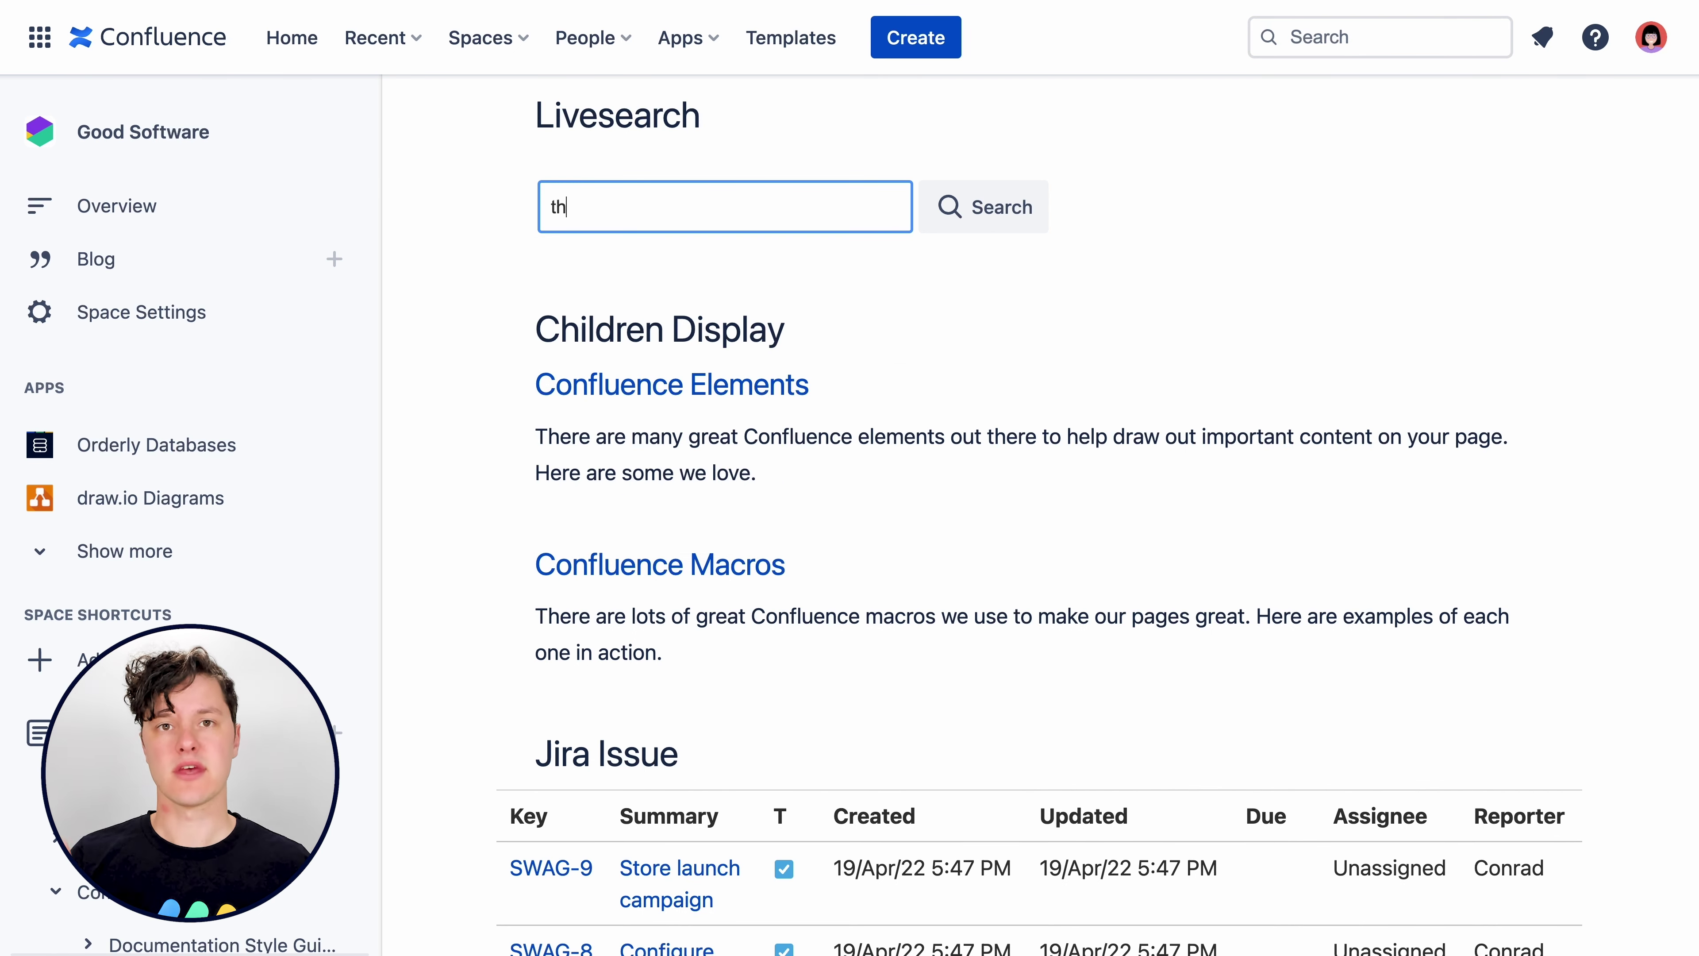
text(e)
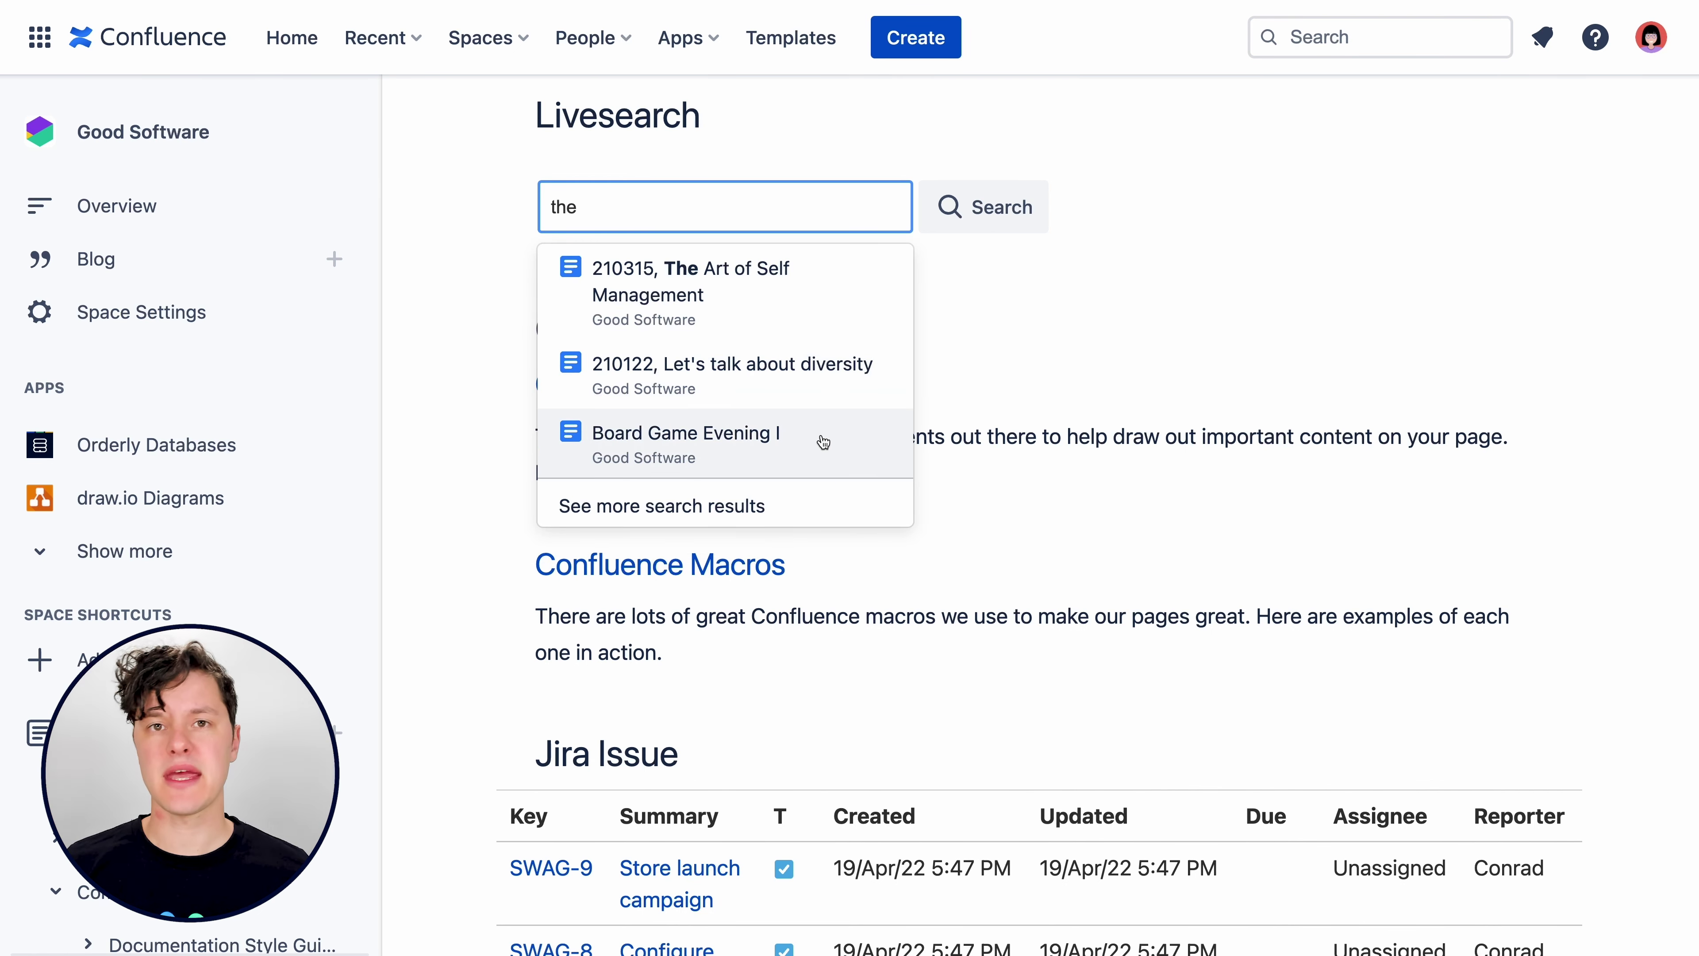
key(BackSpace)
key(BackSpace)
key(BackSpace)
key(BackSpace)
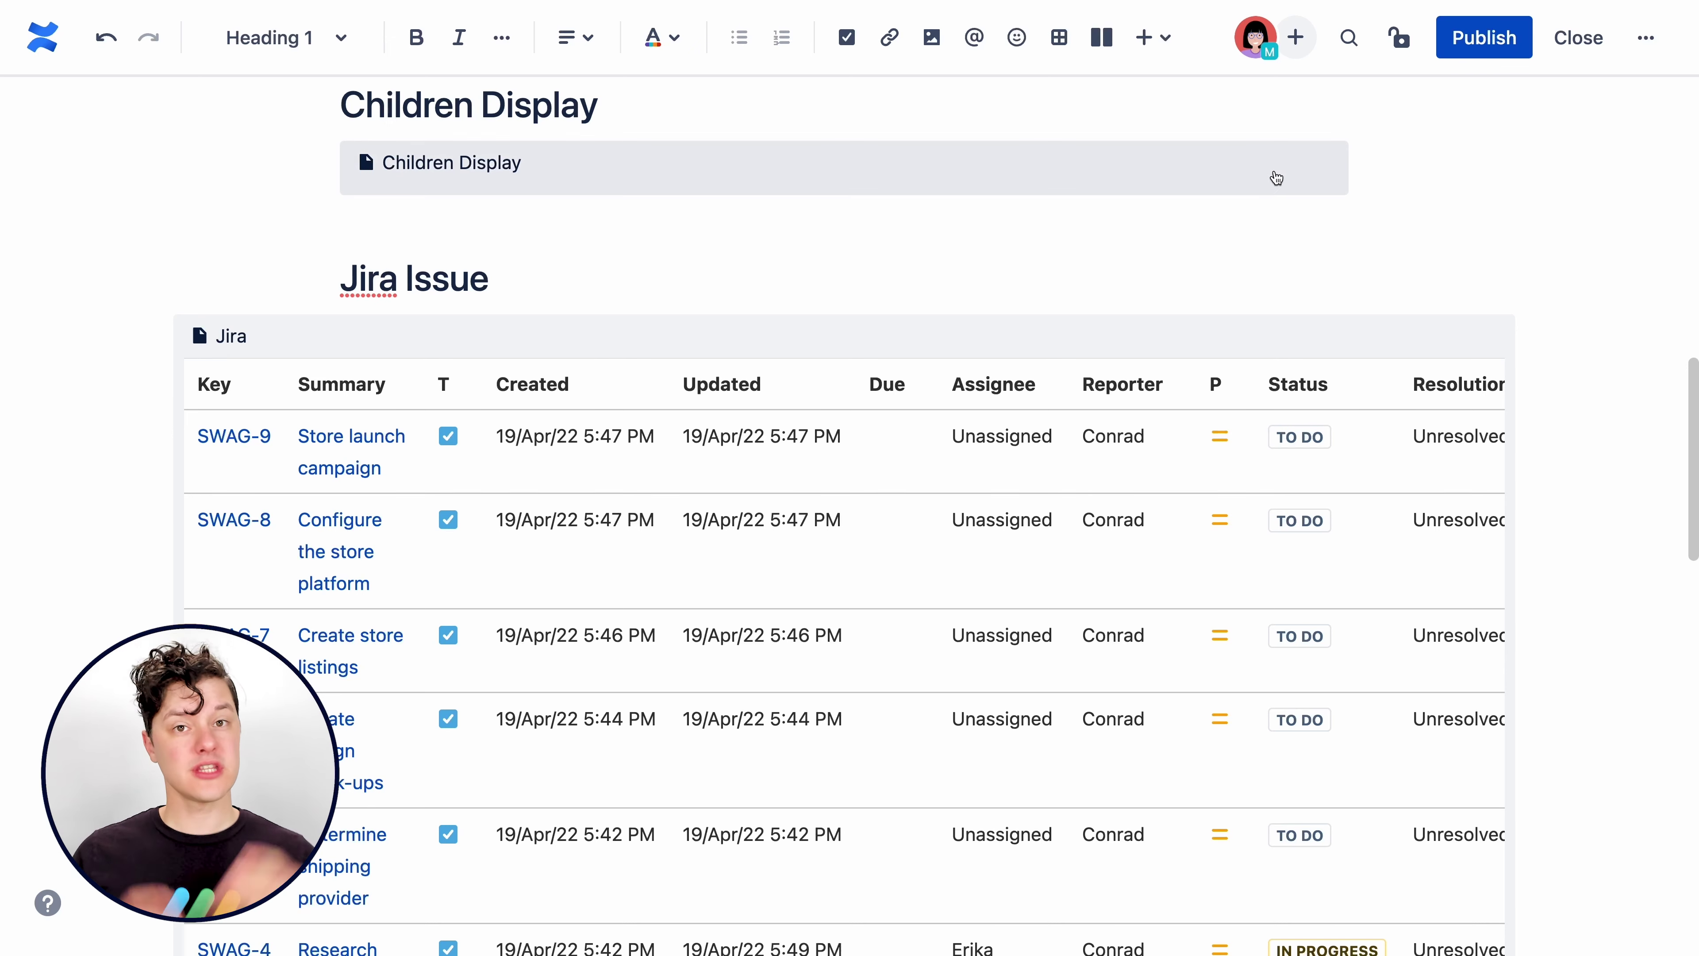
Configure the Children Display macro with parent page How We Use Confluence, 10 children and heading style h2.
click(1270, 175)
click(755, 237)
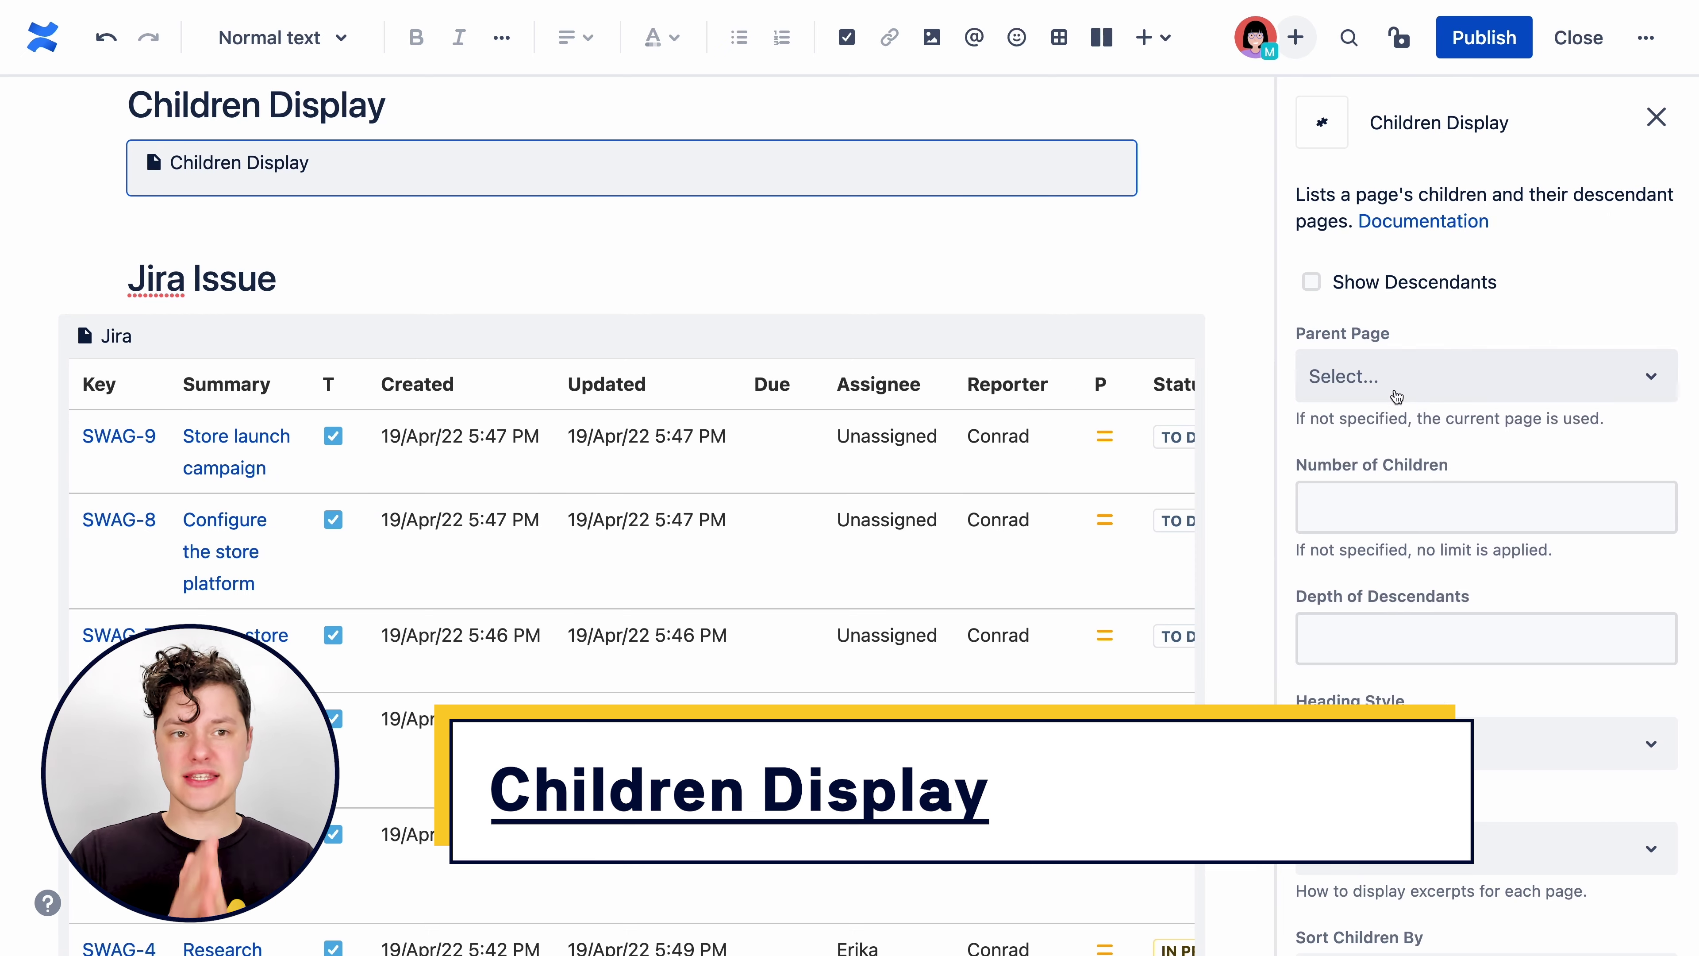
click(1392, 381)
click(1458, 653)
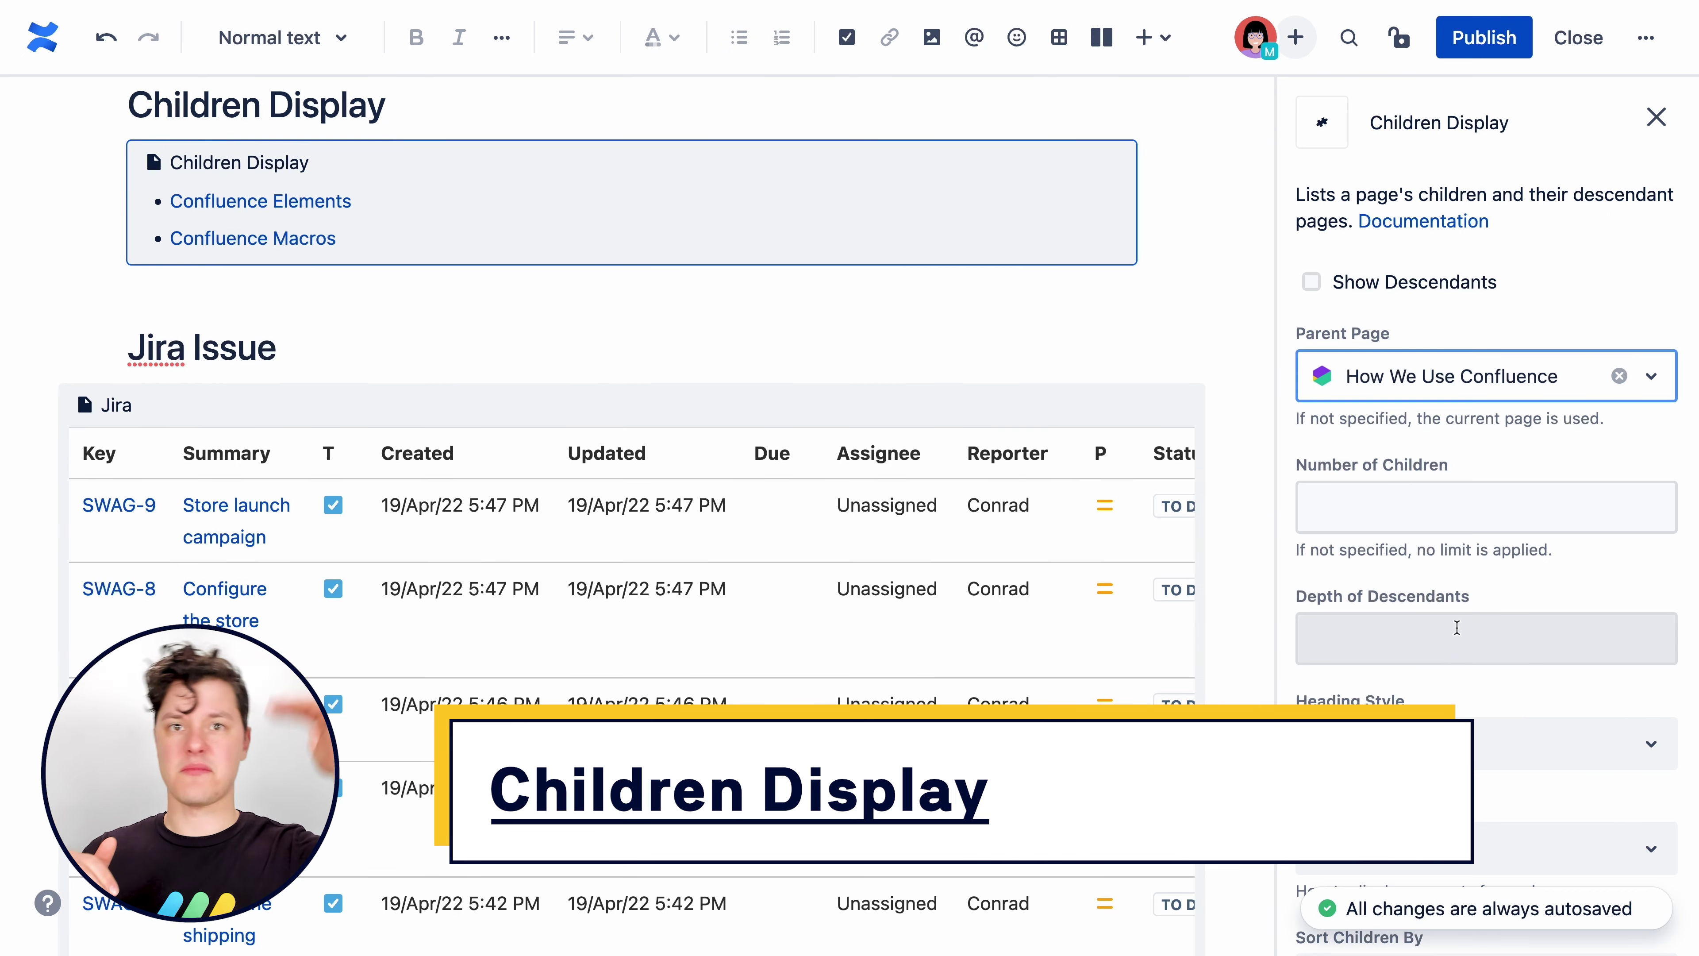
click(1426, 503)
text(10)
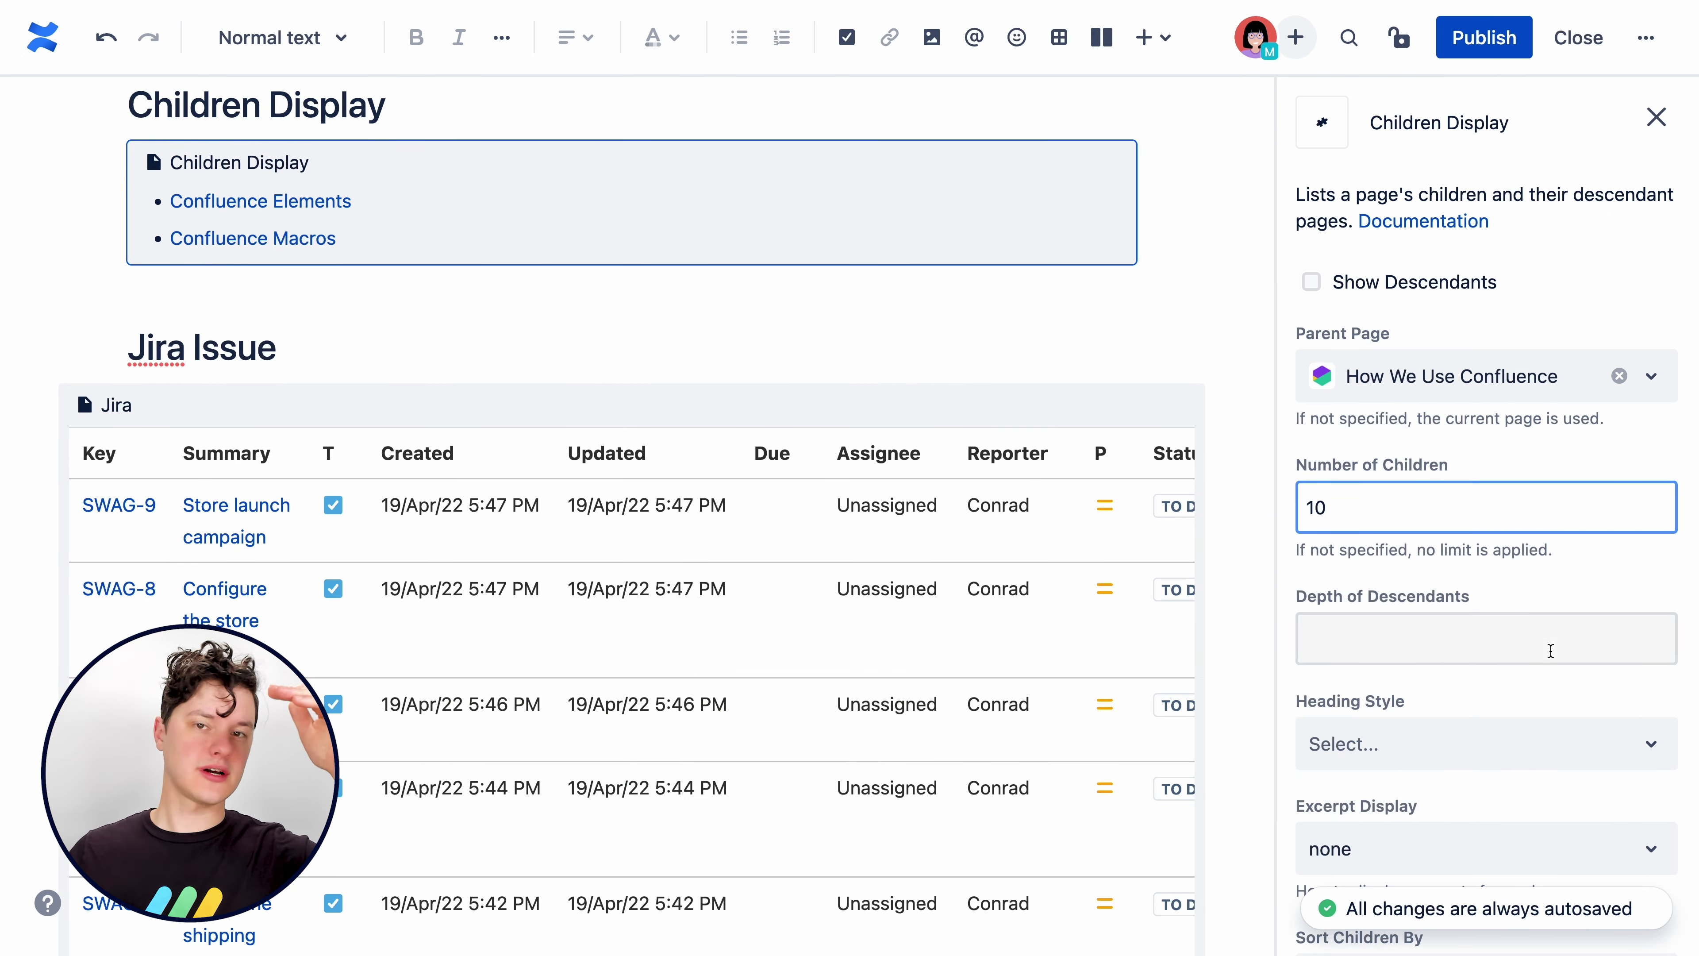
click(1479, 743)
click(1398, 511)
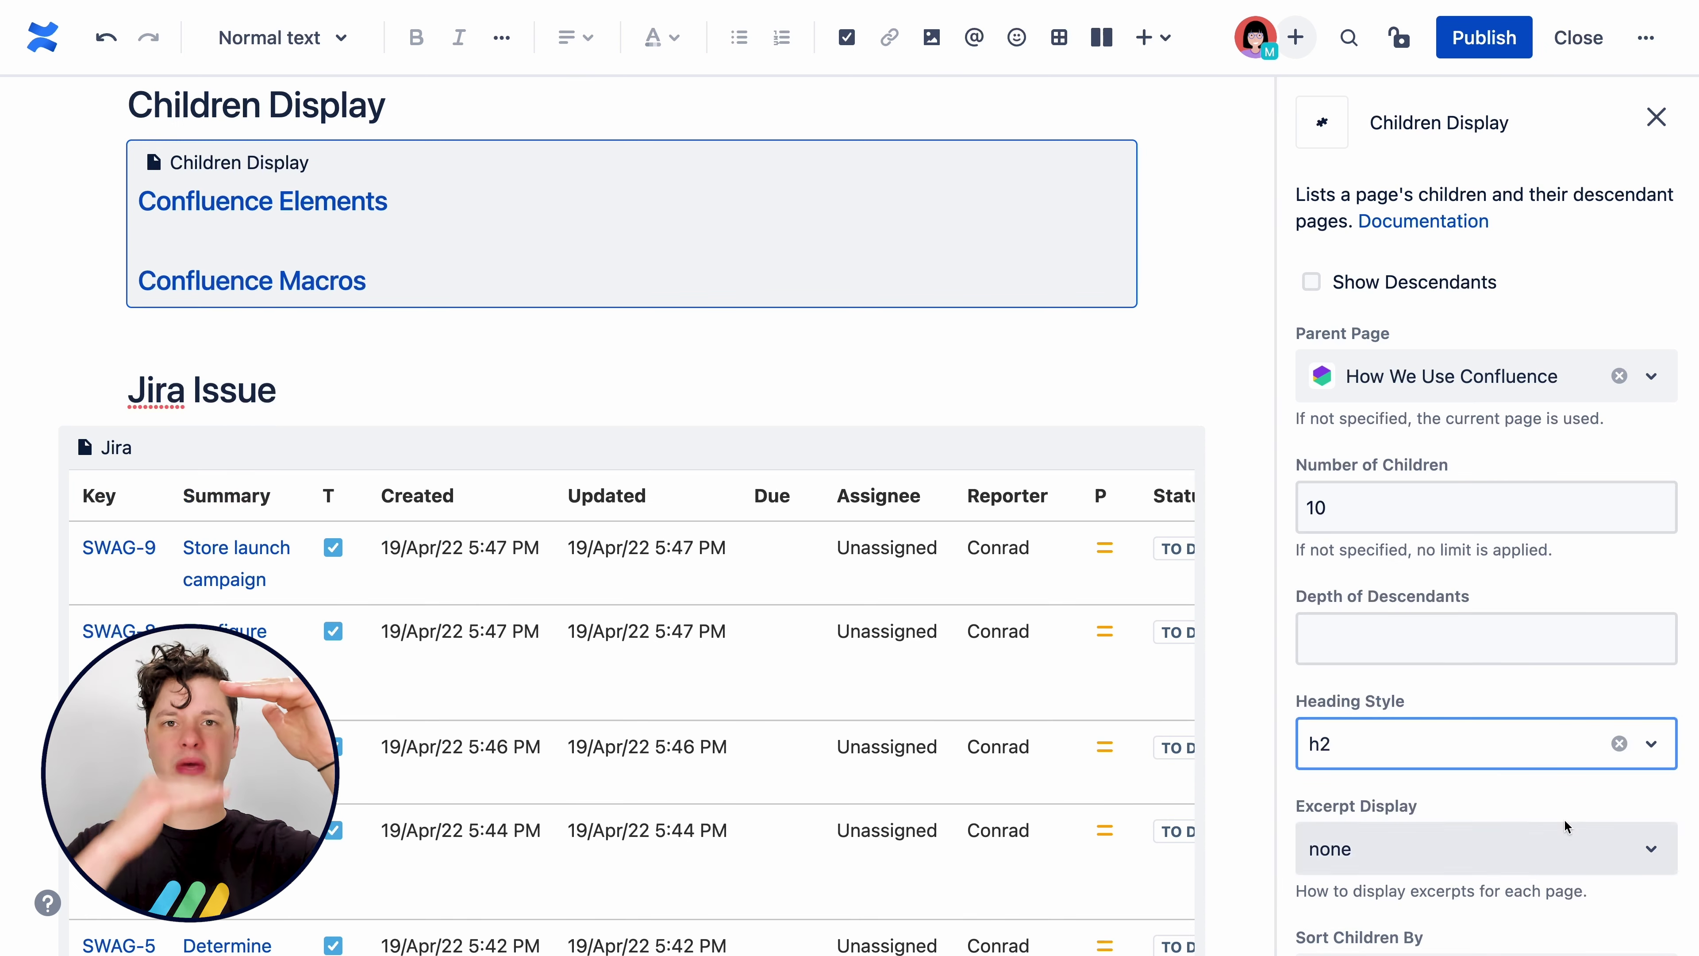
Set the Children Display macro's excerpt display to simple and close its settings.
click(1566, 849)
click(1413, 737)
scroll(1413, 745, down, 3)
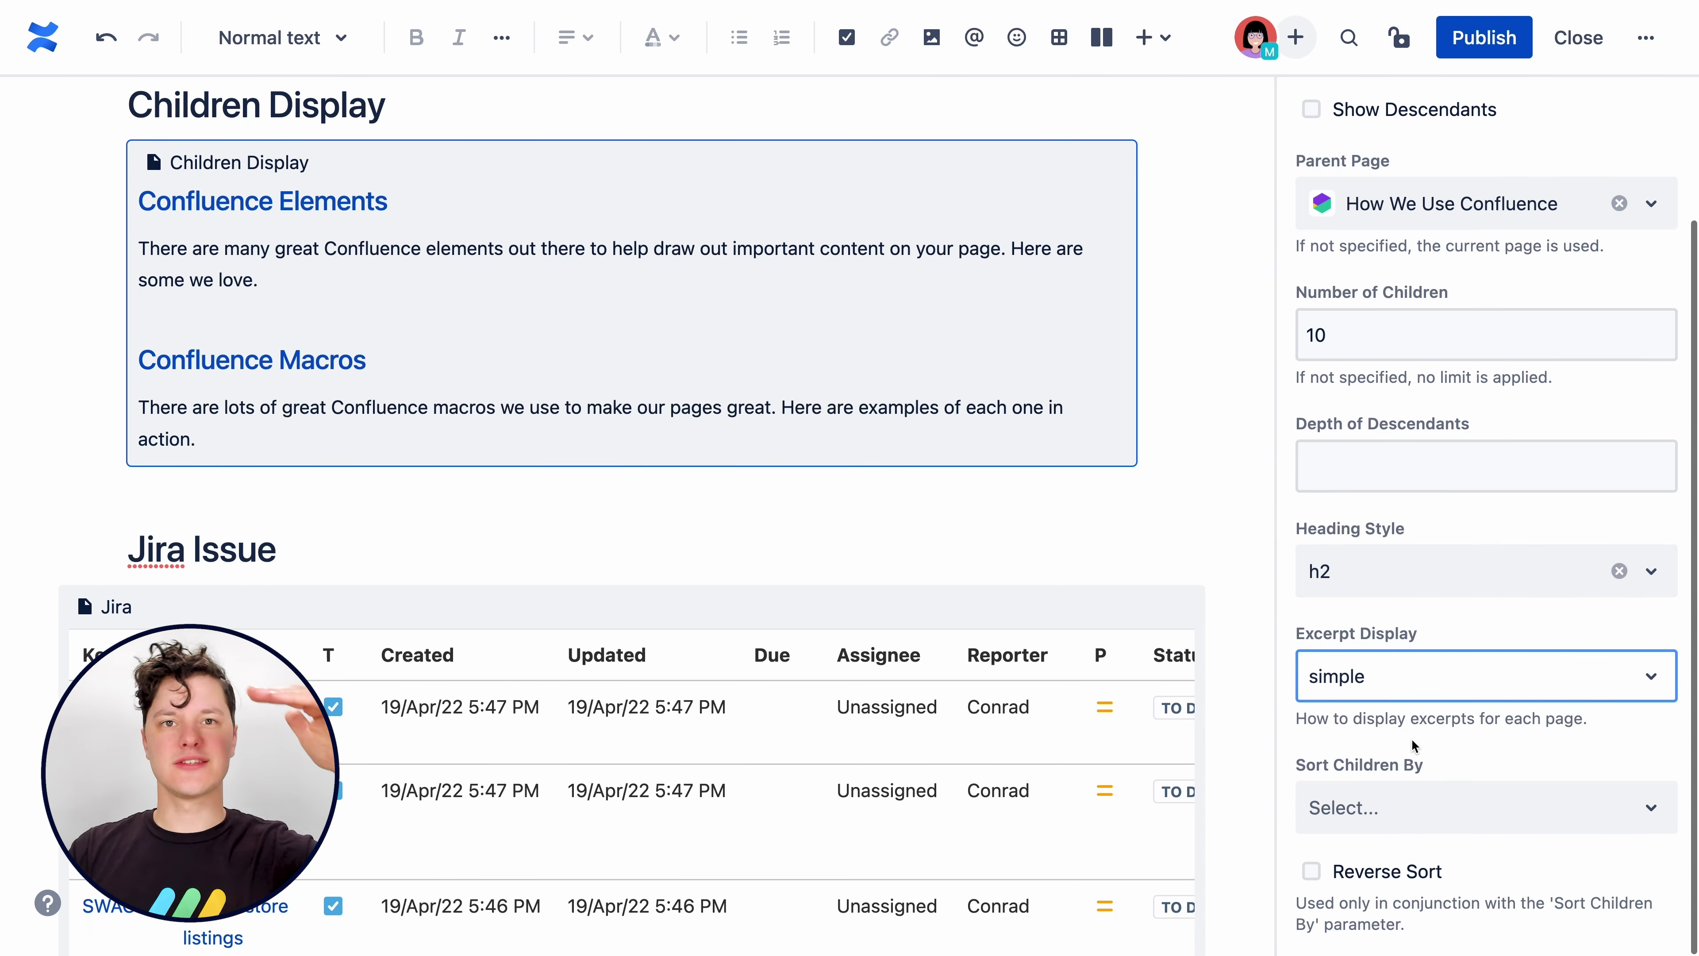
scroll(1647, 143, up, 3)
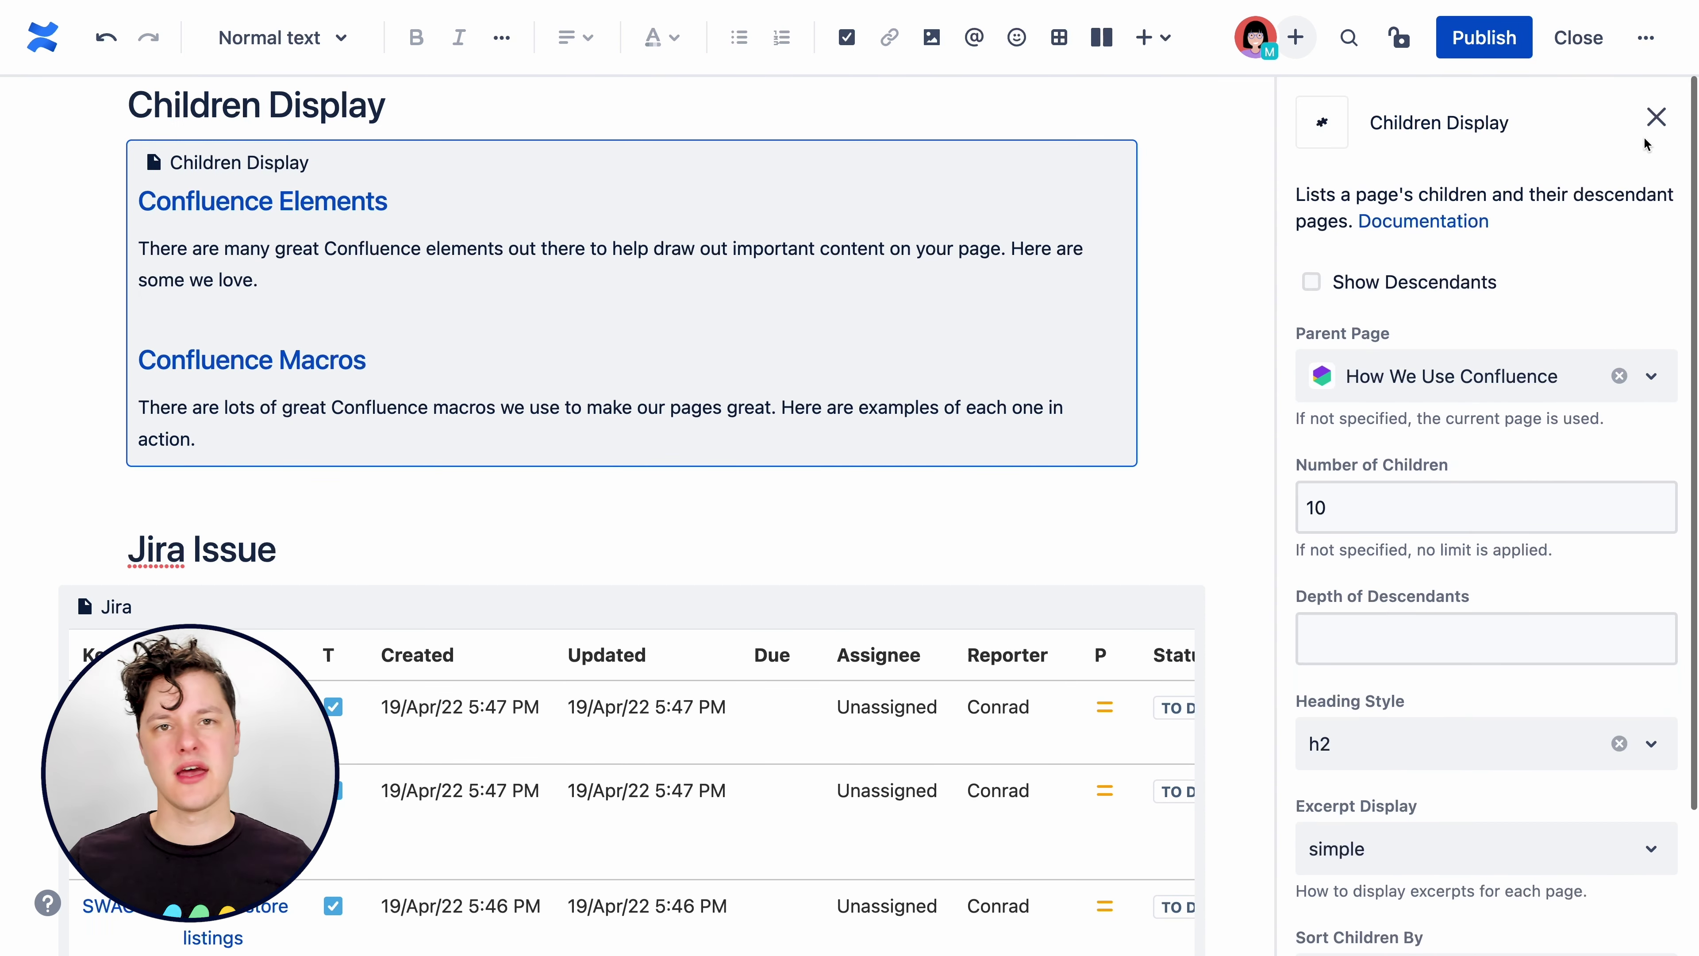
click(1654, 115)
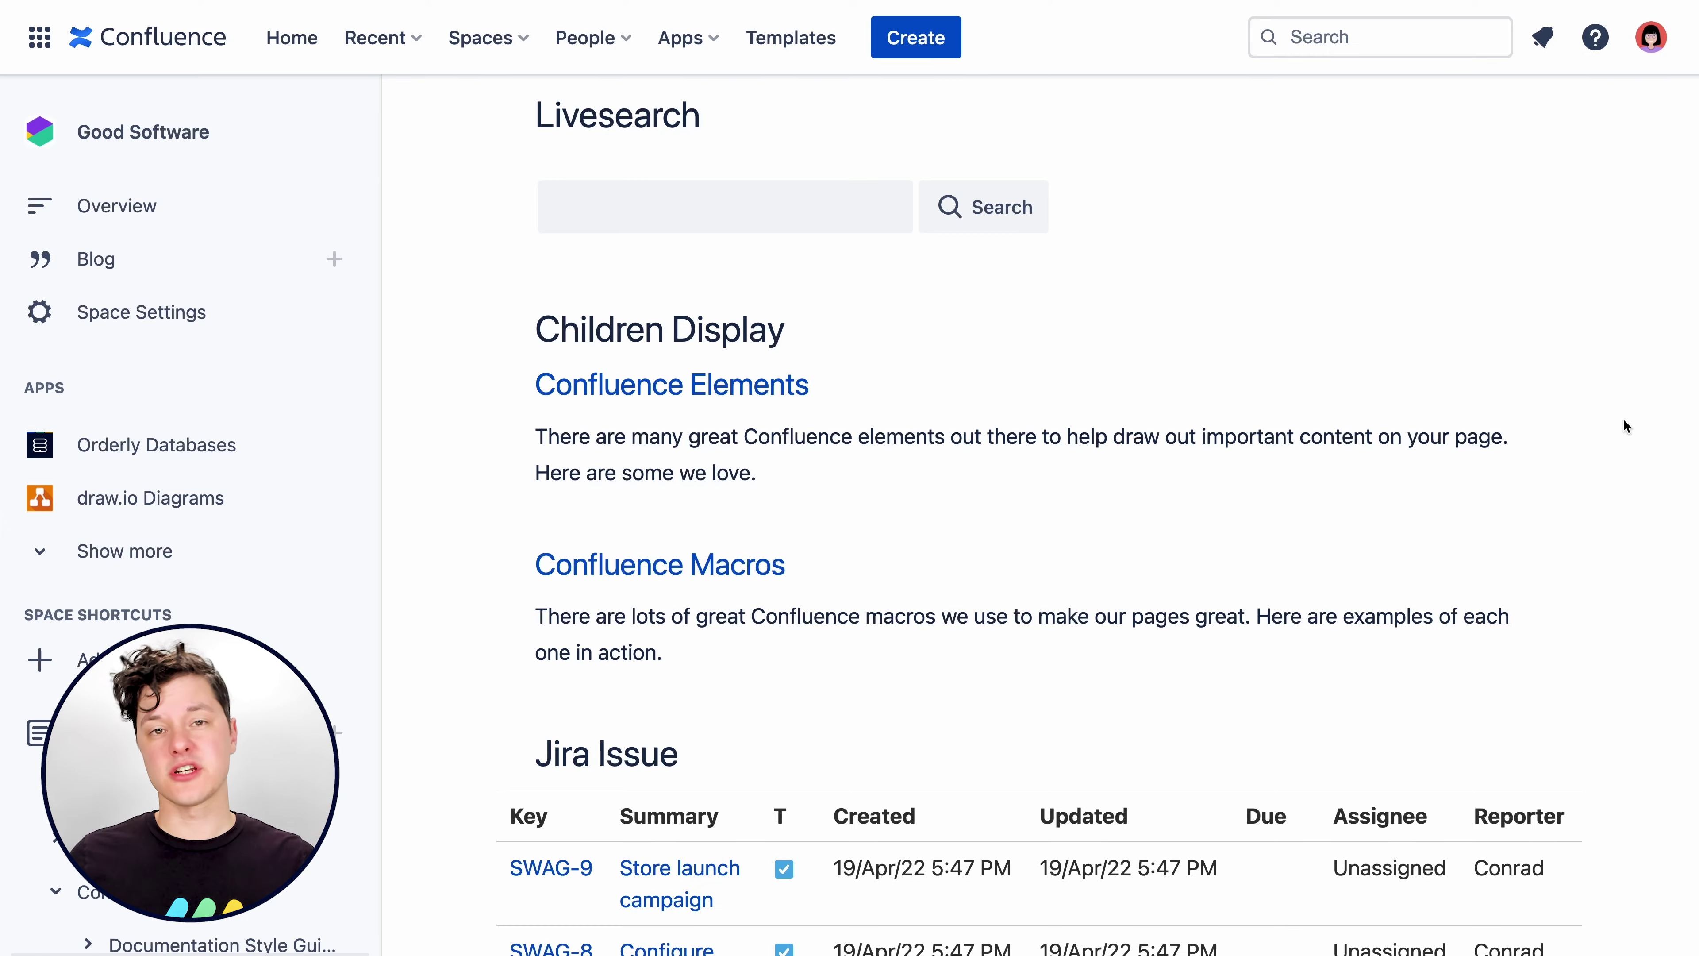
Reopen the page for editing, remove the Resolution column from the Jira macro's table, and append "and" to its search query.
scroll(1623, 427, down, 3)
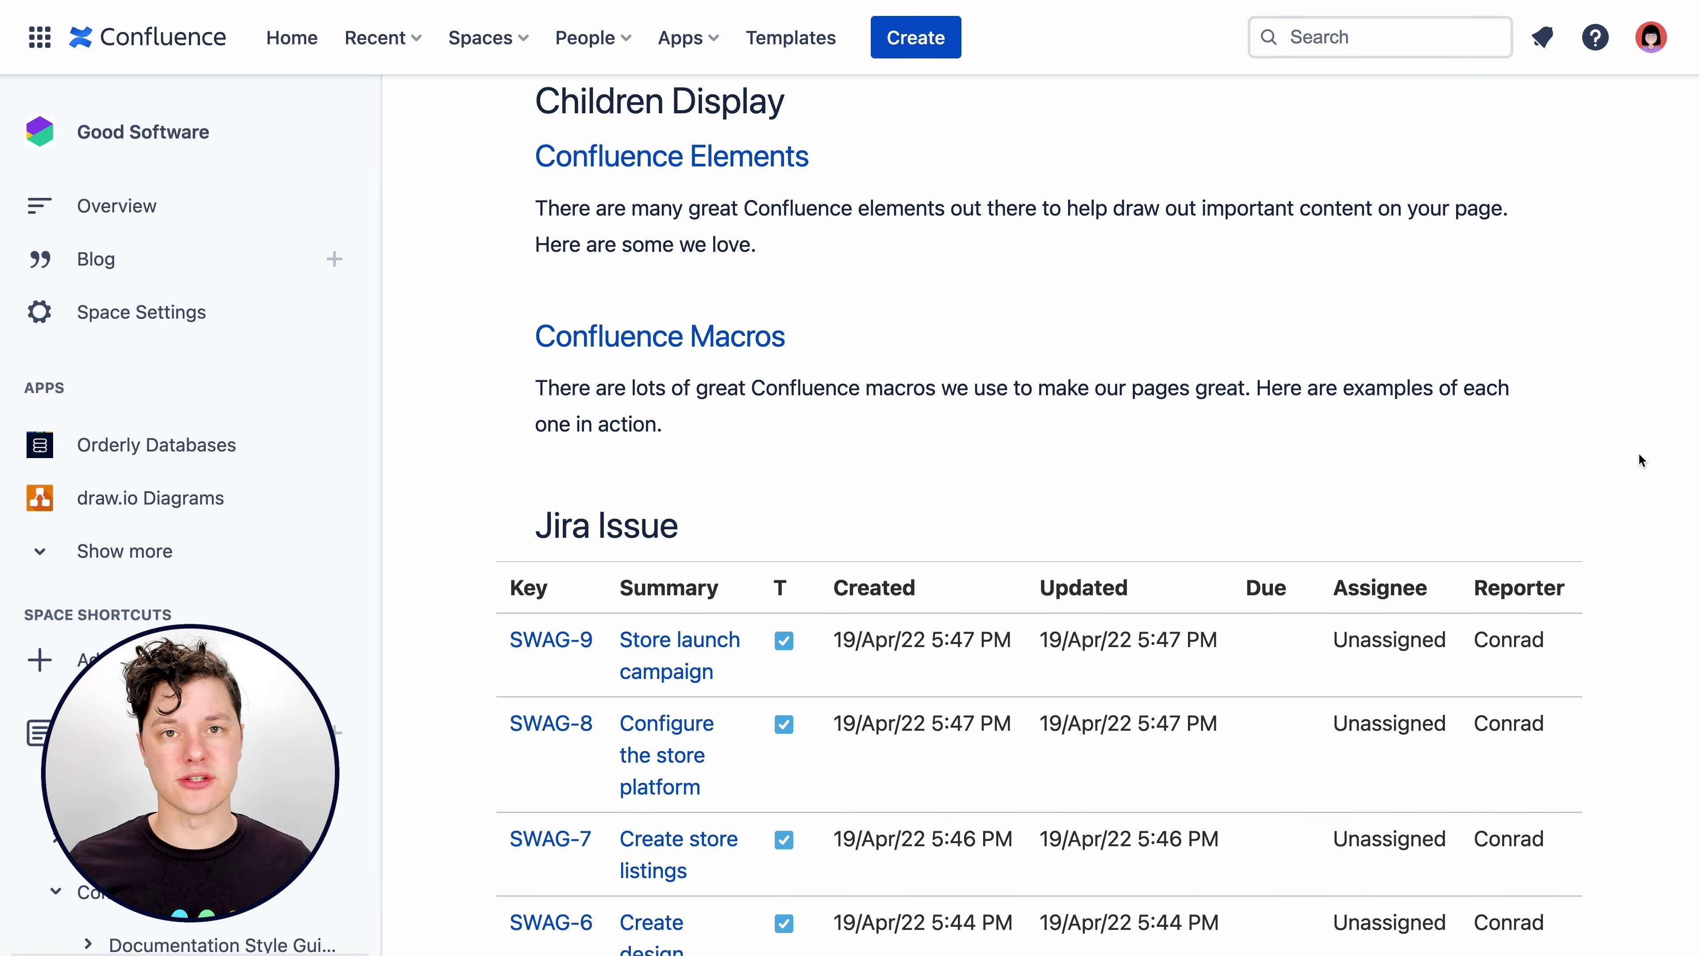
key(e)
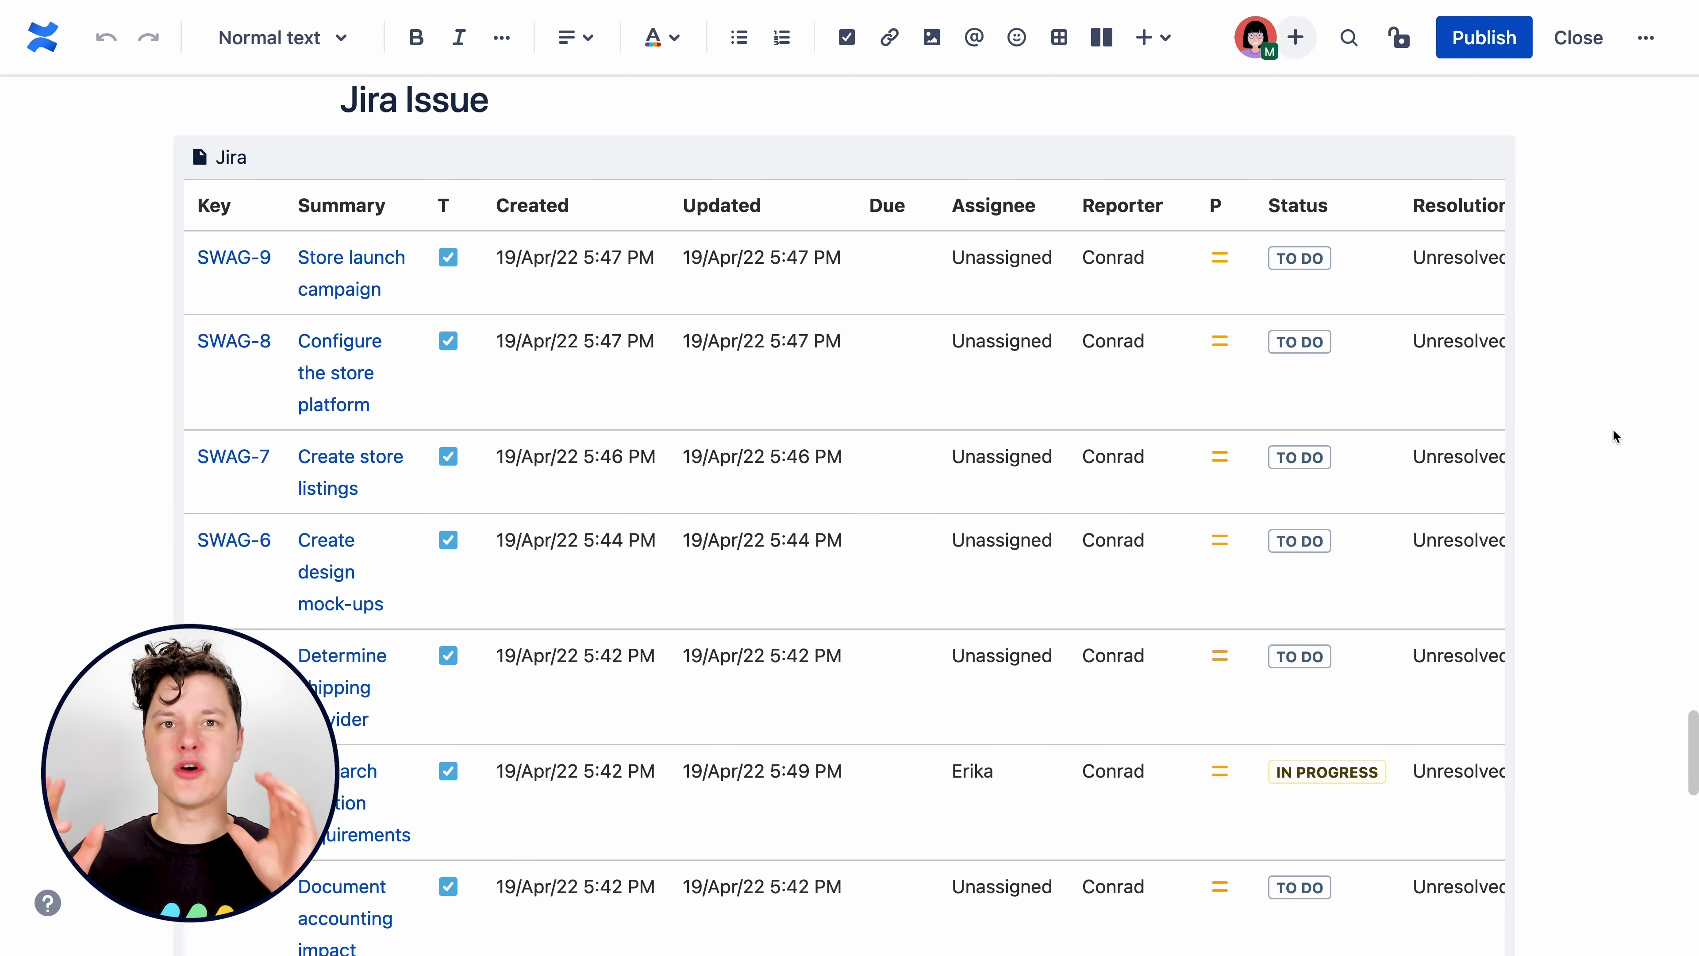
click(871, 161)
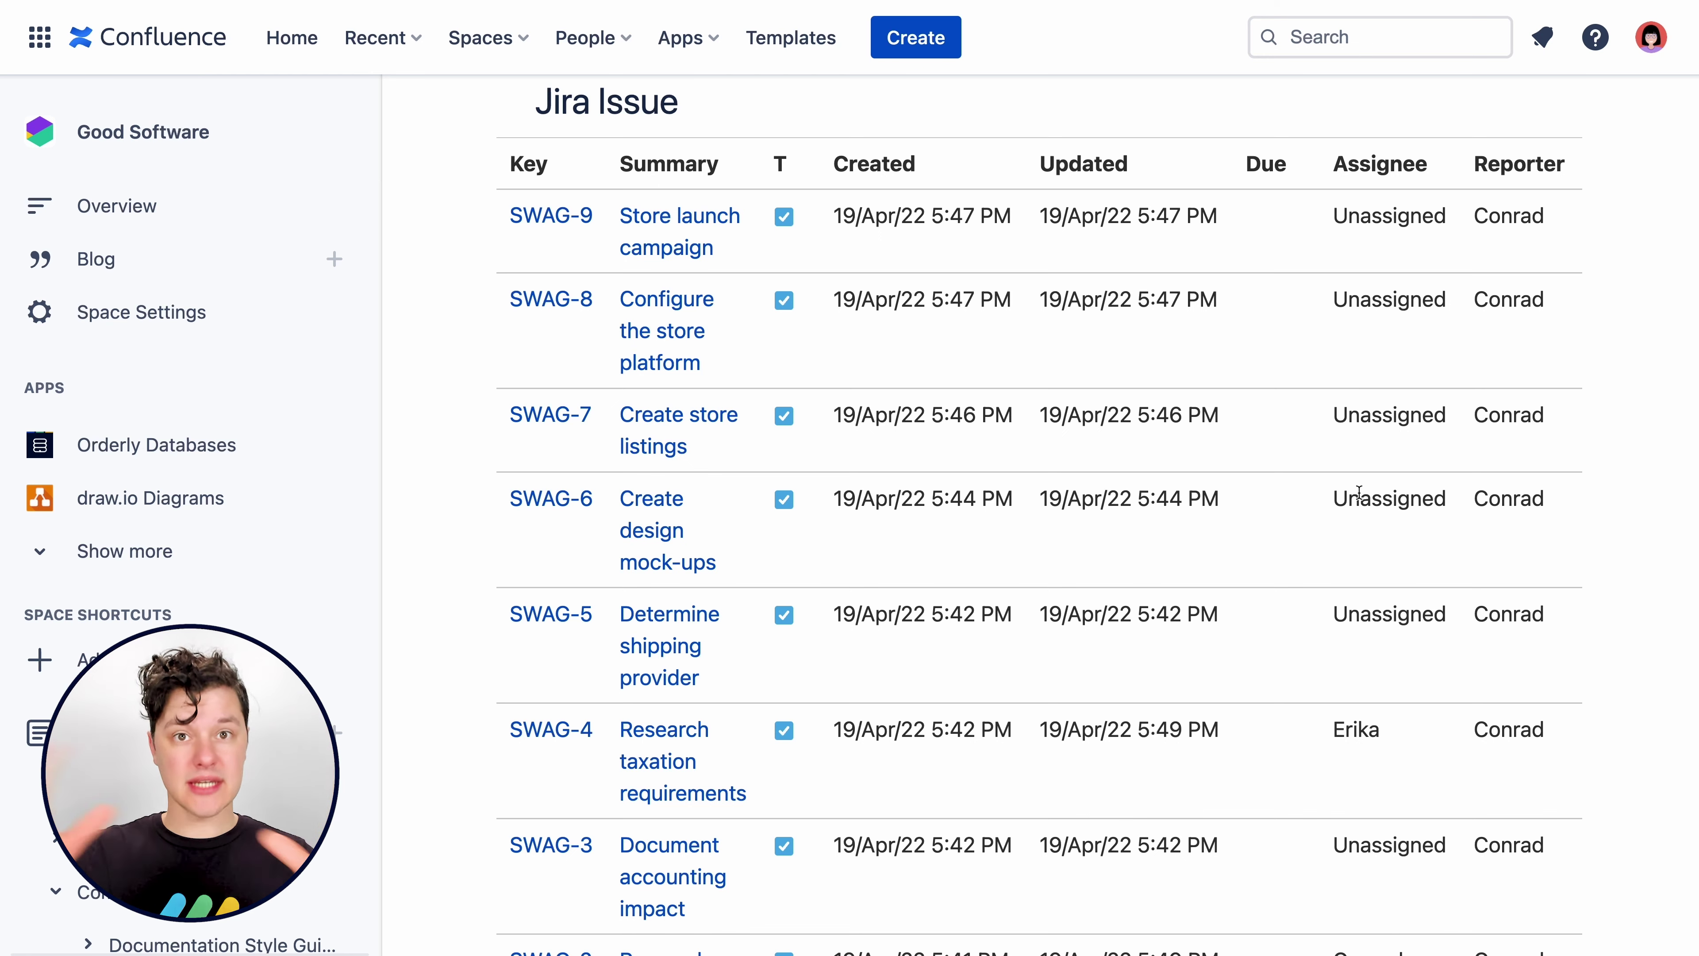
scroll(1627, 550, down, 4)
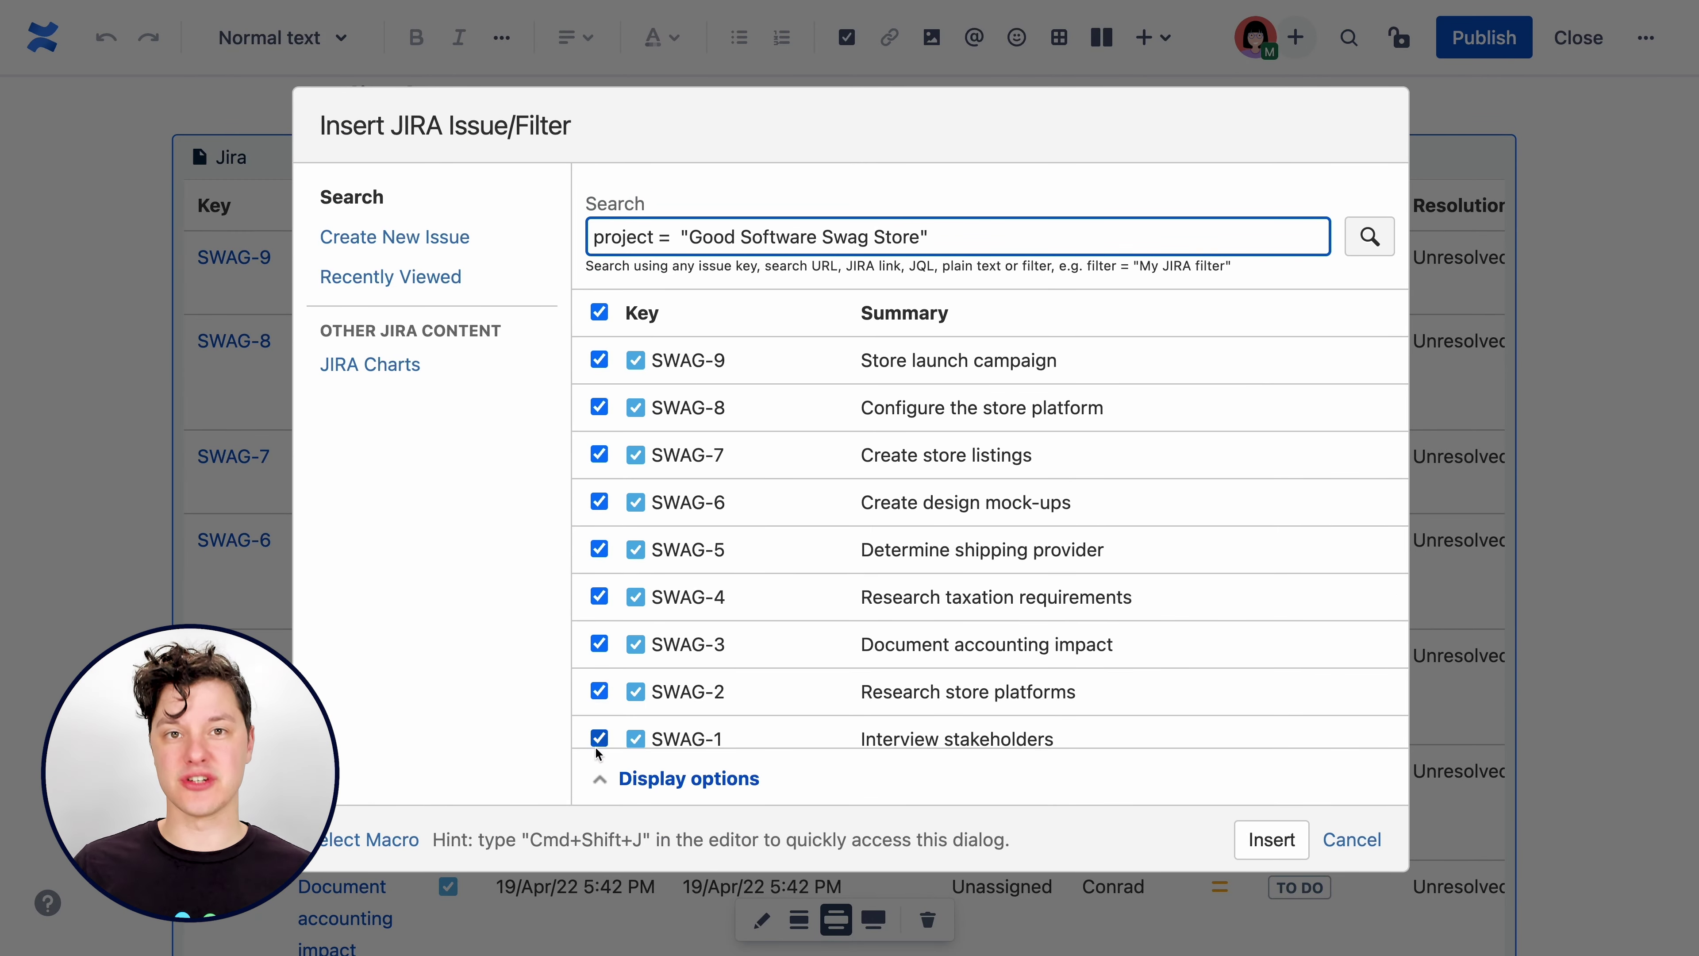
click(599, 779)
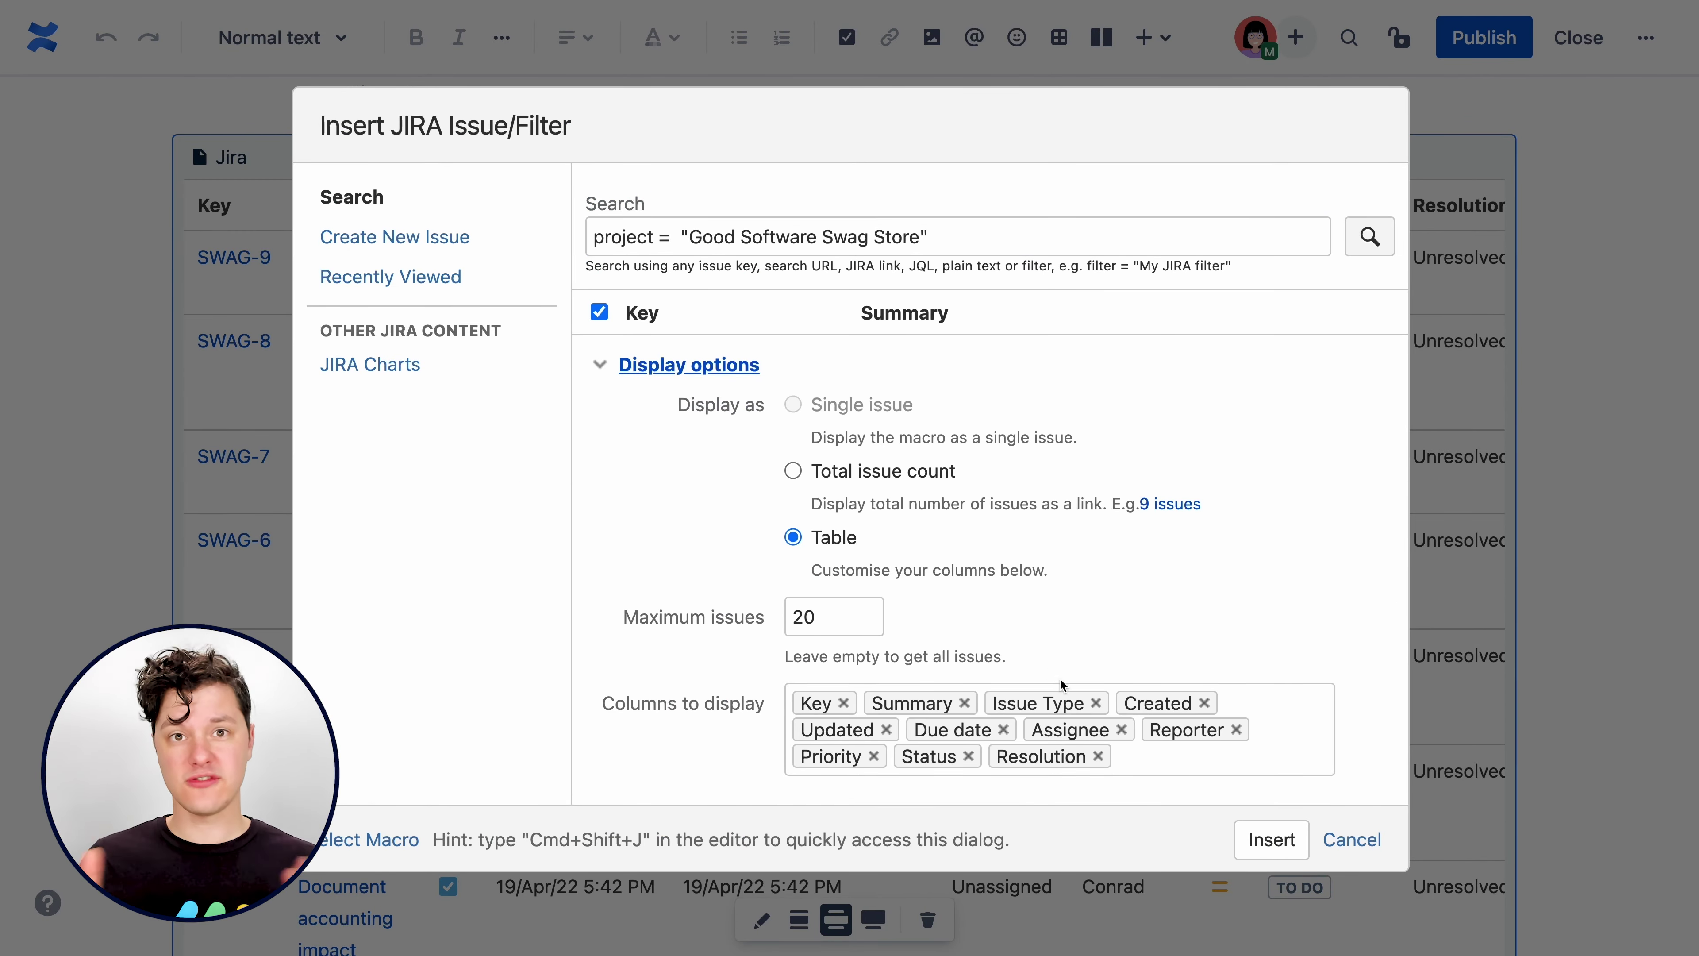
click(1098, 757)
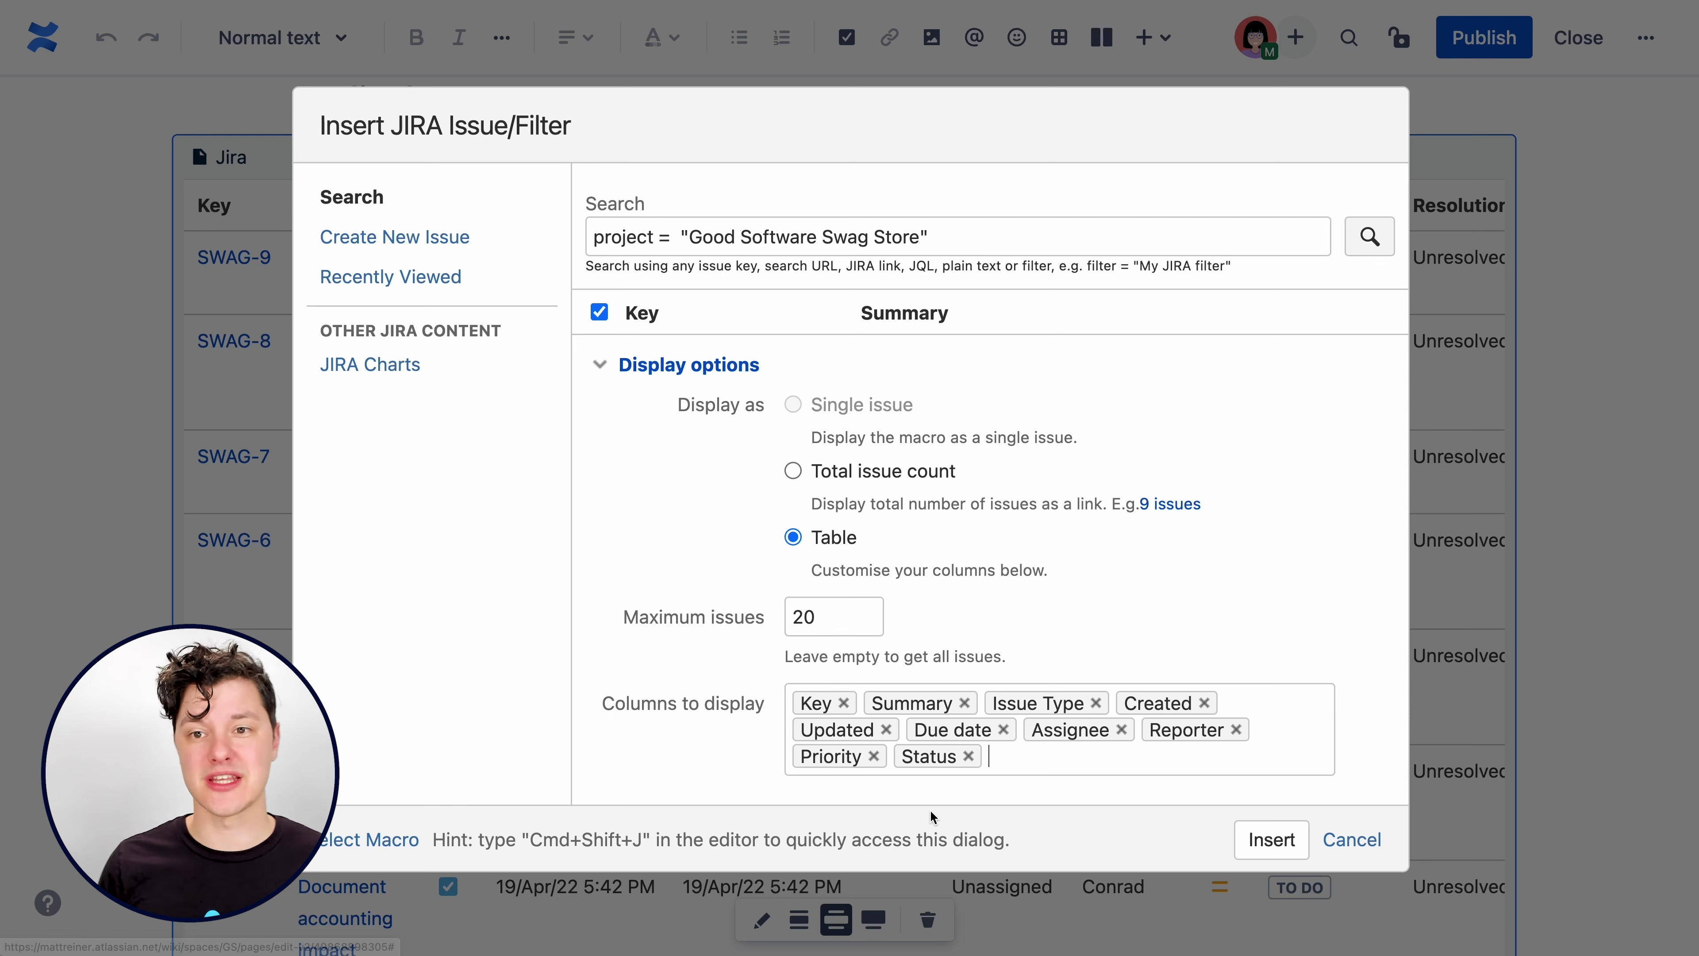
text(and)
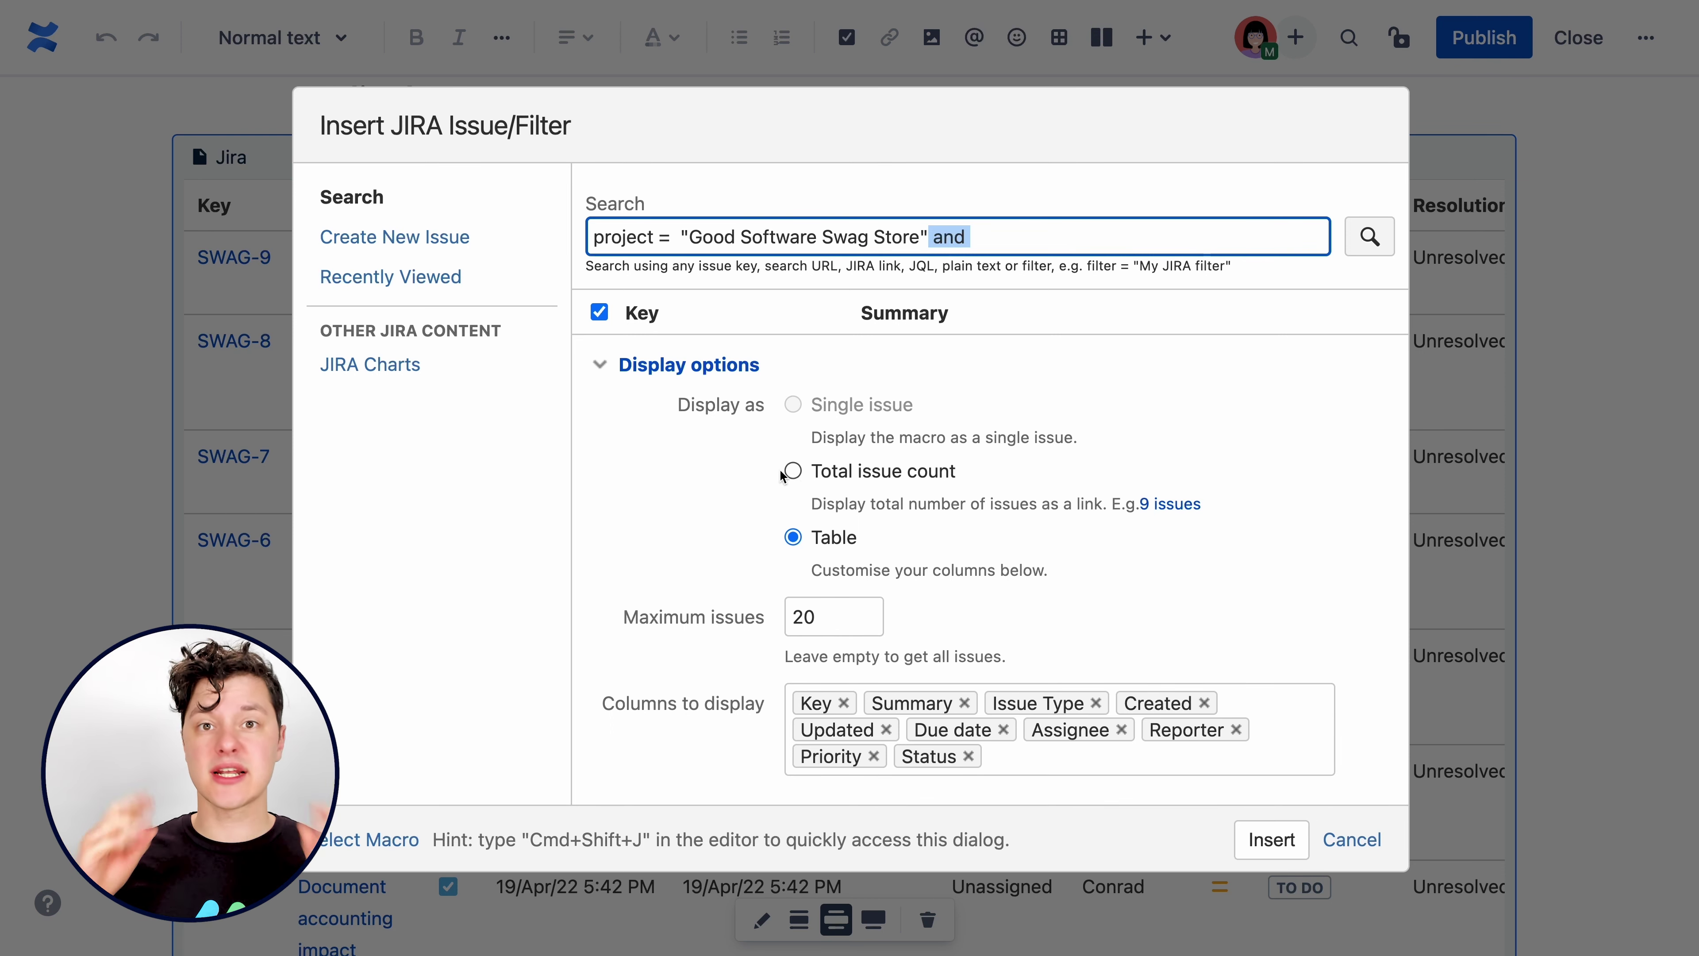
click(599, 367)
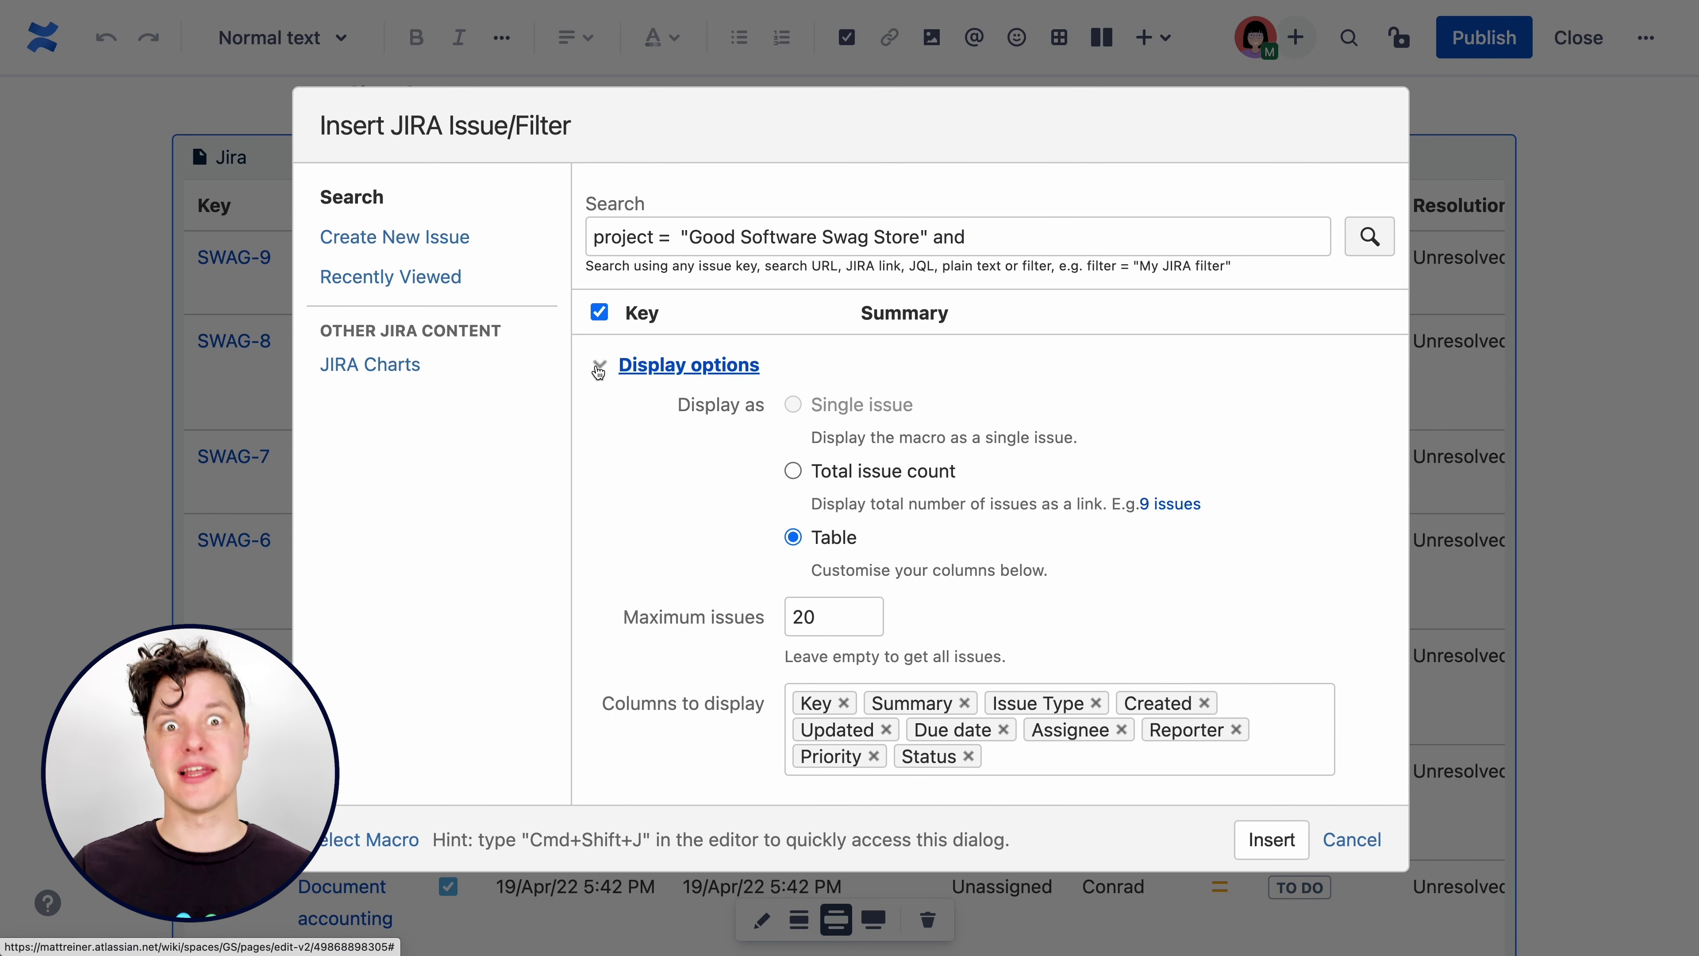
Start creating a new Jira issue from the Jira macro, with Good Software Swag Store as its project.
click(441, 244)
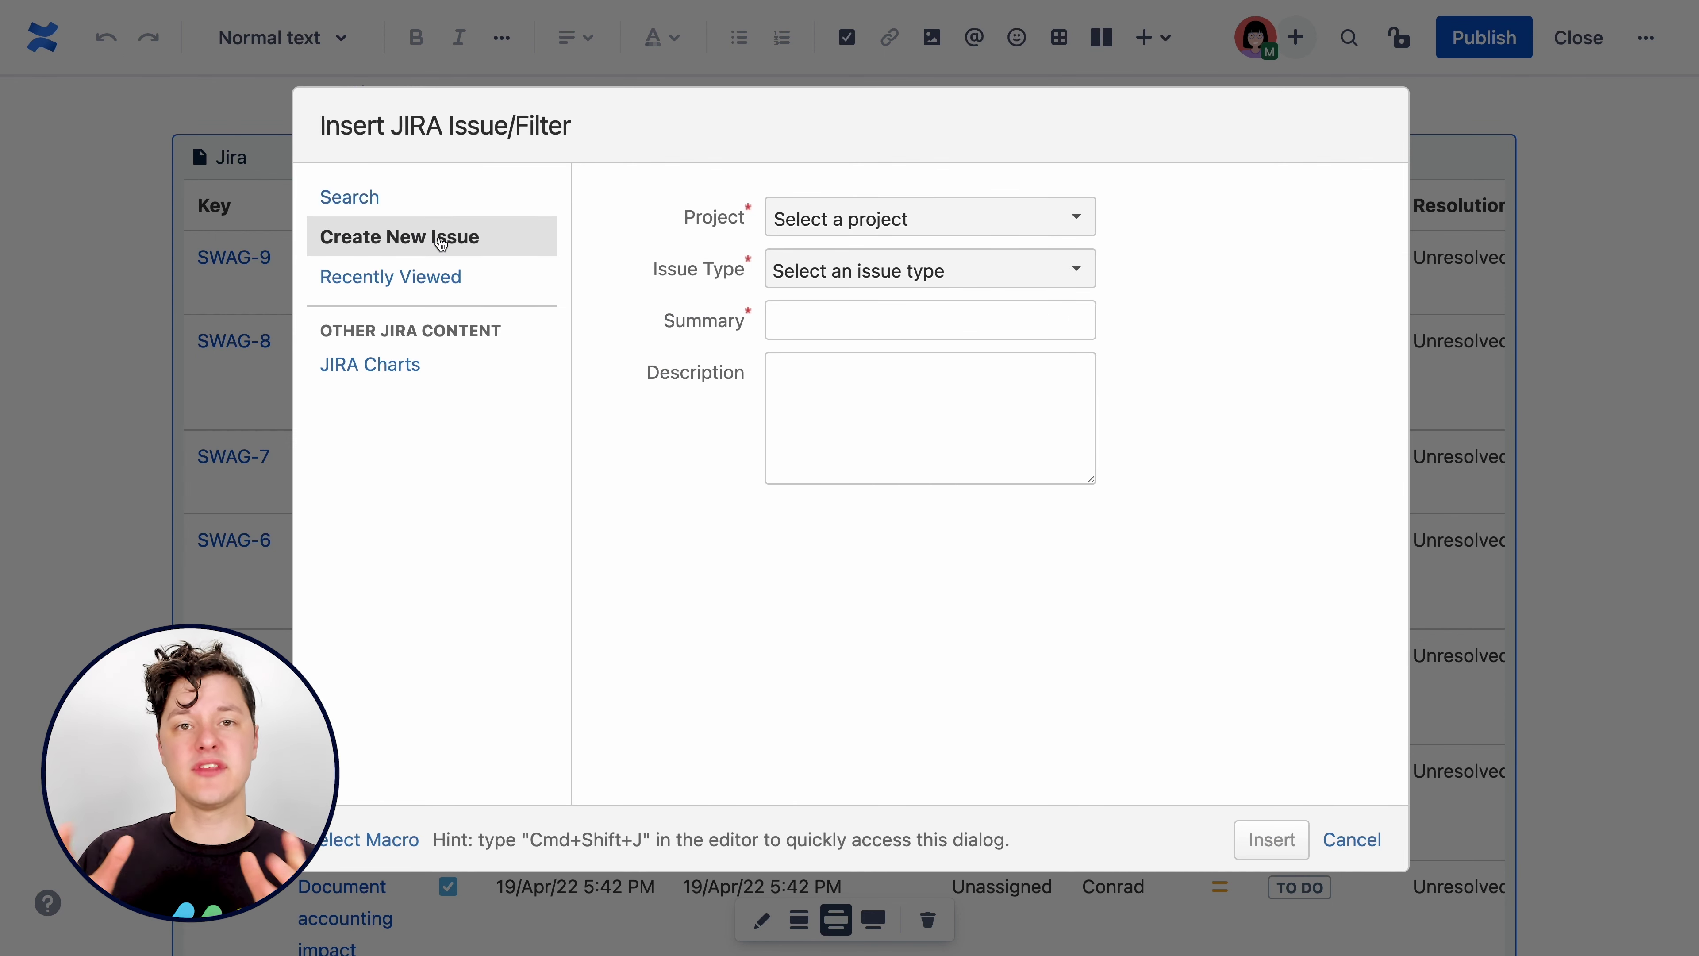
click(904, 218)
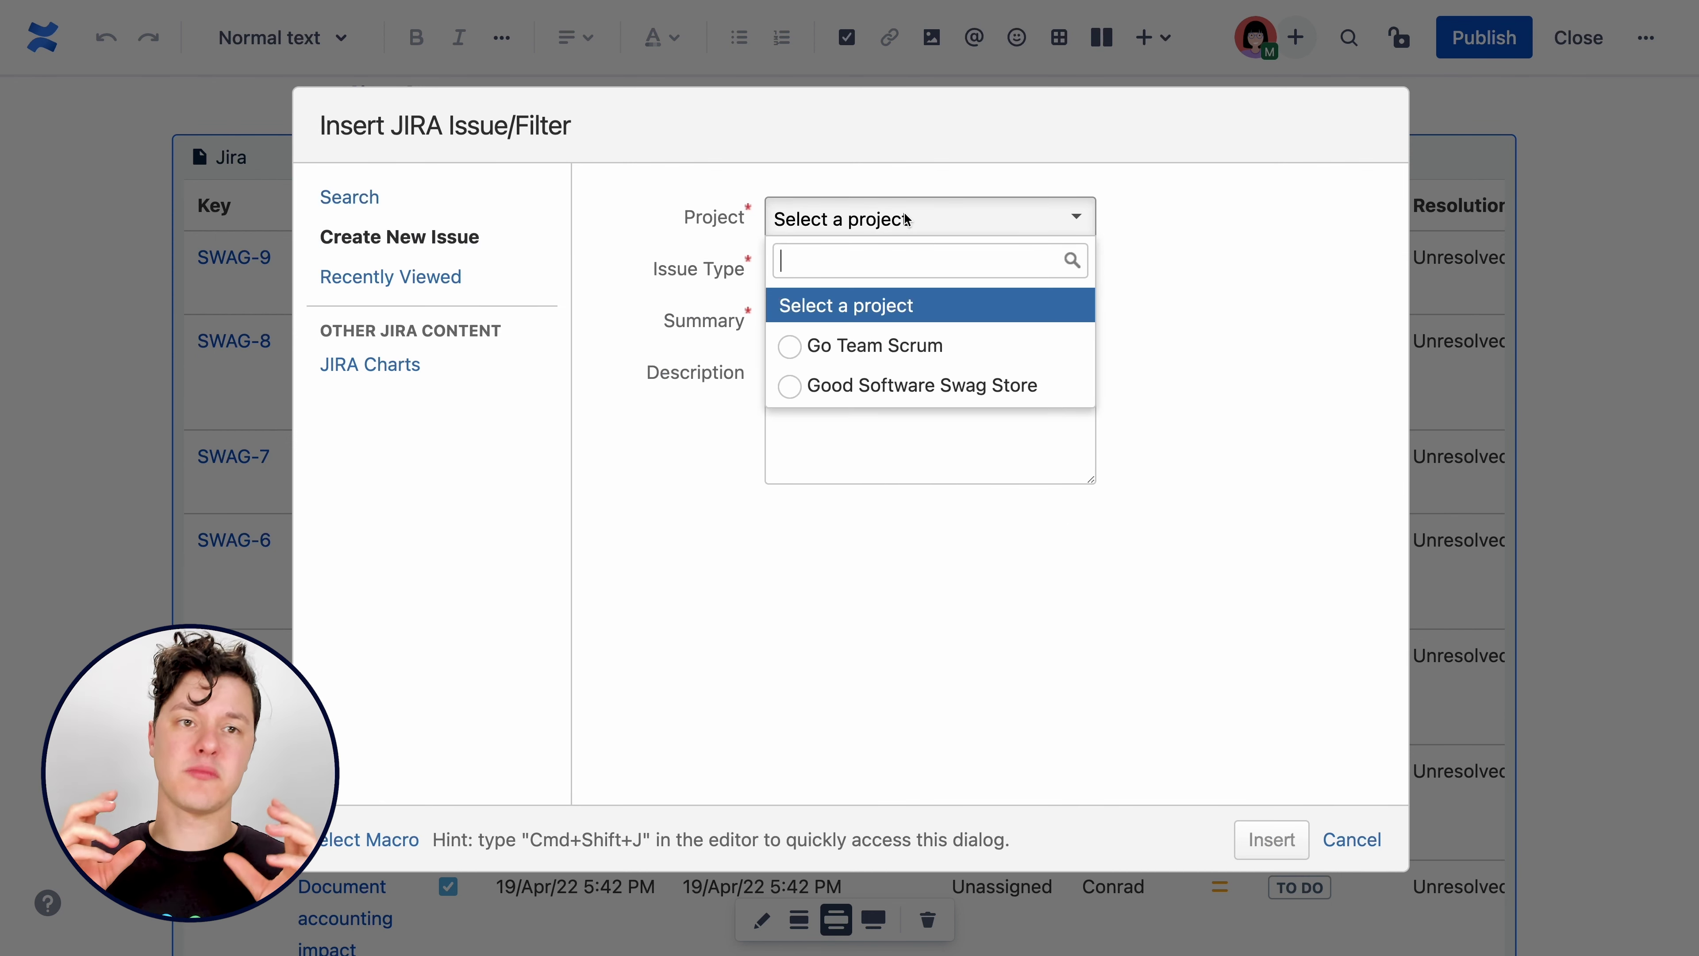
click(914, 387)
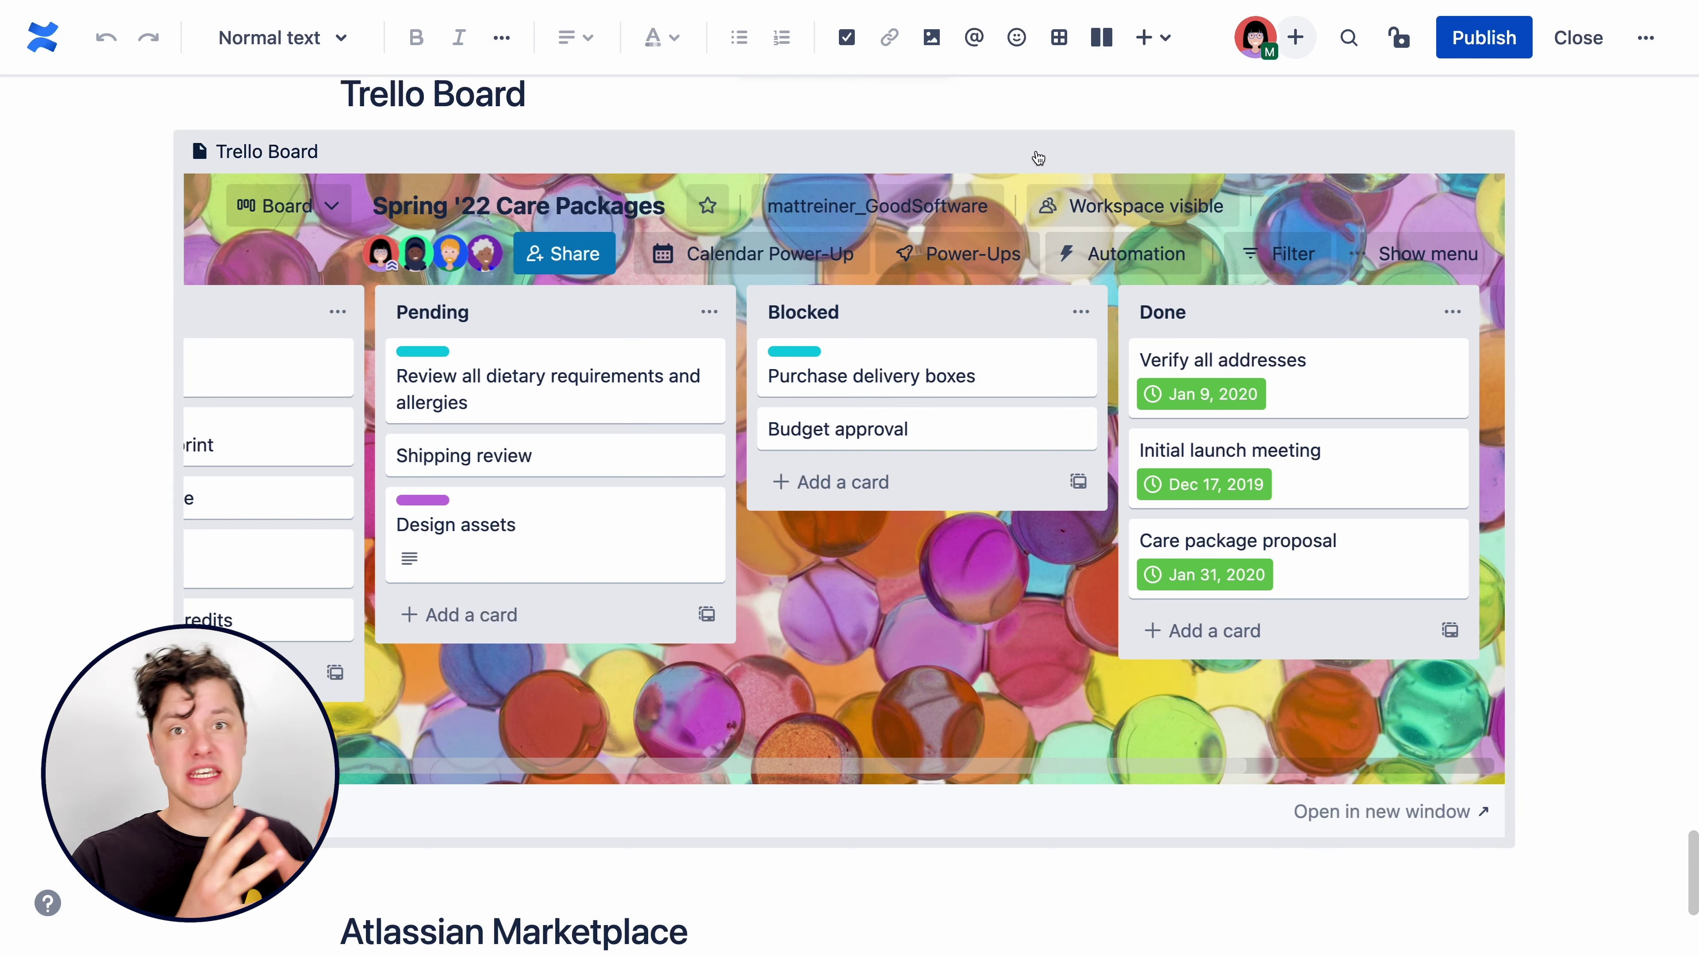
Open the Trello Board macro's settings, inspect the board URL, and close the settings.
click(761, 886)
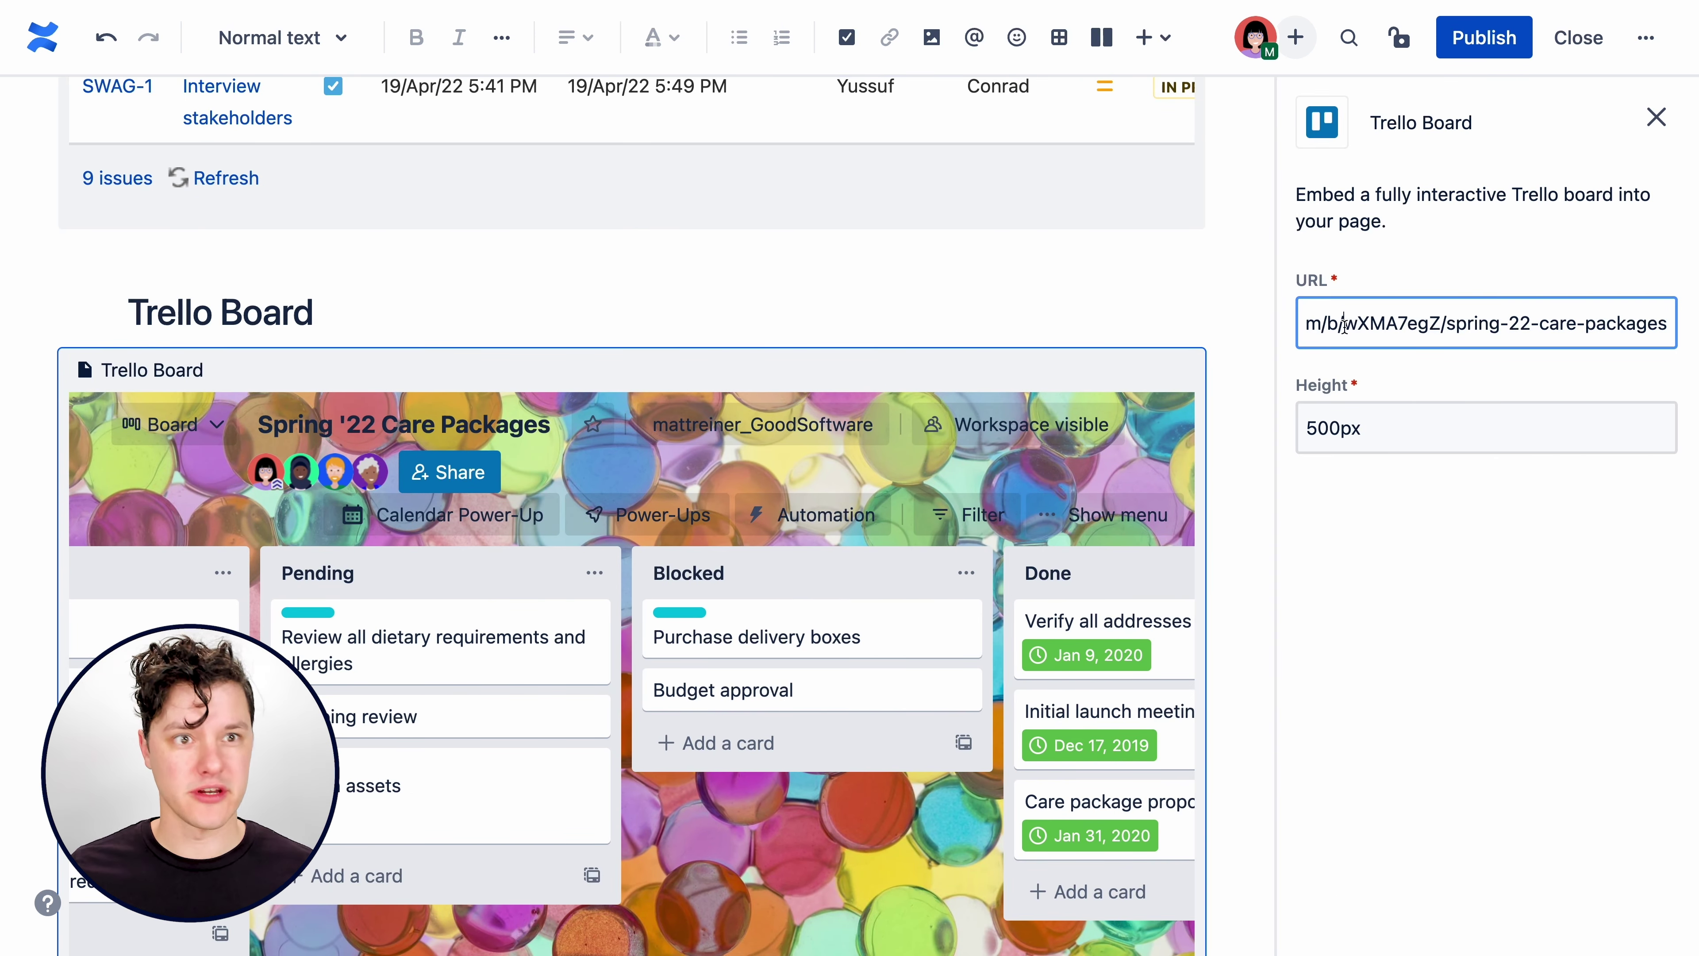
triple_click(1345, 326)
click(1239, 305)
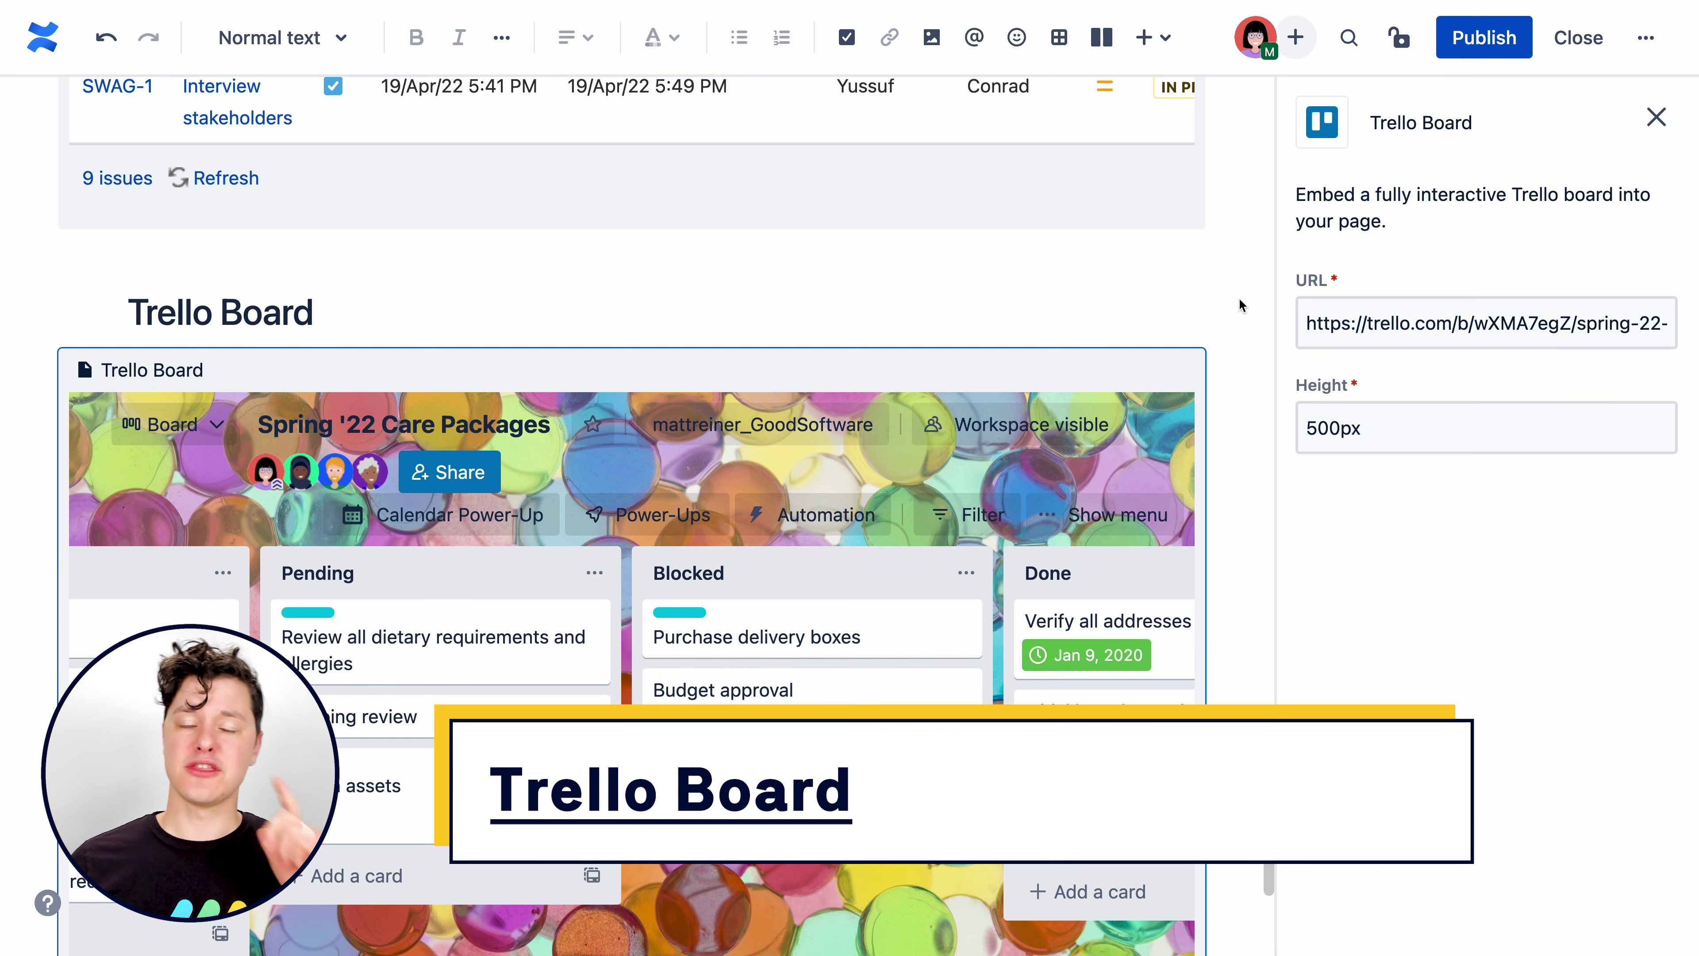
click(1654, 119)
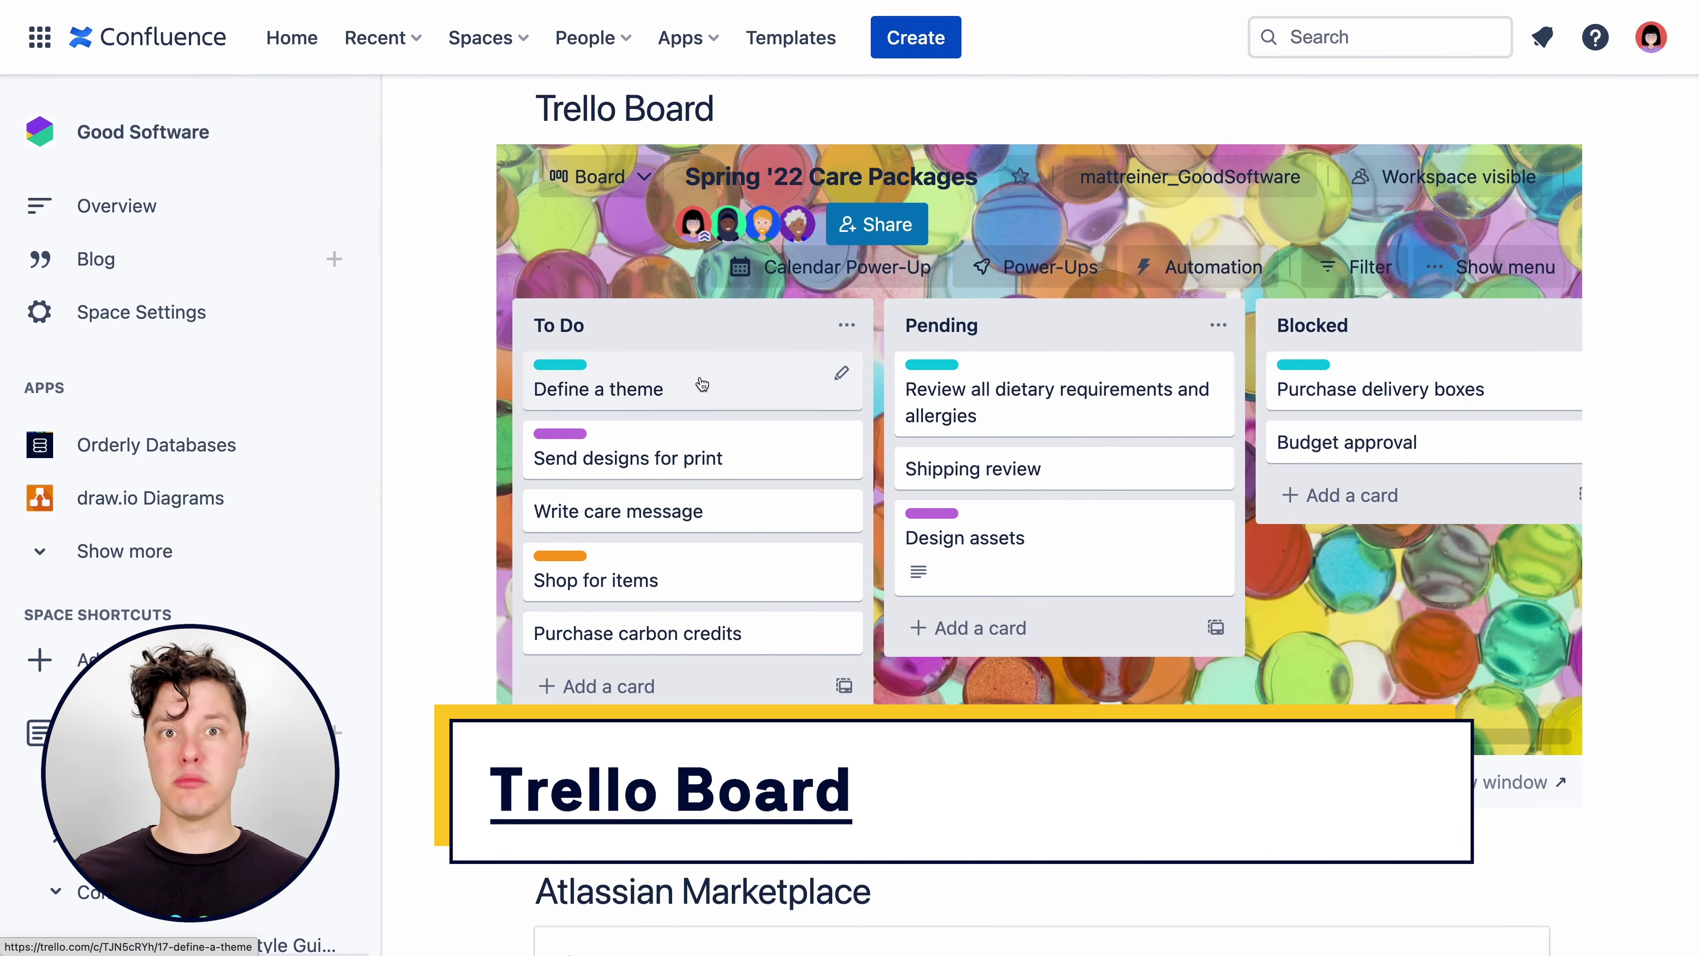
On the published page's embedded Trello board, move the card Define a theme to Pending and Shipping review to Blocked.
drag(712, 396, 1054, 467)
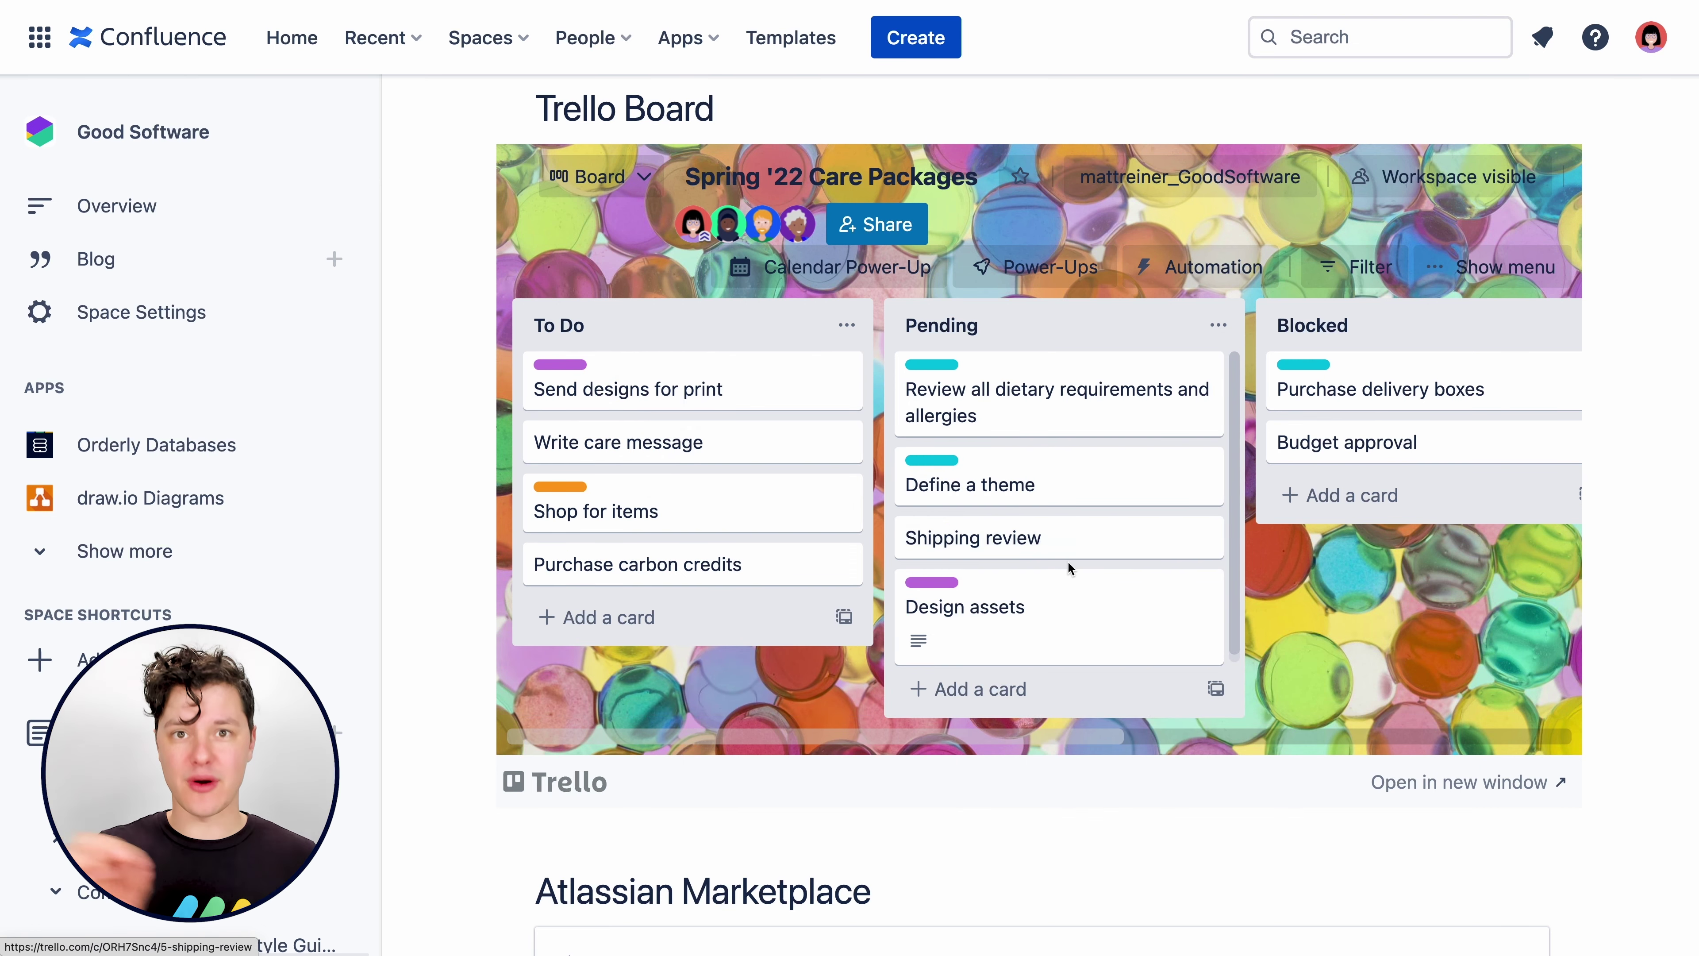
drag(1055, 549, 1312, 496)
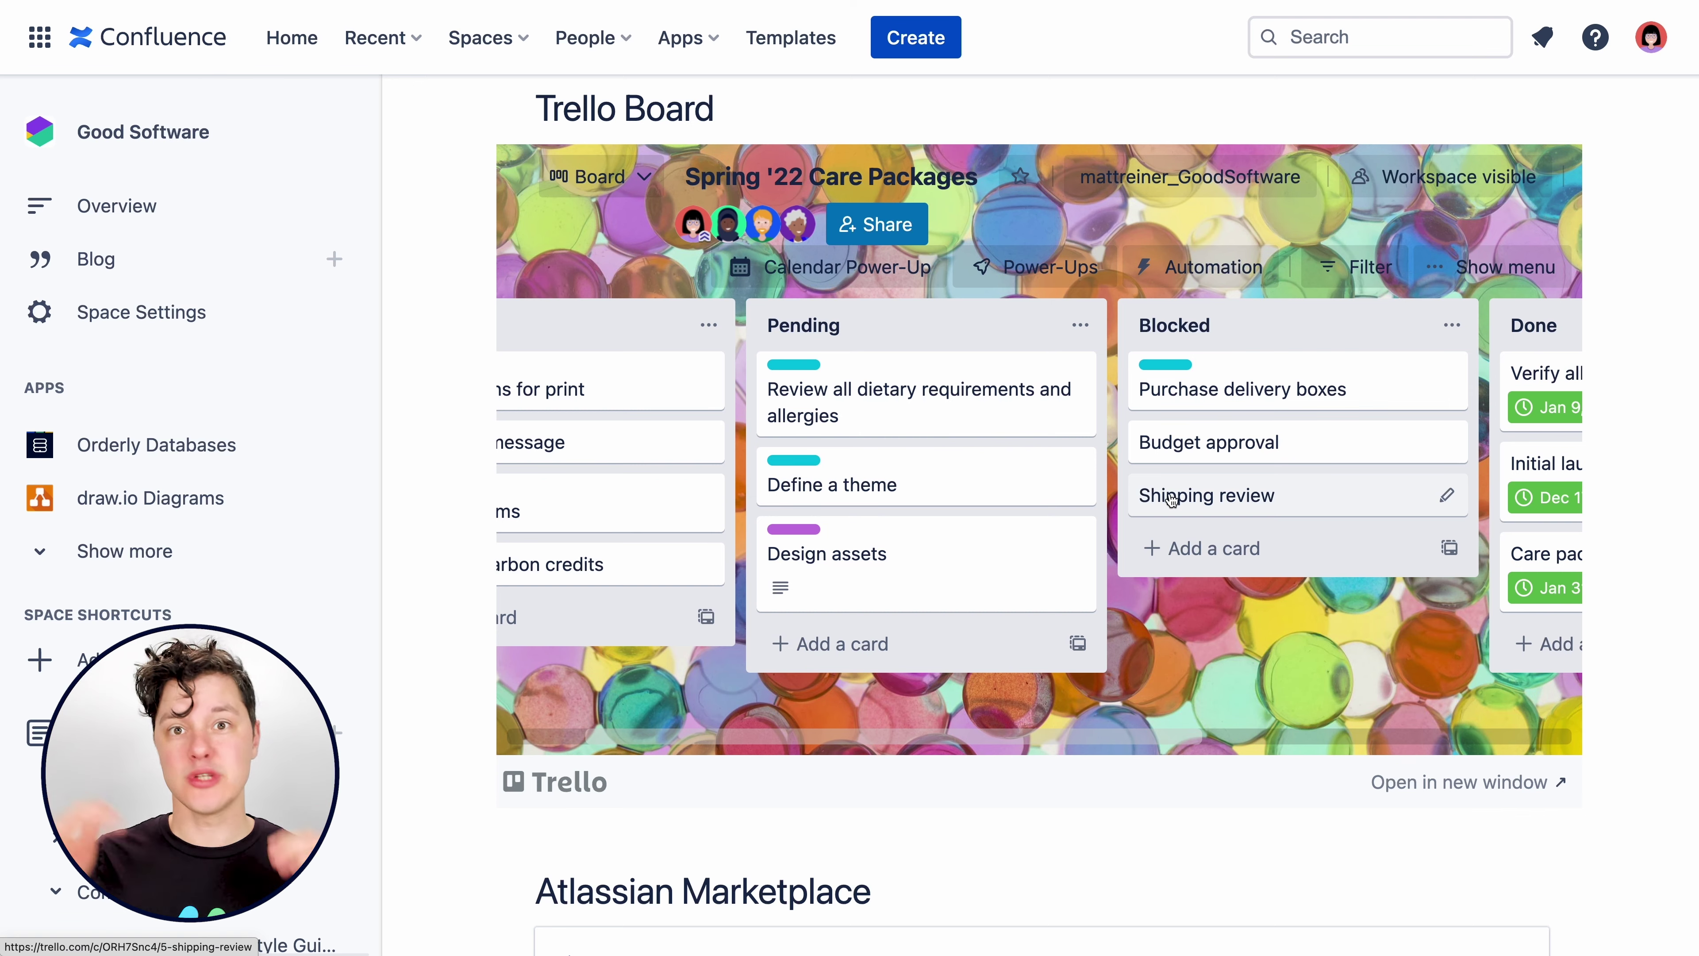
scroll(1171, 500, left, 4)
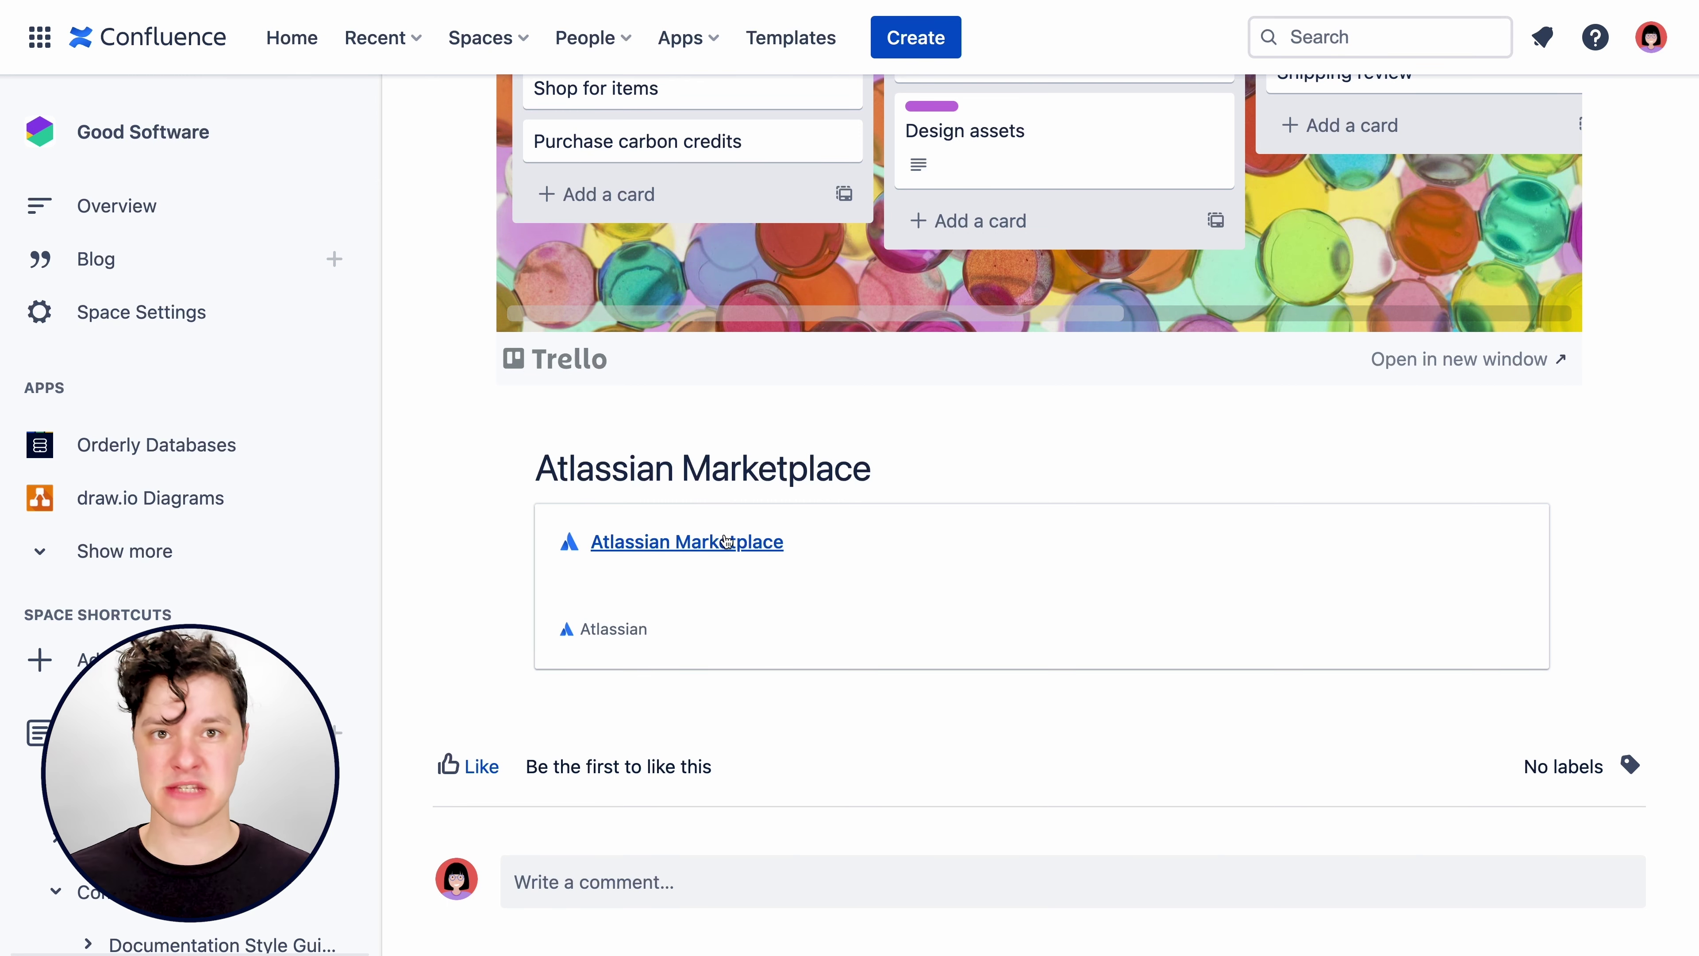
Open the Atlassian Marketplace from the page's link and filter the Confluence apps by the Macros category.
click(726, 549)
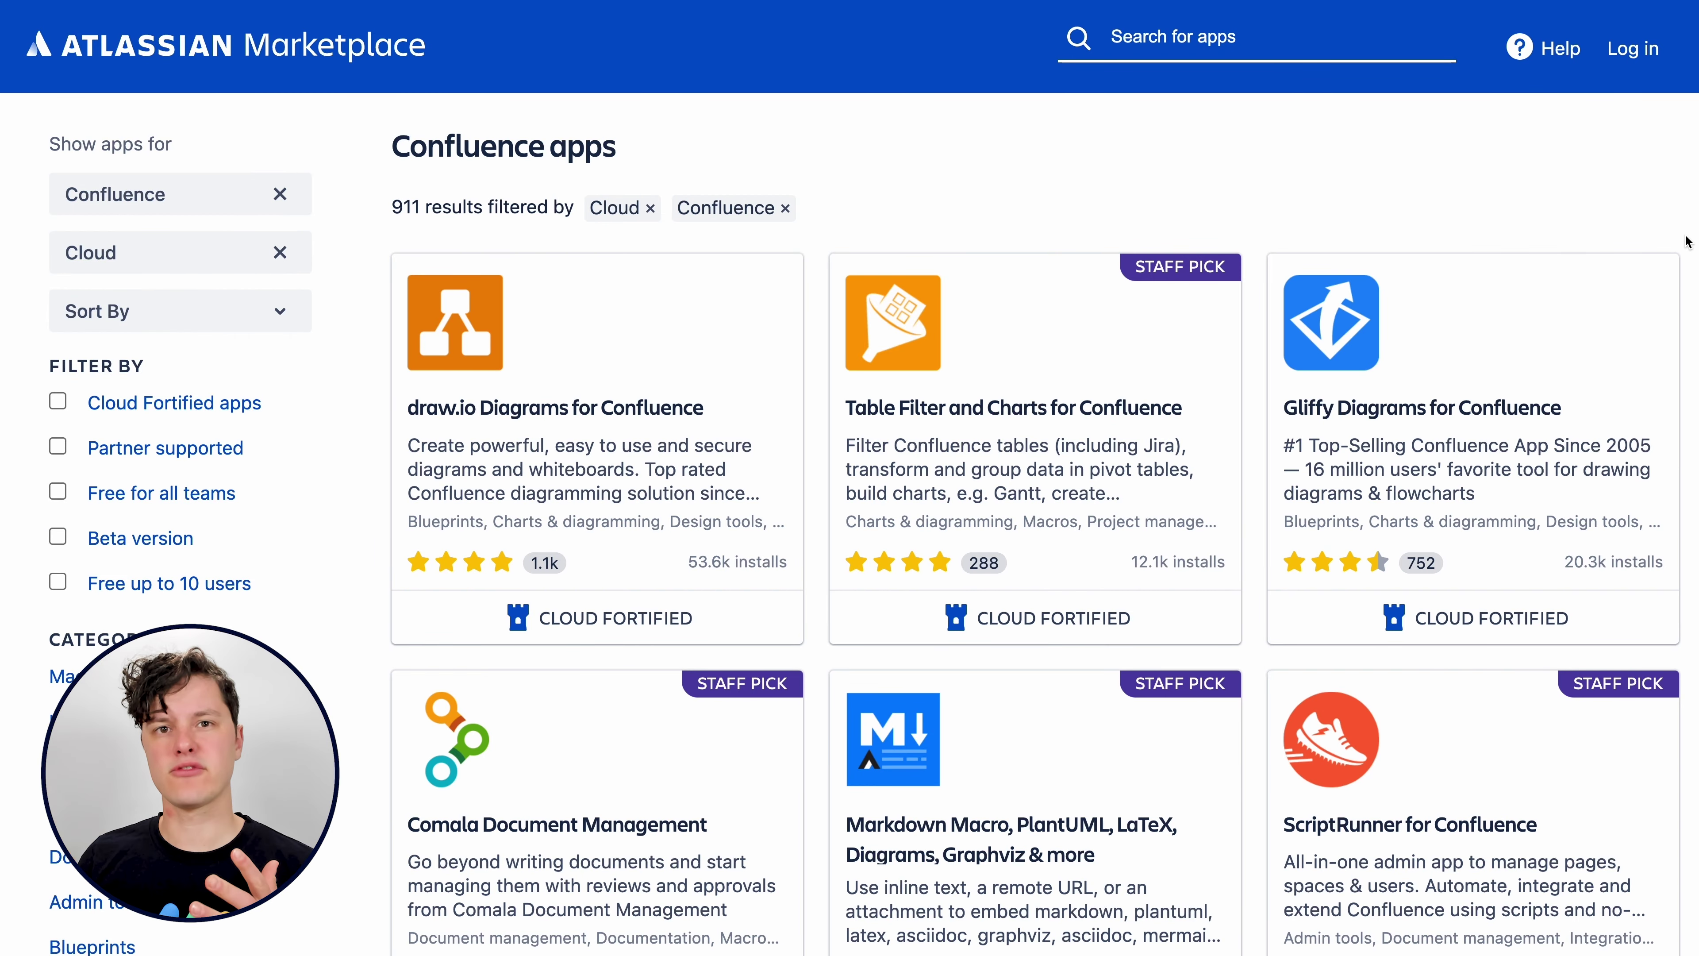
scroll(1686, 241, down, 6)
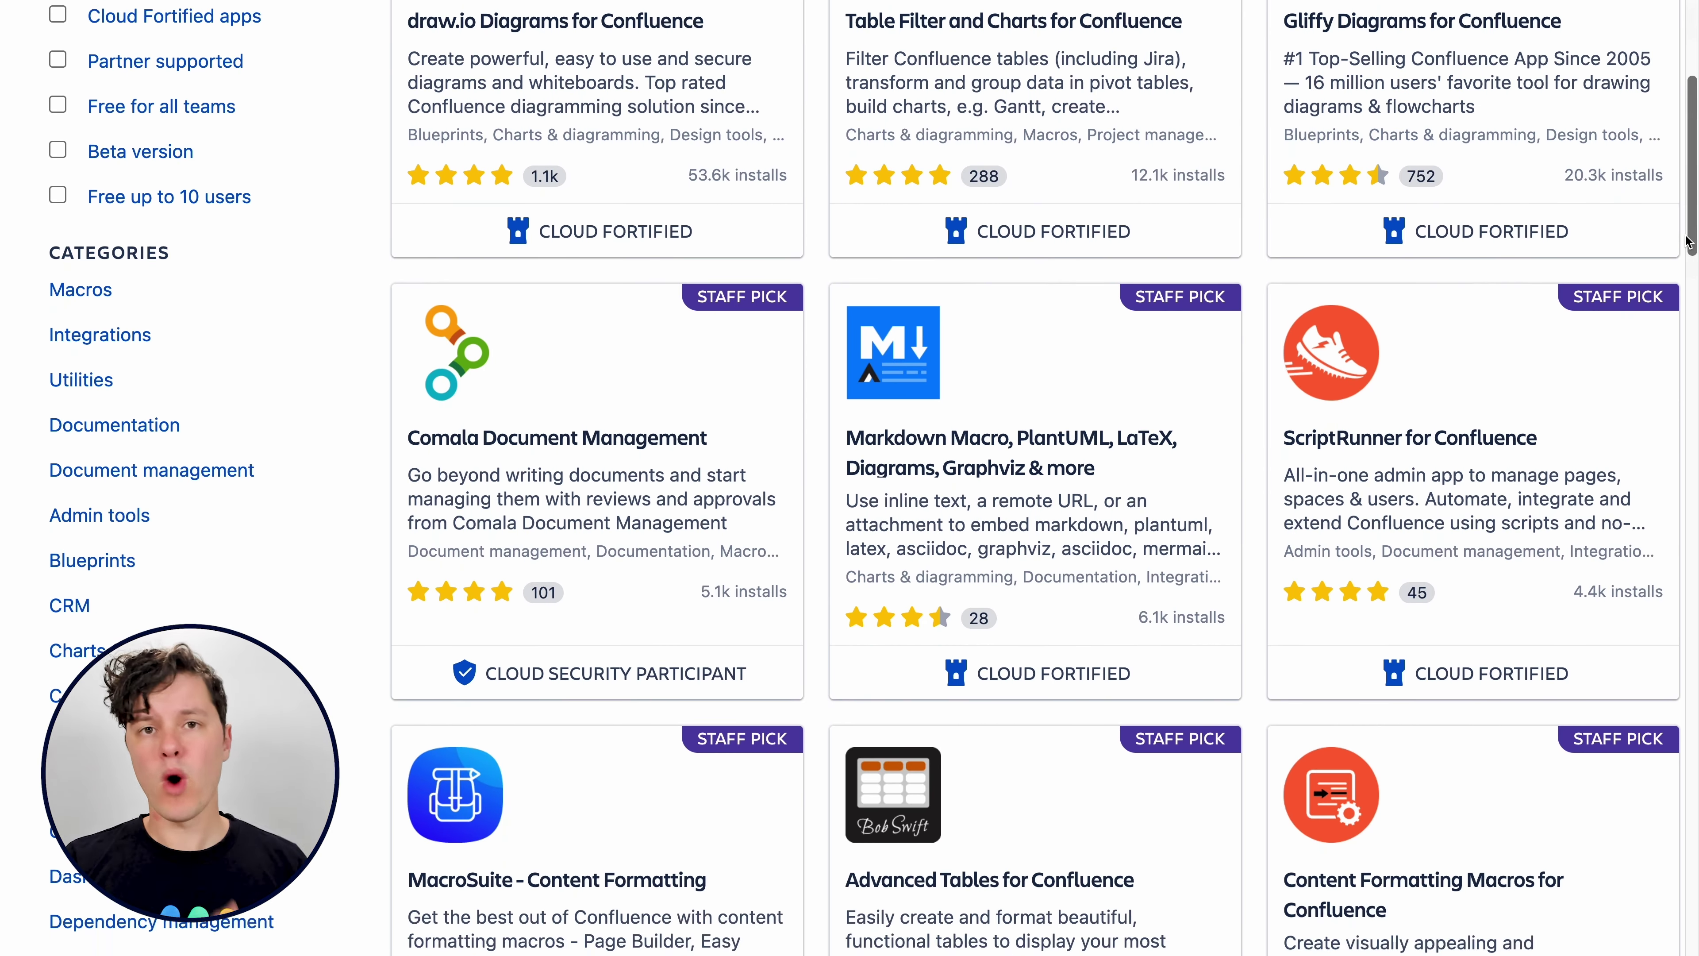
scroll(1685, 241, down, 4)
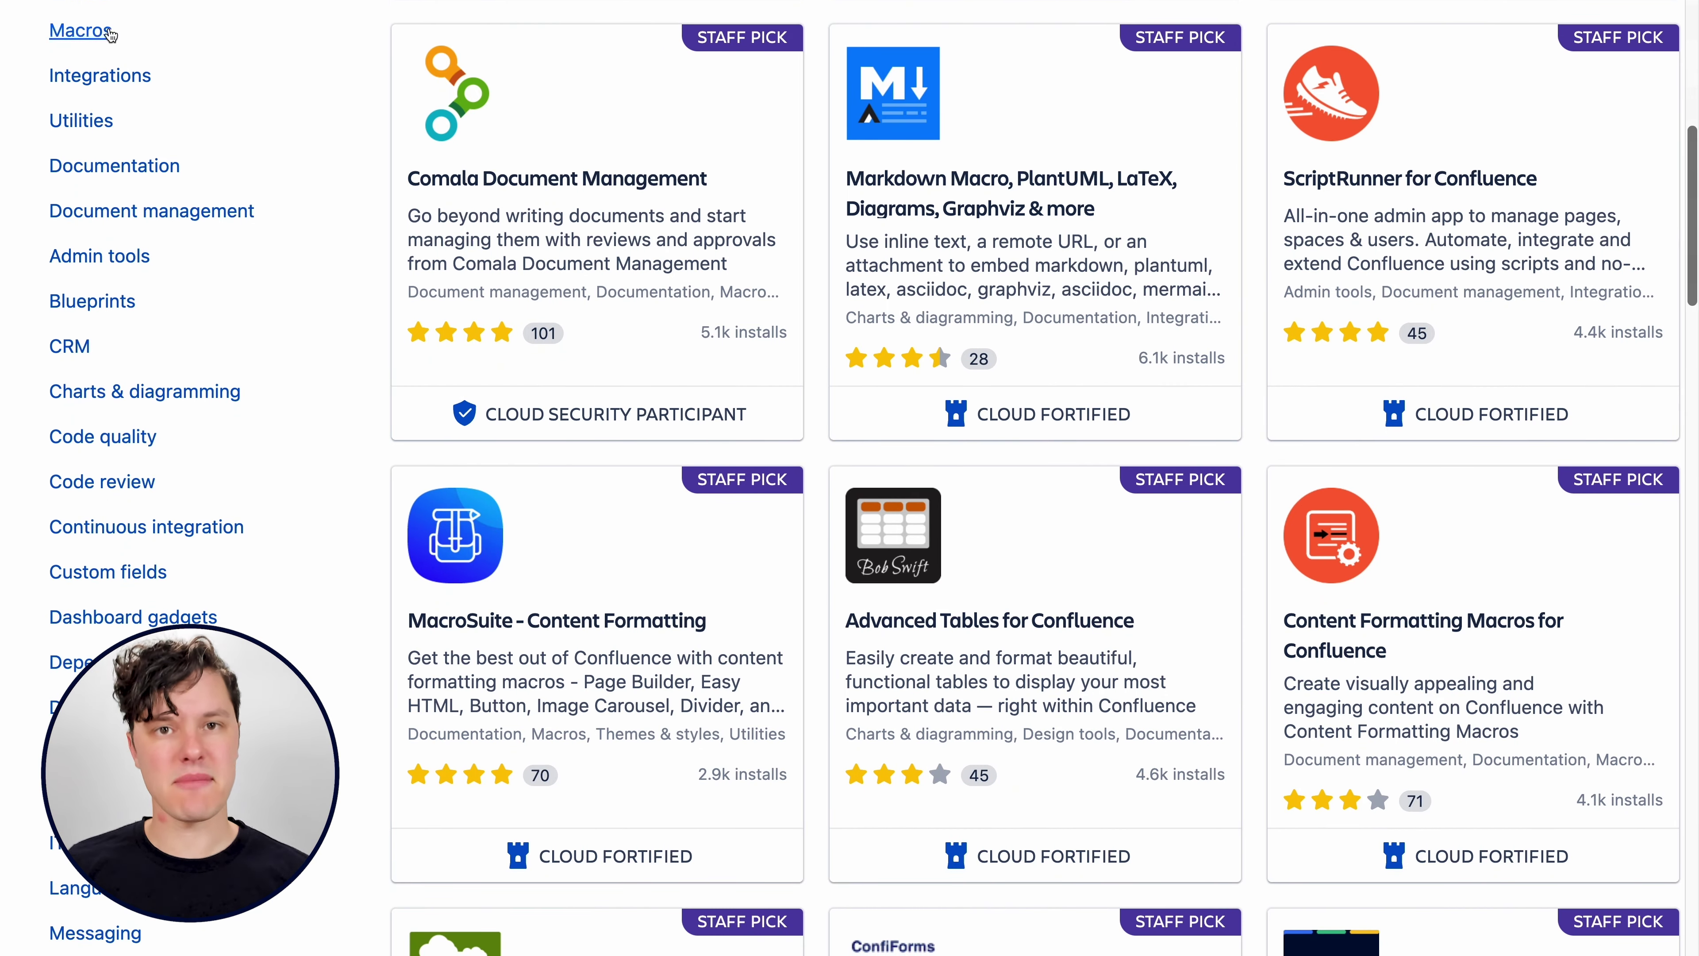
click(107, 32)
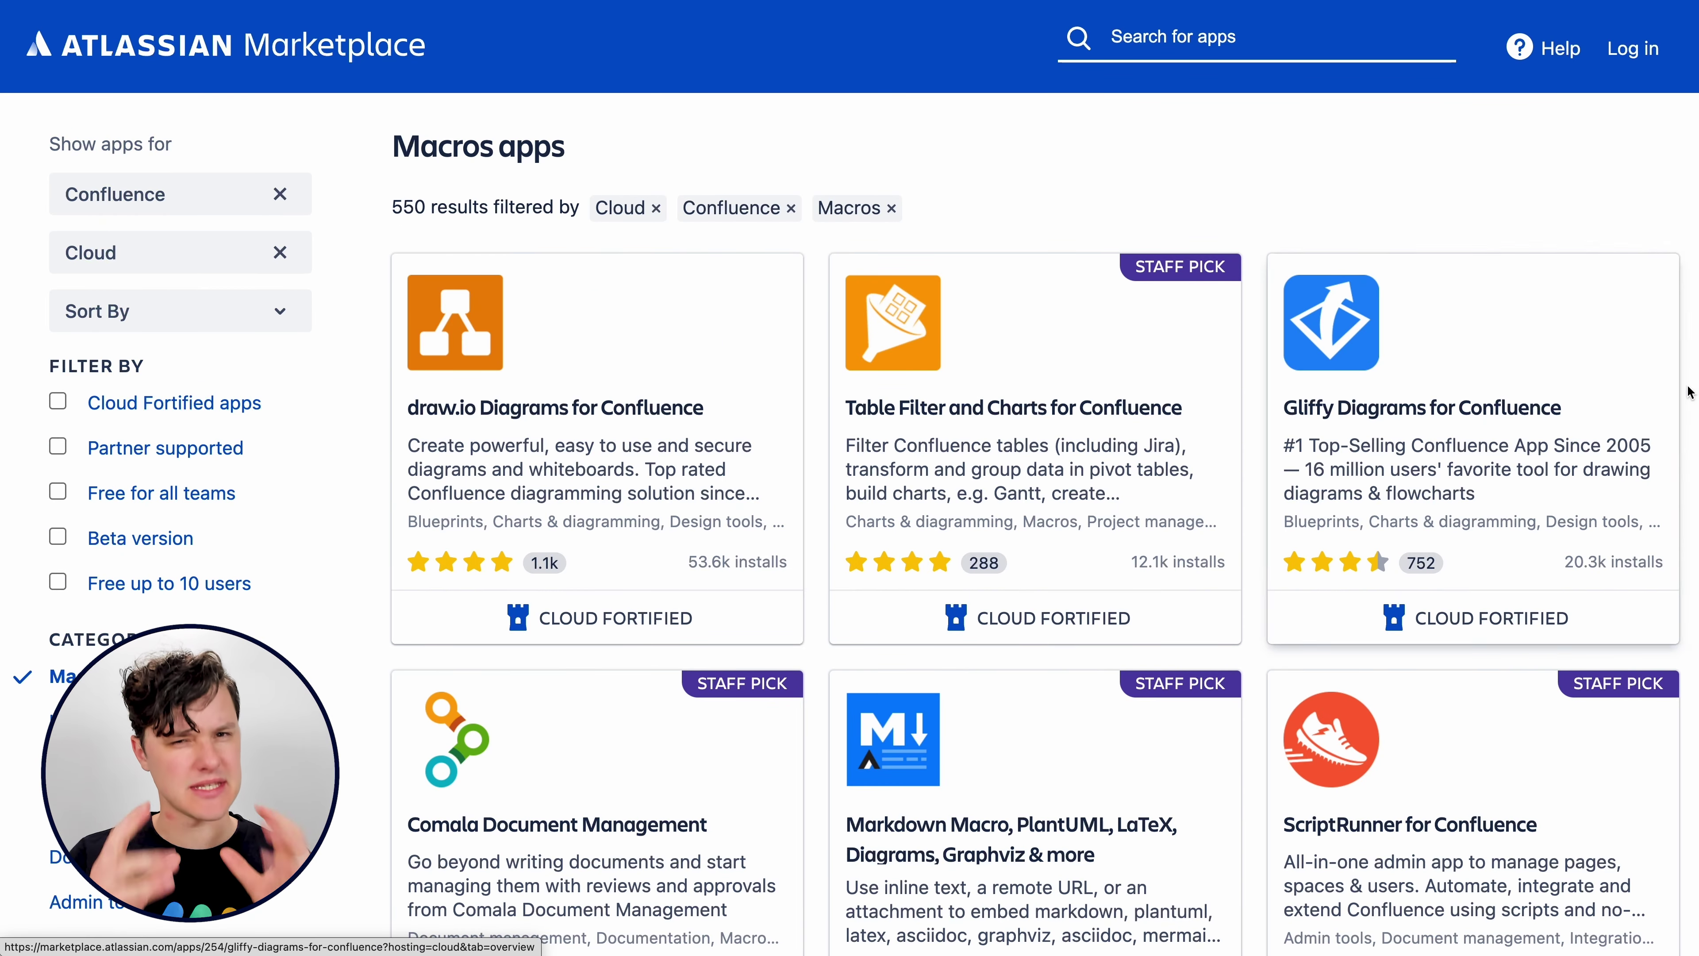
Browse the Marketplace's macro apps for Confluence and load more results.
scroll(1688, 392, down, 7)
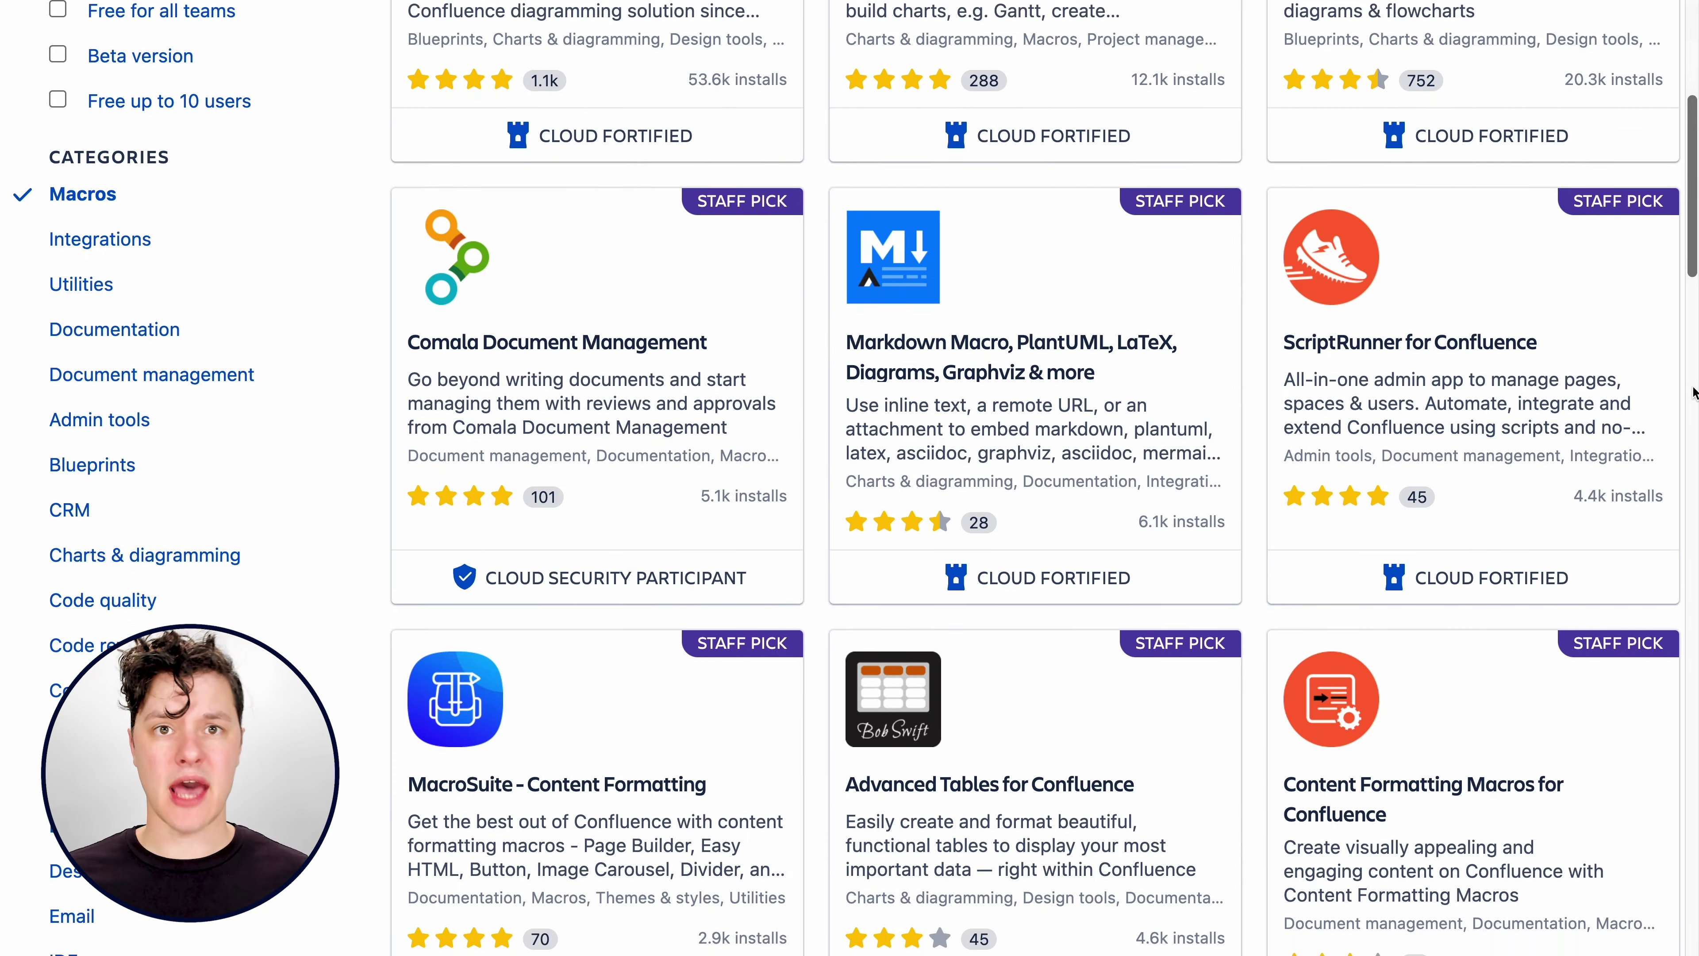
scroll(1694, 391, down, 5)
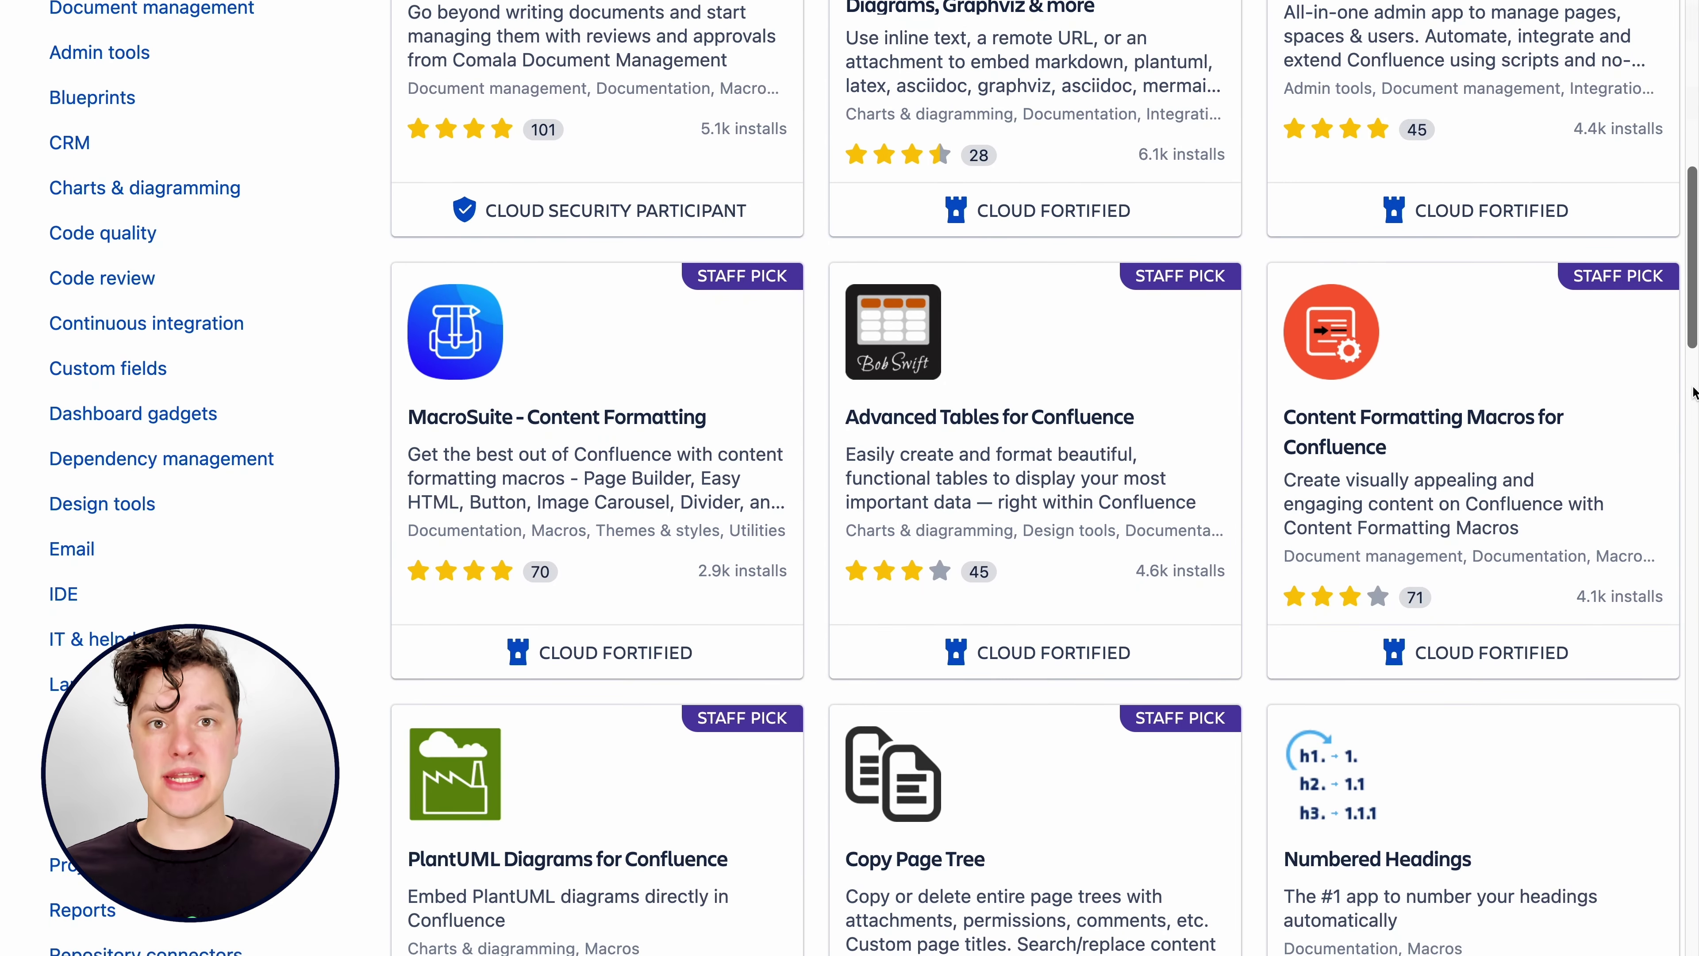
scroll(1694, 392, down, 9)
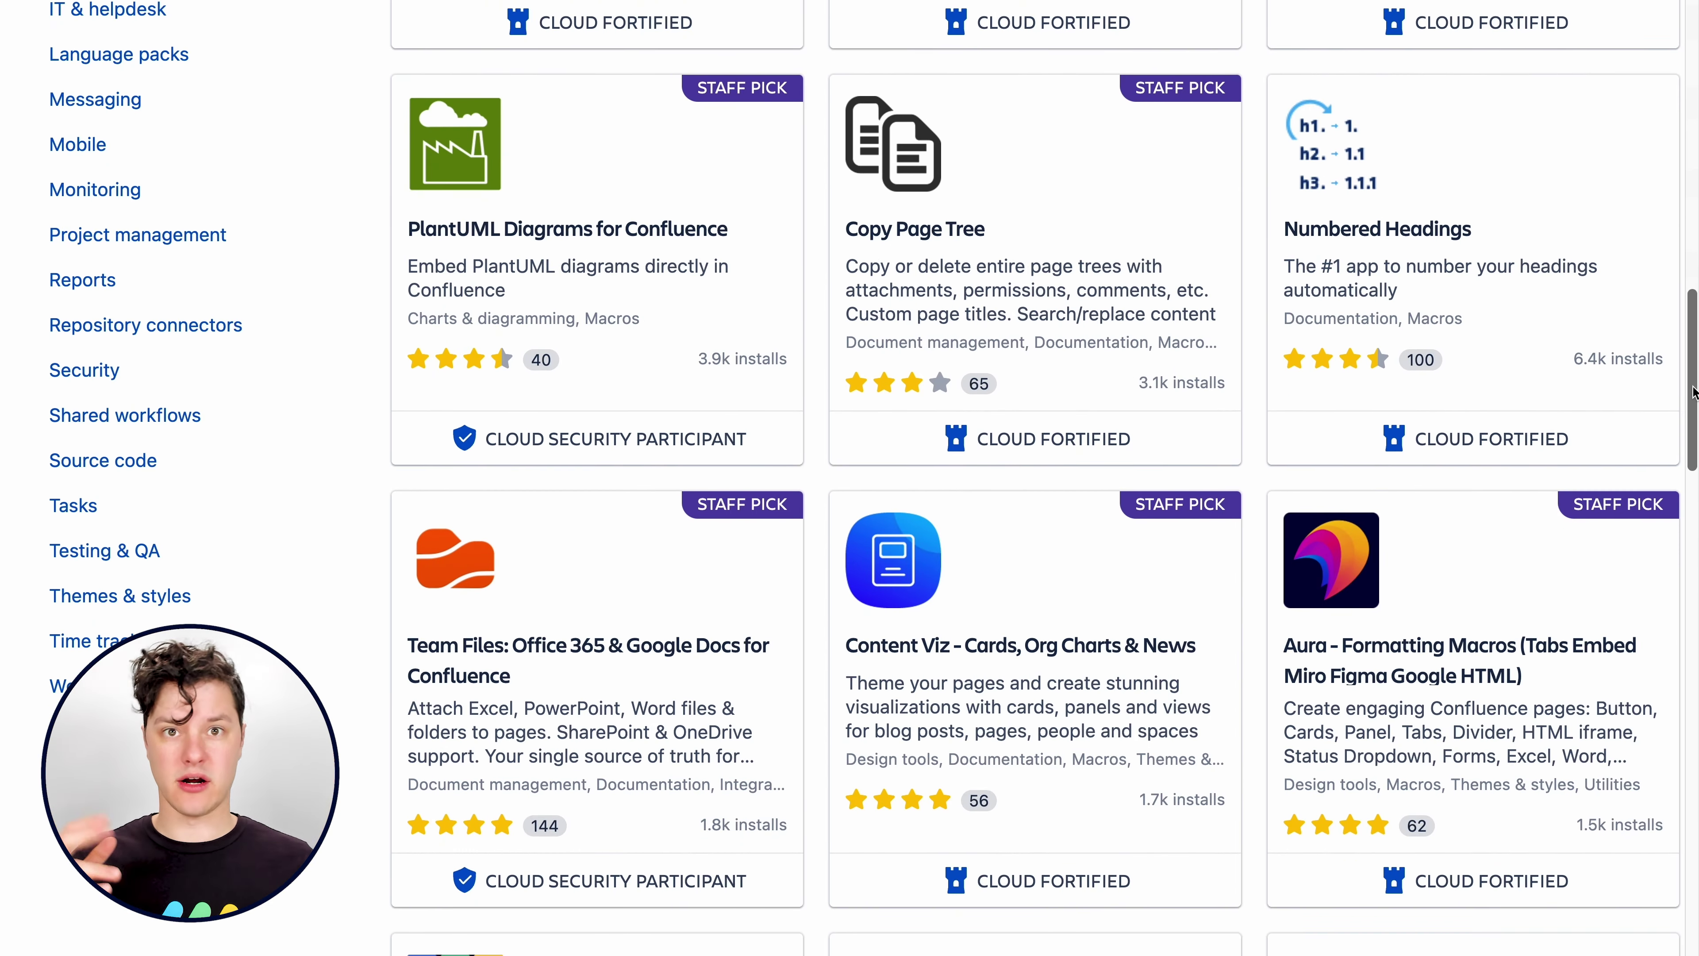
scroll(1694, 391, down, 11)
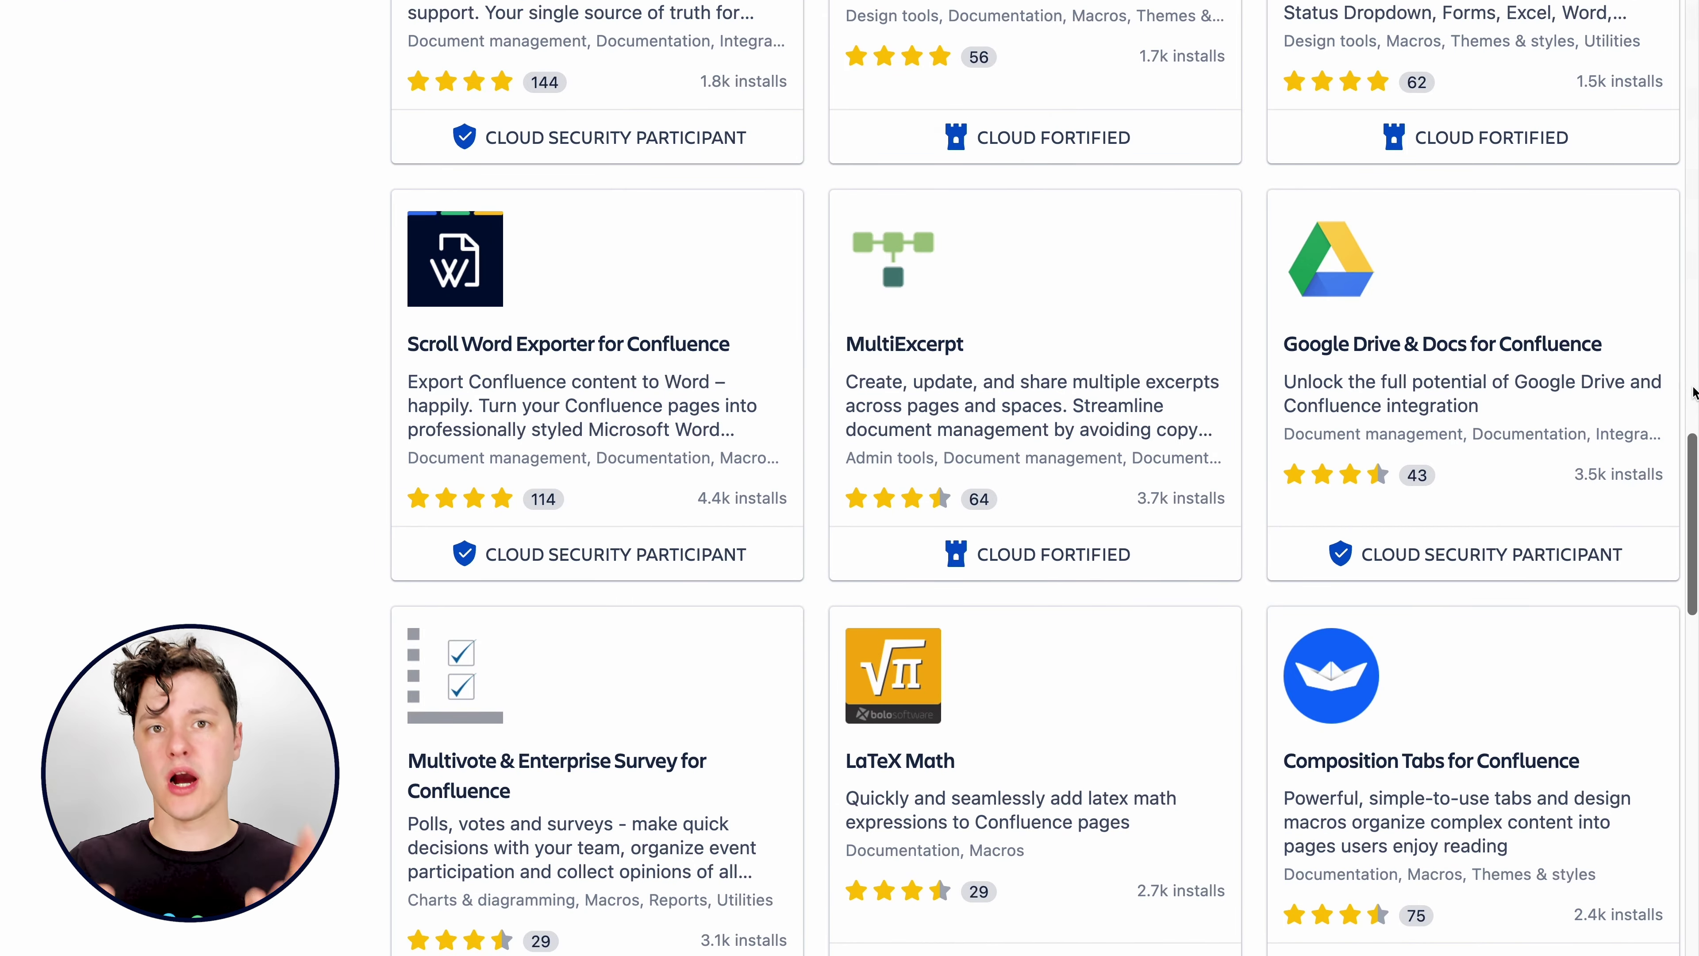
scroll(1694, 391, down, 12)
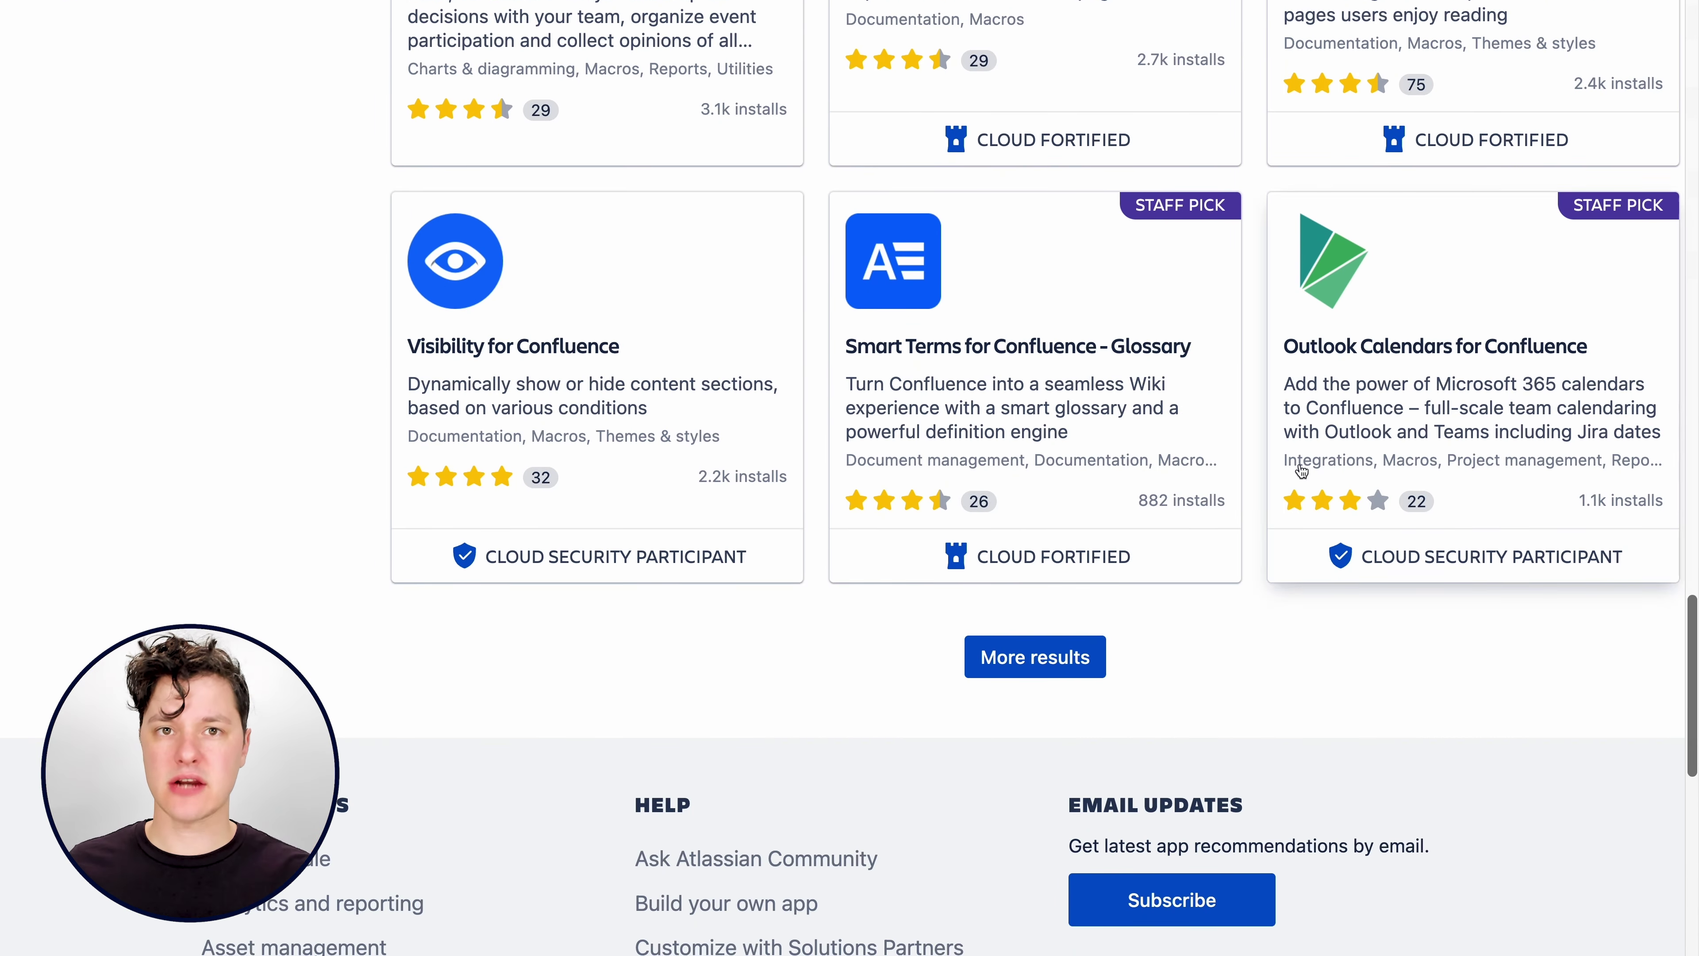
click(1035, 657)
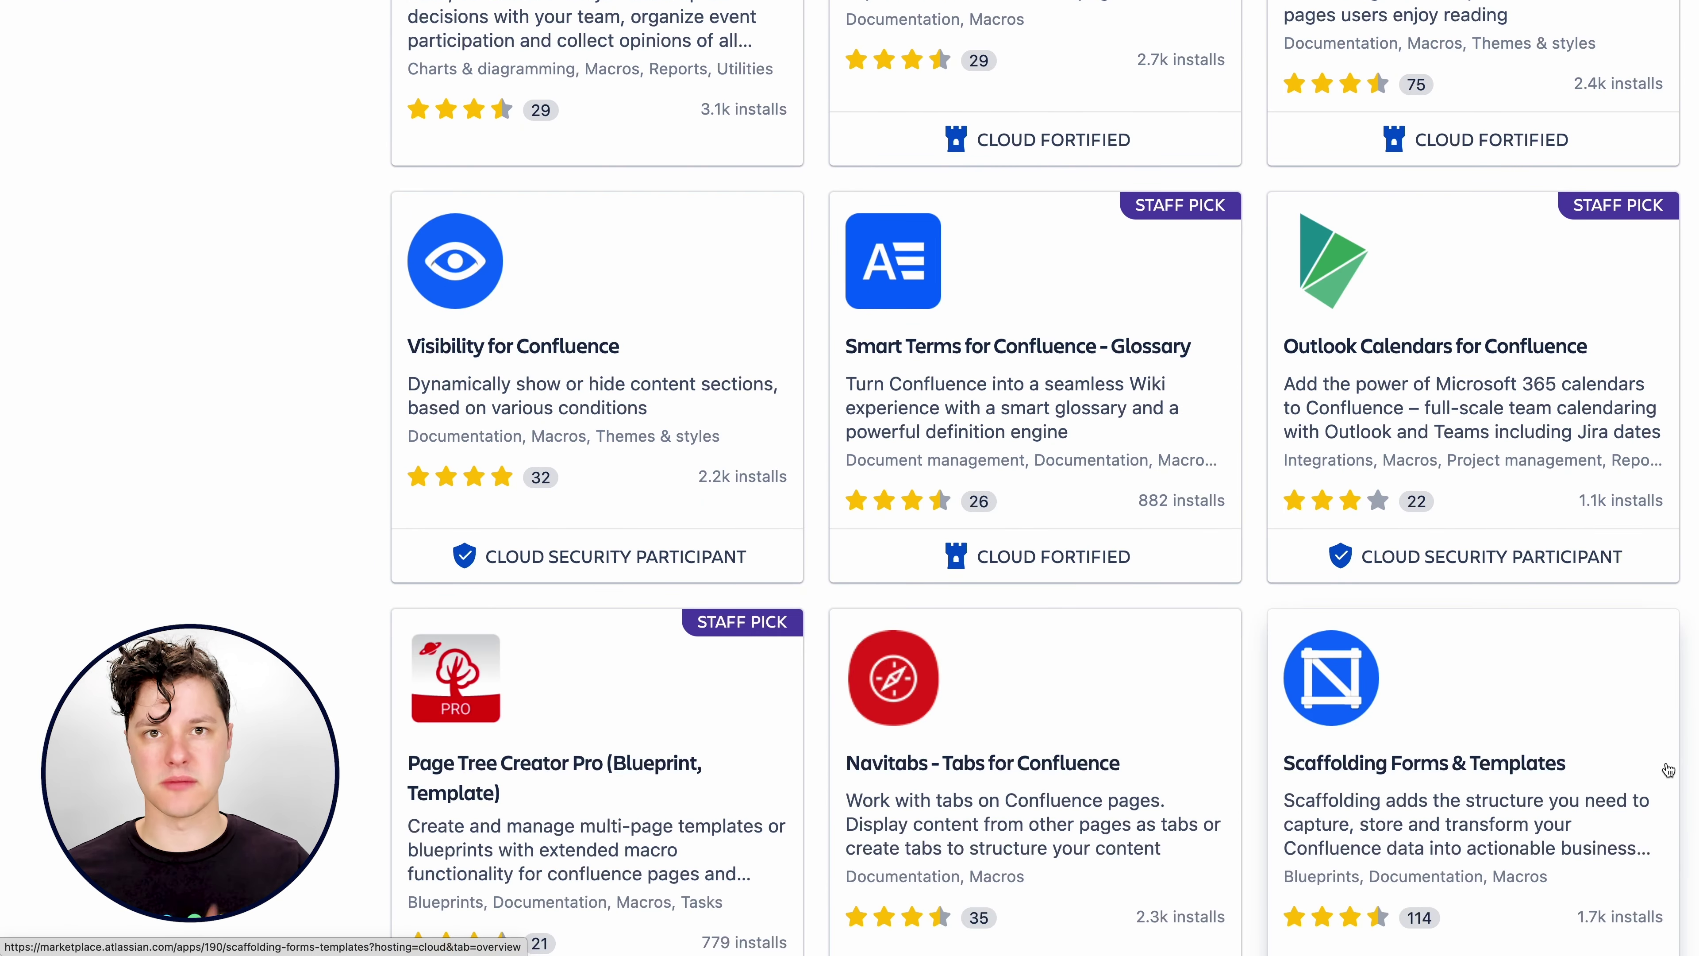
scroll(1668, 770, down, 13)
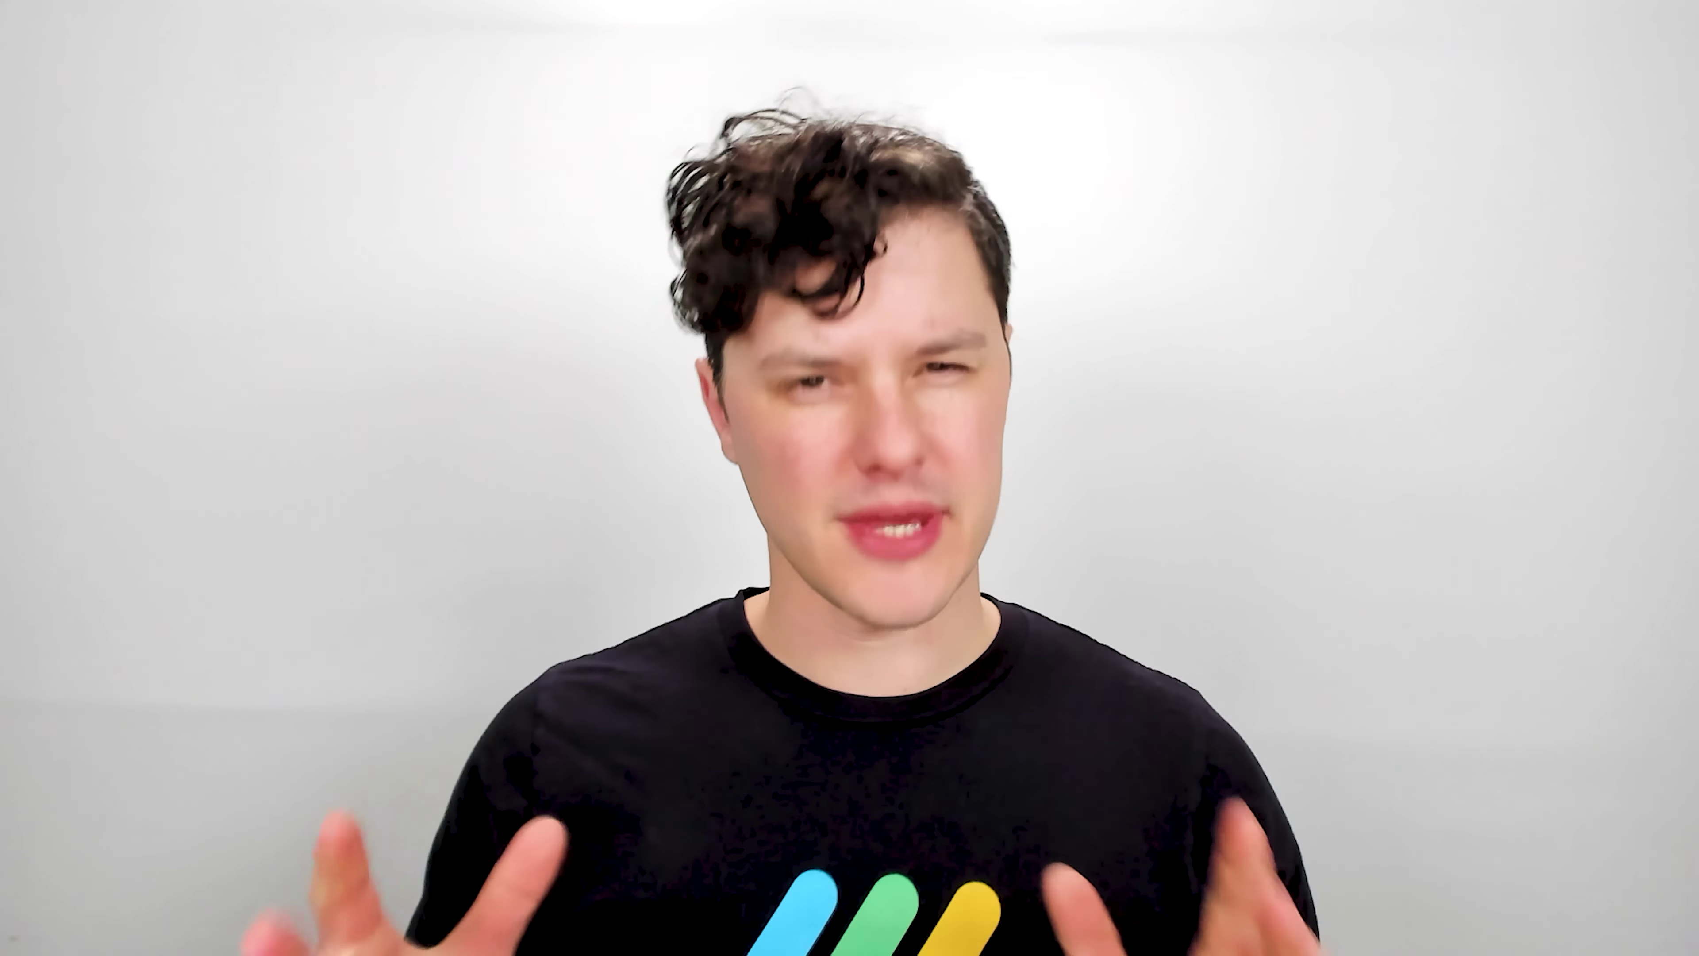